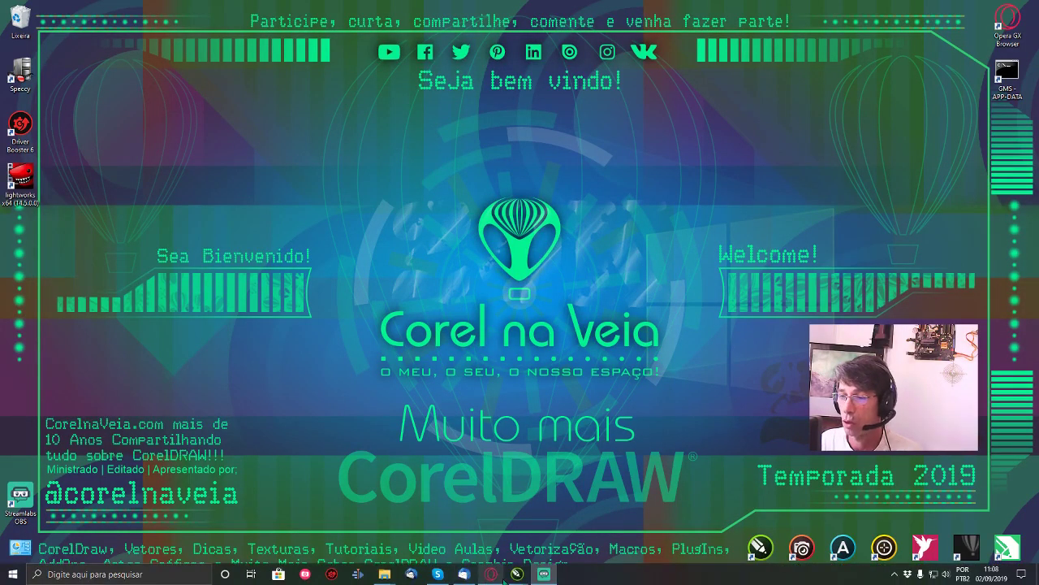
- Bring the CorelDRAW window showing 299 Símbolos gráficos técnicos.cdr to the front
{"action": "mouse_move", "coordinate": [517, 574]}
{"action": "left_click", "coordinate": [574, 526]}
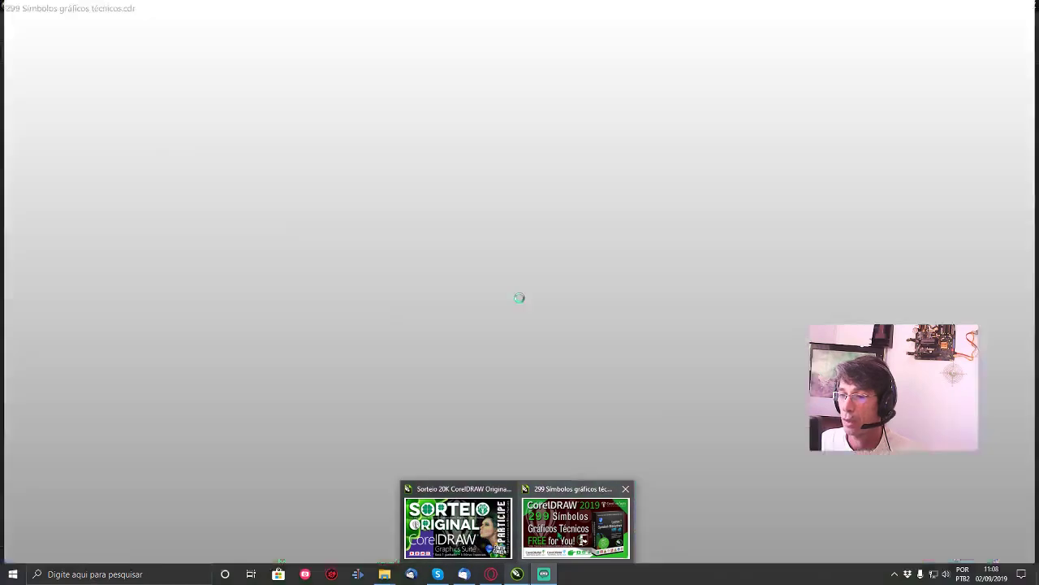
{"action": "left_click", "coordinate": [552, 524]}
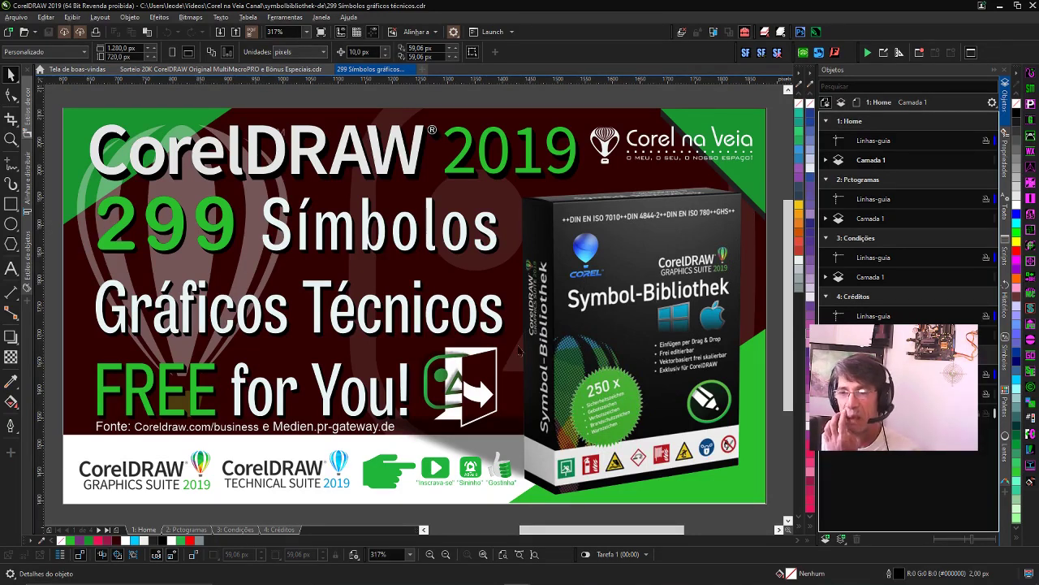
- Show page 2, Pctogramas, with the bulleted symbol-library description and Symbol-Bibliothek box
{"action": "left_click", "coordinate": [193, 531]}
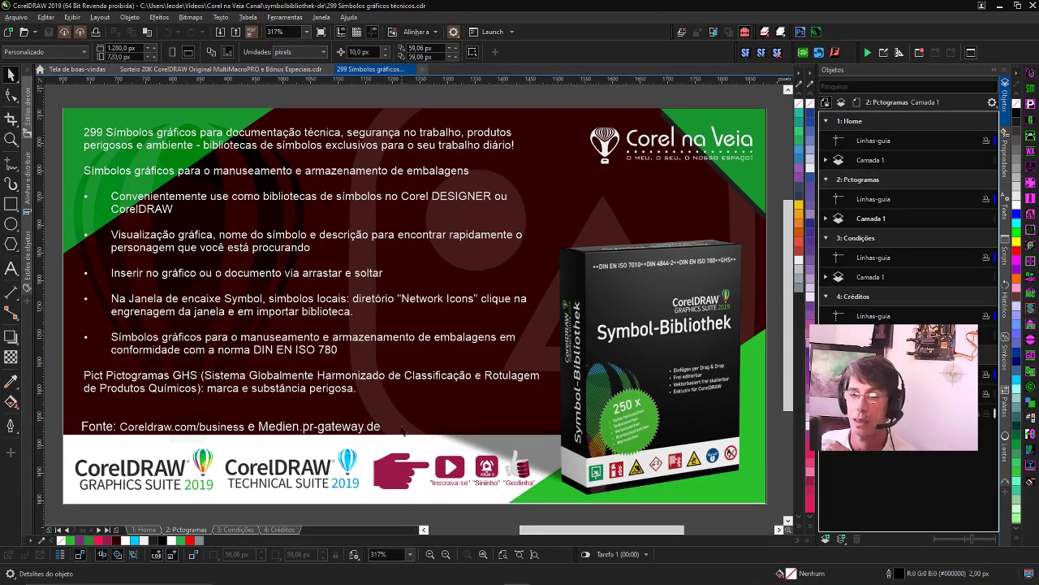
- Go to page 3, Condições, of the 299 Símbolos document
{"action": "left_click", "coordinate": [236, 530]}
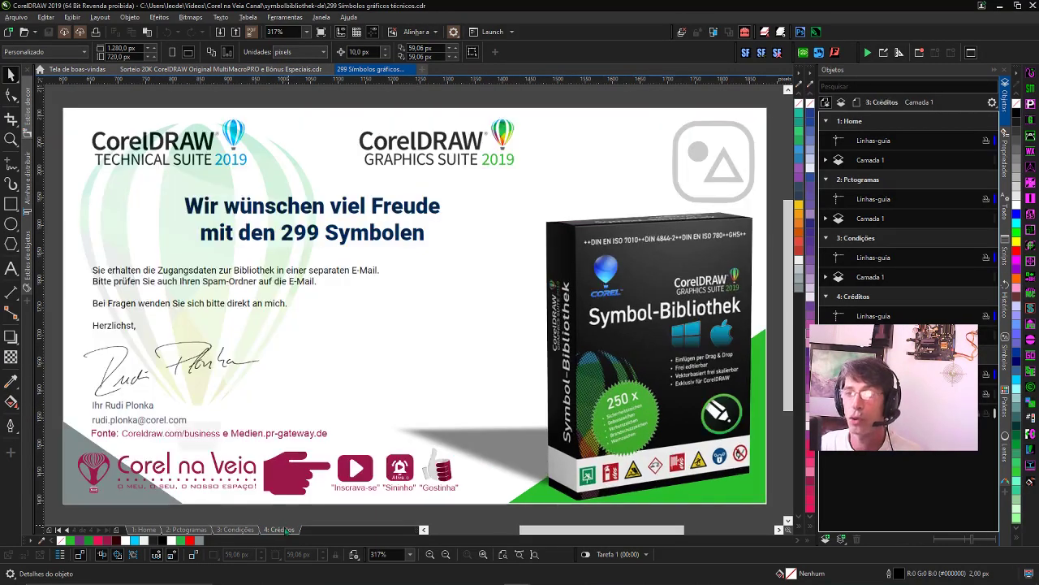
- Show page 4, Créditos, with the thank-you message and signature block
{"action": "left_click", "coordinate": [280, 528]}
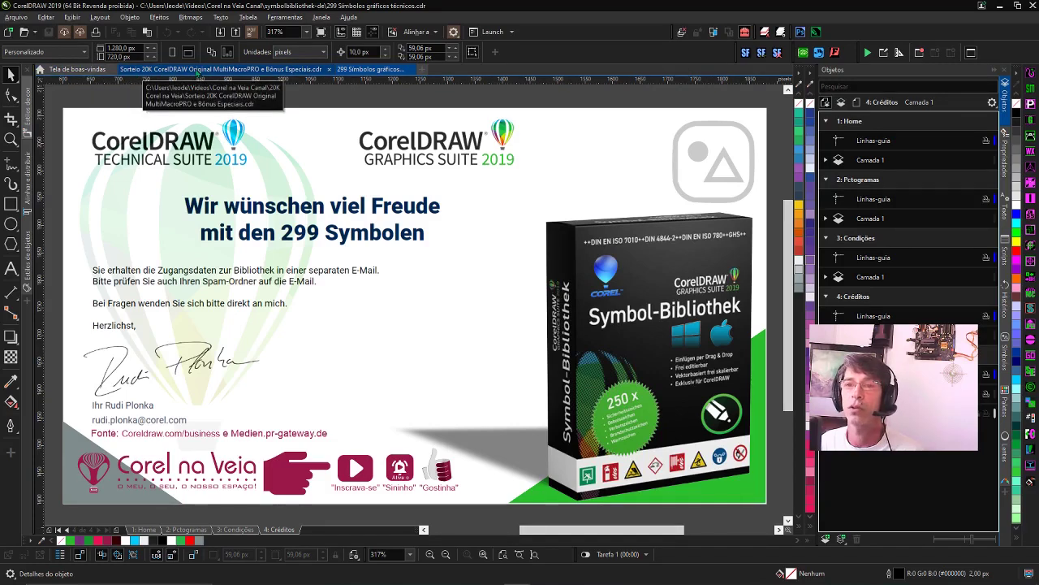
- Switch to the Sorteio 20K document and check today's date in the taskbar calendar
{"action": "left_click", "coordinate": [154, 69]}
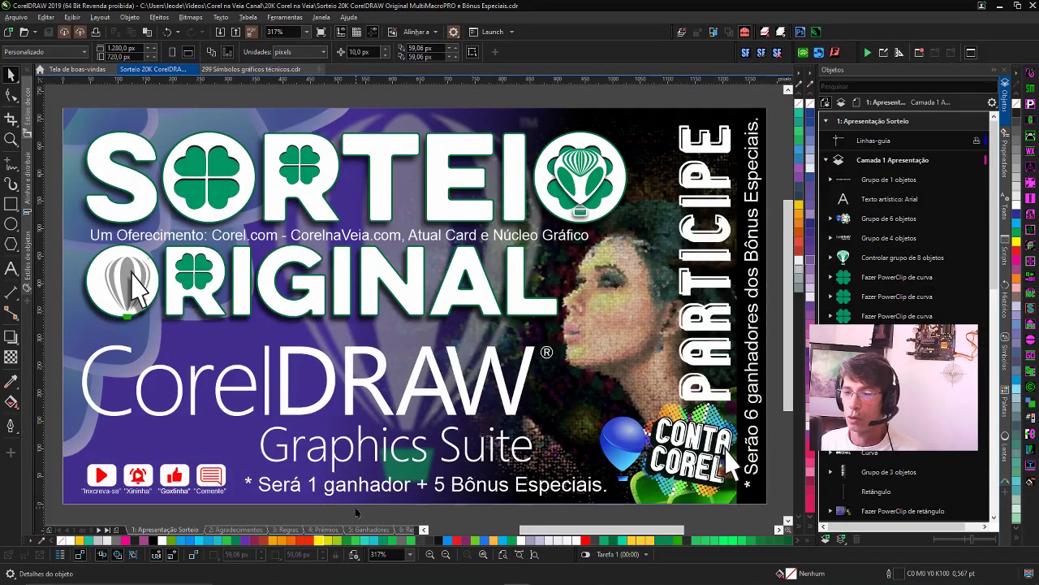
{"action": "mouse_move", "coordinate": [1004, 573]}
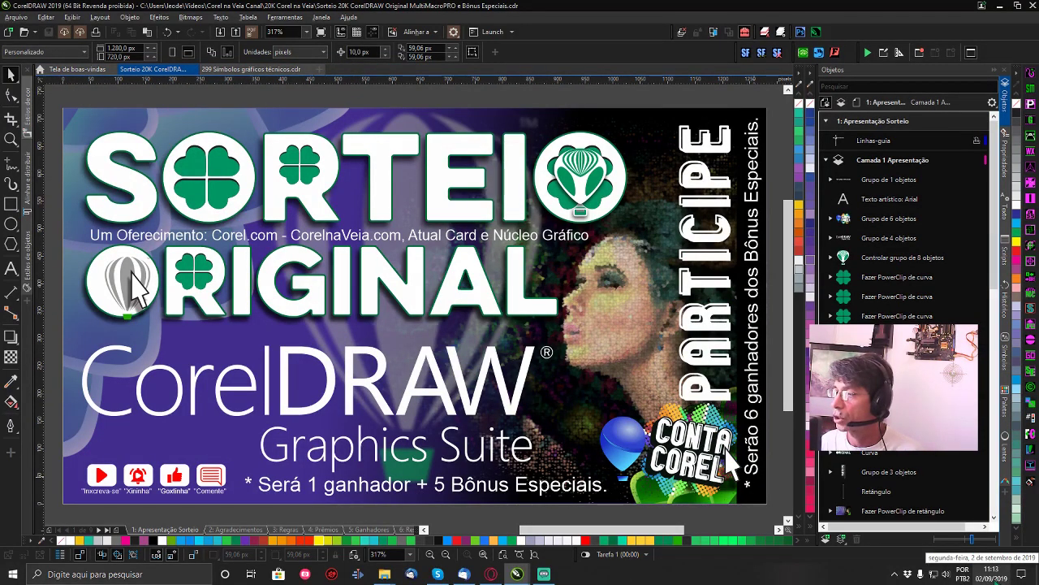
{"action": "left_click", "coordinate": [985, 573]}
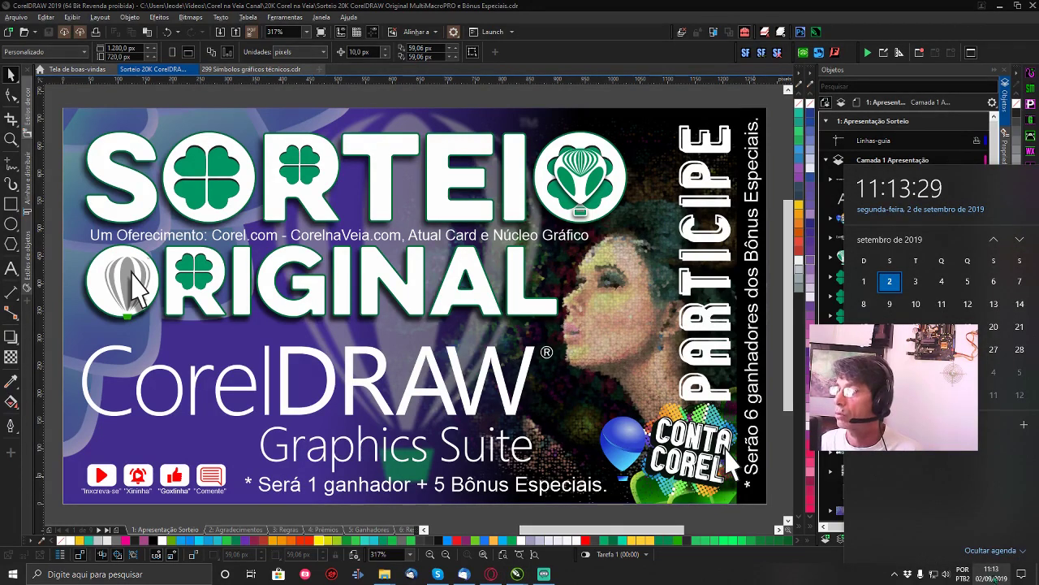
{"action": "left_click", "coordinate": [440, 490]}
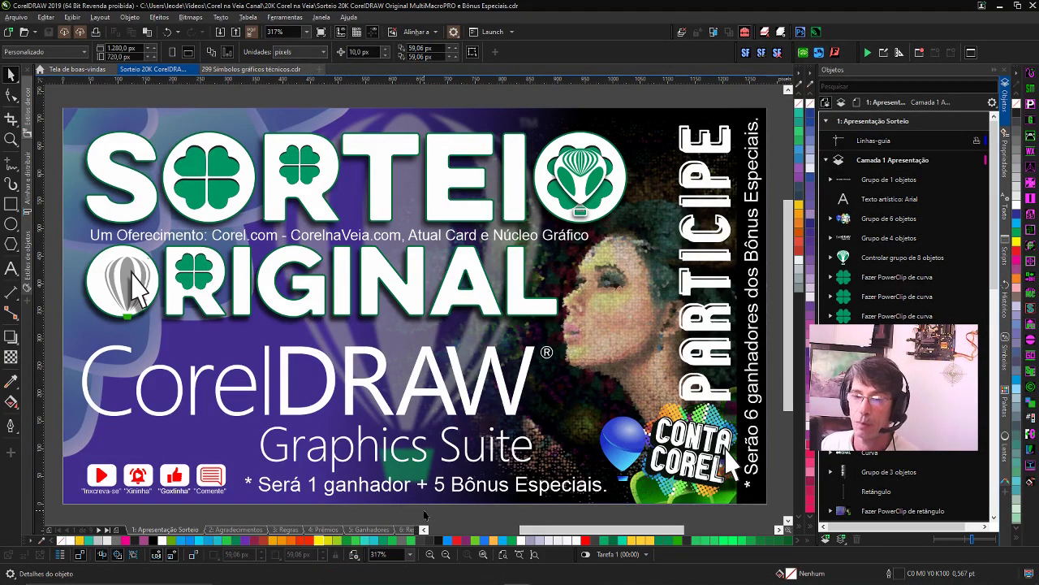
- Page through Agradecimentos, Regras and Prêmios to the Ganhadores winners page
{"action": "key", "text": "Page_Down"}
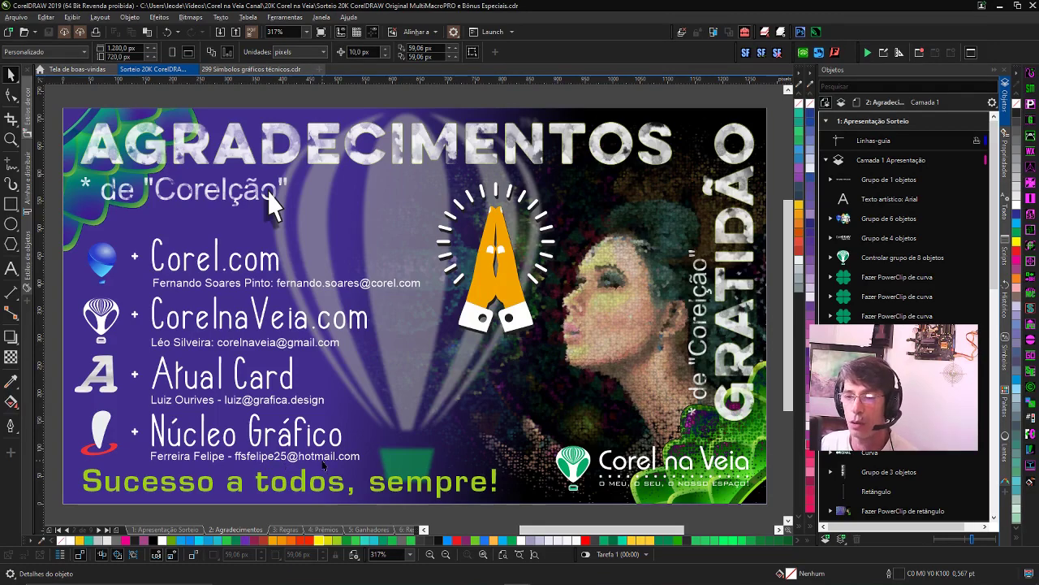
{"action": "left_click", "coordinate": [284, 529]}
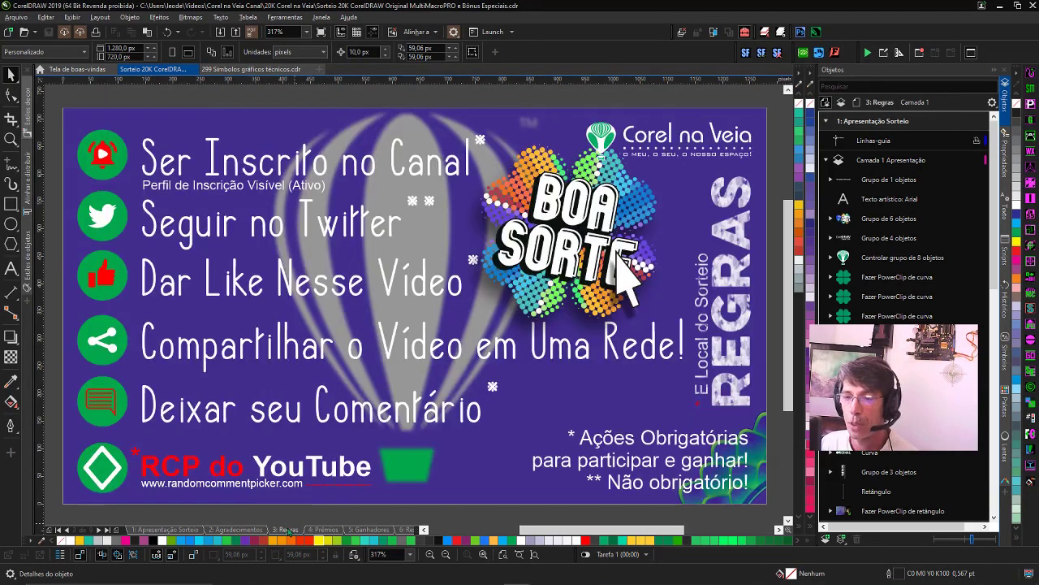
{"action": "left_click", "coordinate": [322, 530]}
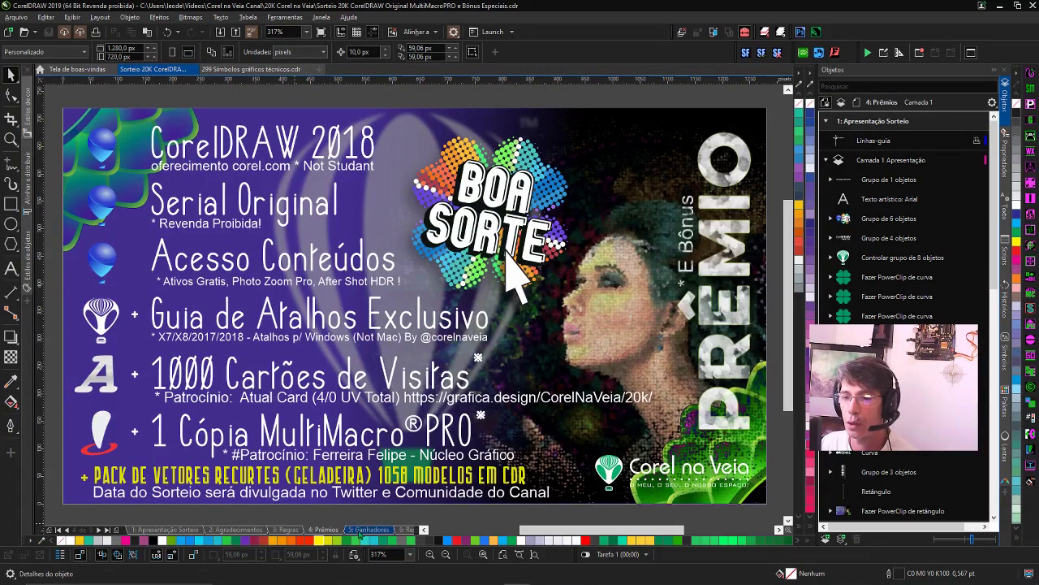
{"action": "left_click", "coordinate": [360, 529]}
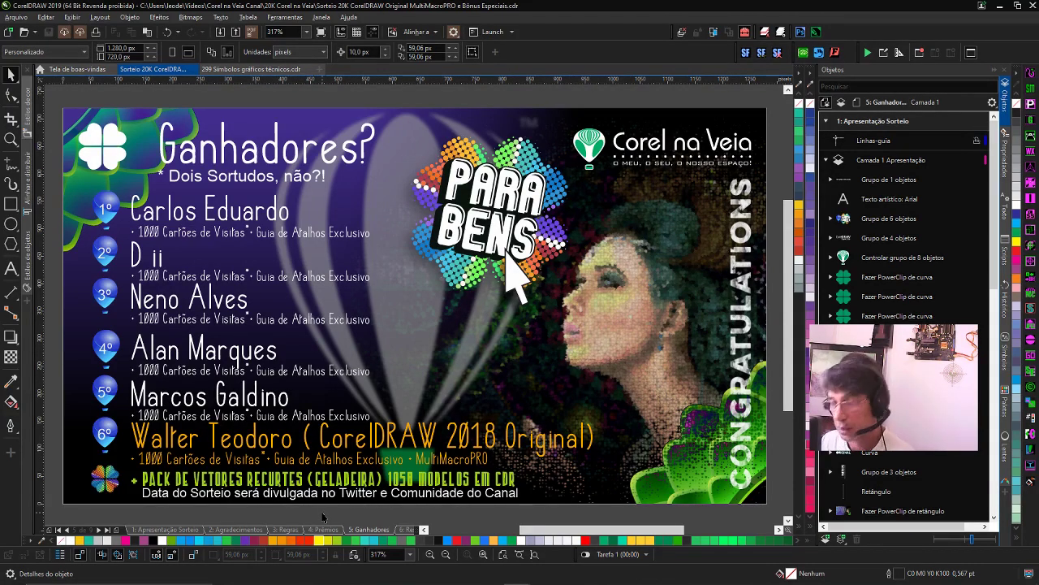
- On the Resgatar Cartão page, colour the Atual Card link text yellow
{"action": "key", "text": "Page_Down"}
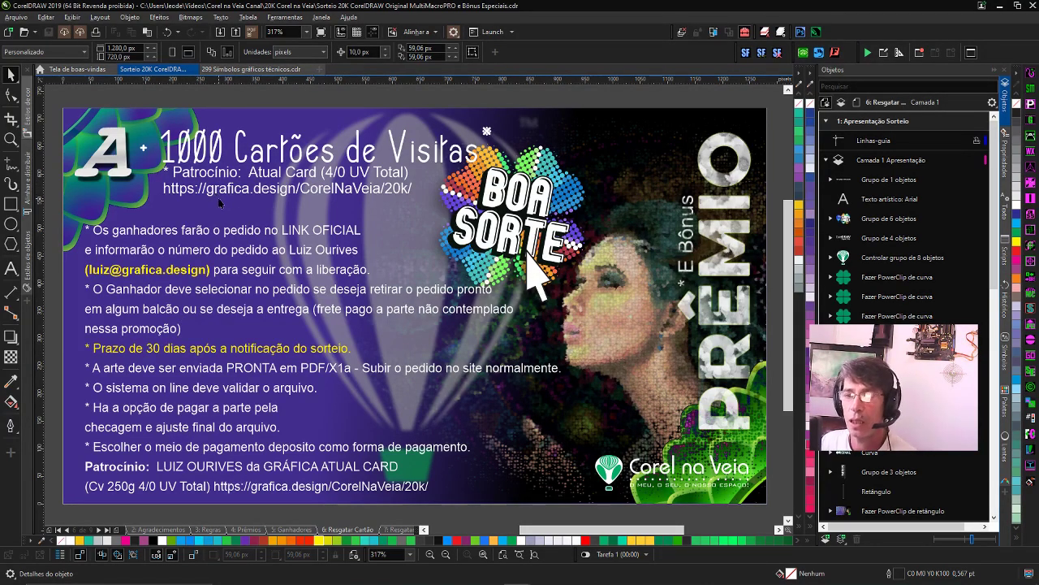
{"action": "left_click", "coordinate": [269, 491]}
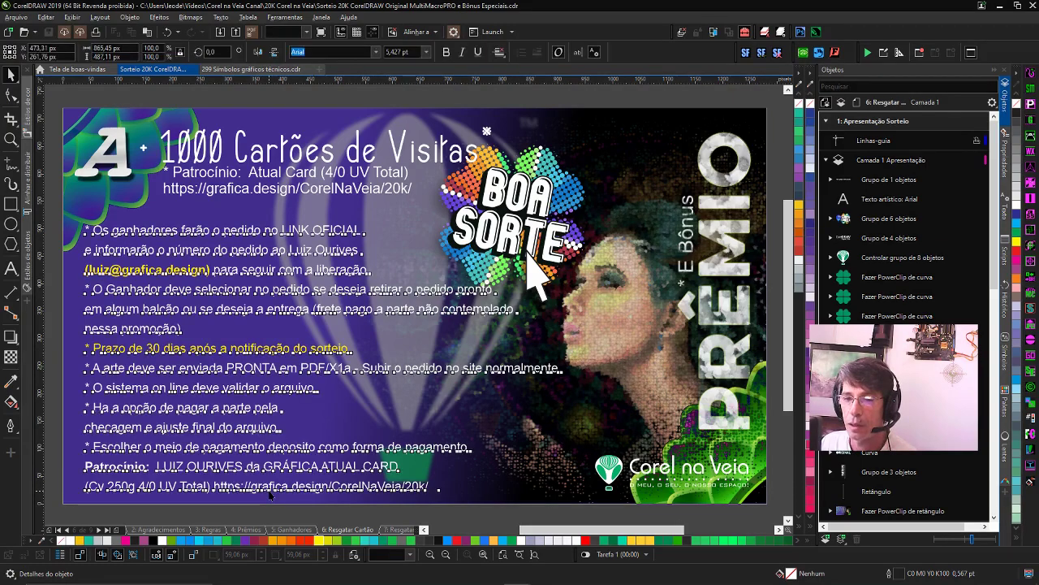
{"action": "double_click", "coordinate": [268, 487]}
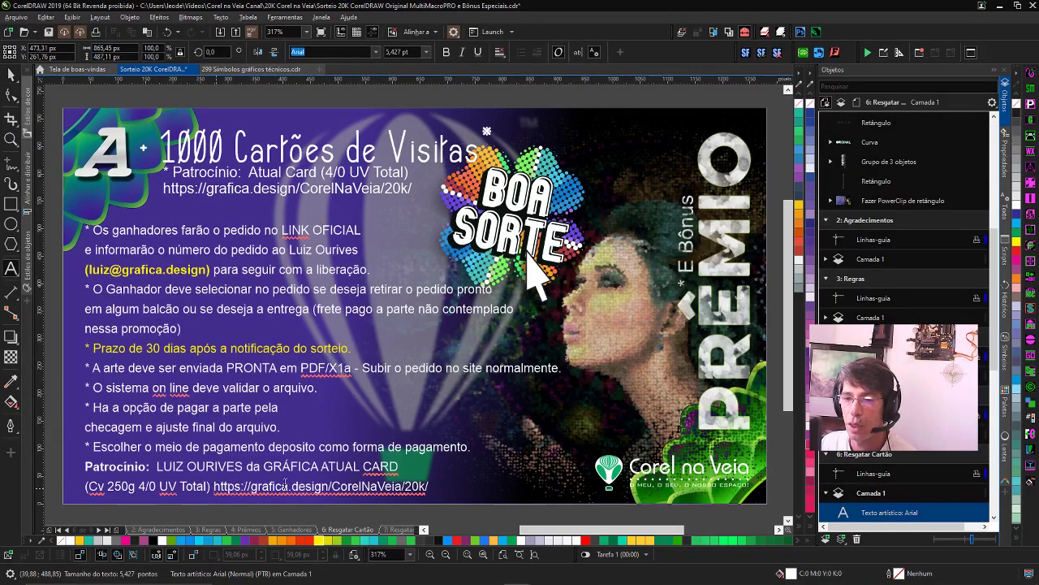
{"action": "left_click_drag", "start_coordinate": [213, 487], "coordinate": [433, 486]}
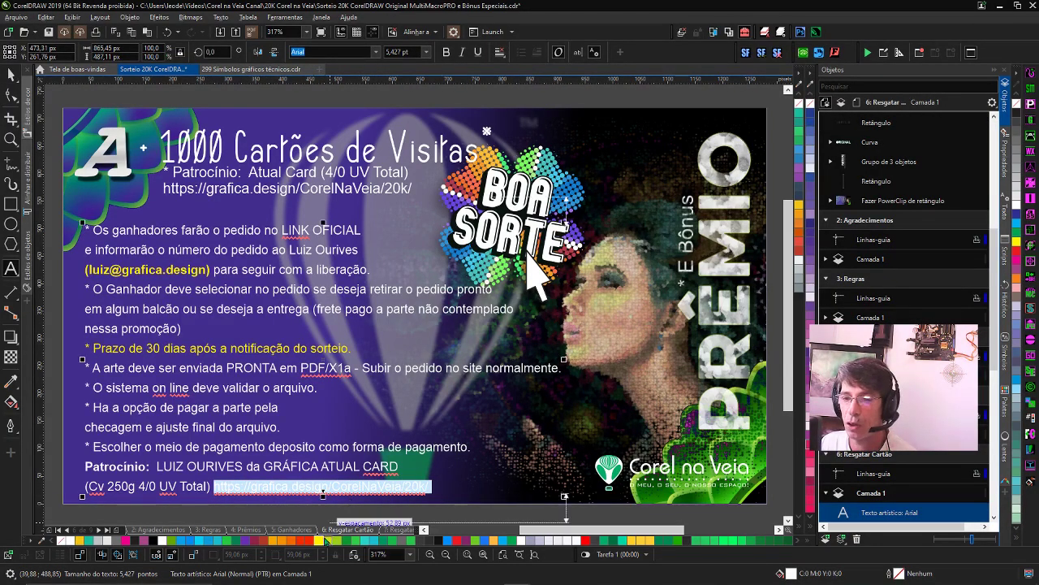
{"action": "left_click", "coordinate": [328, 540]}
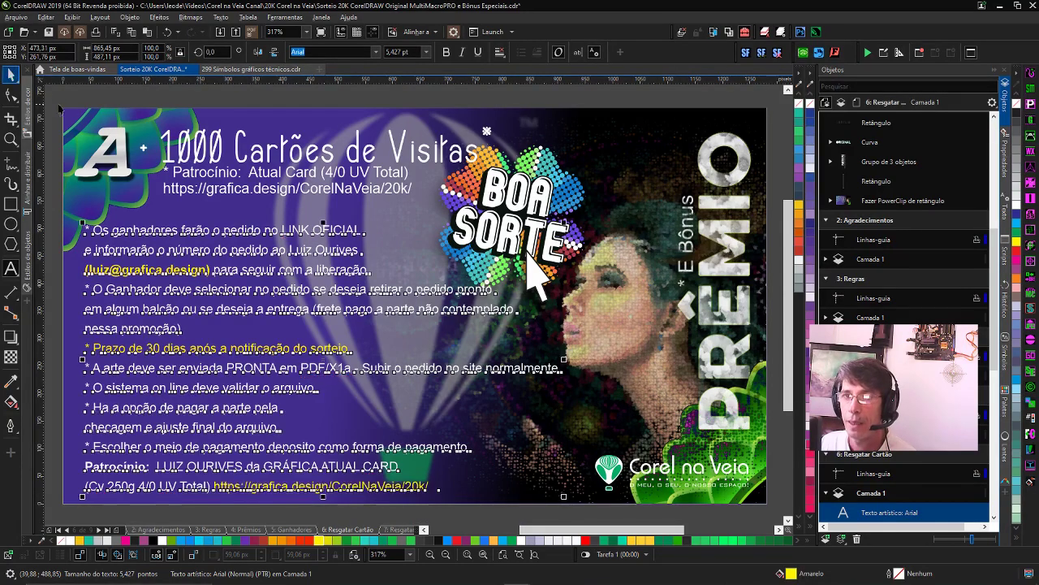
{"action": "left_click", "coordinate": [10, 74]}
{"action": "key", "text": "Escape"}
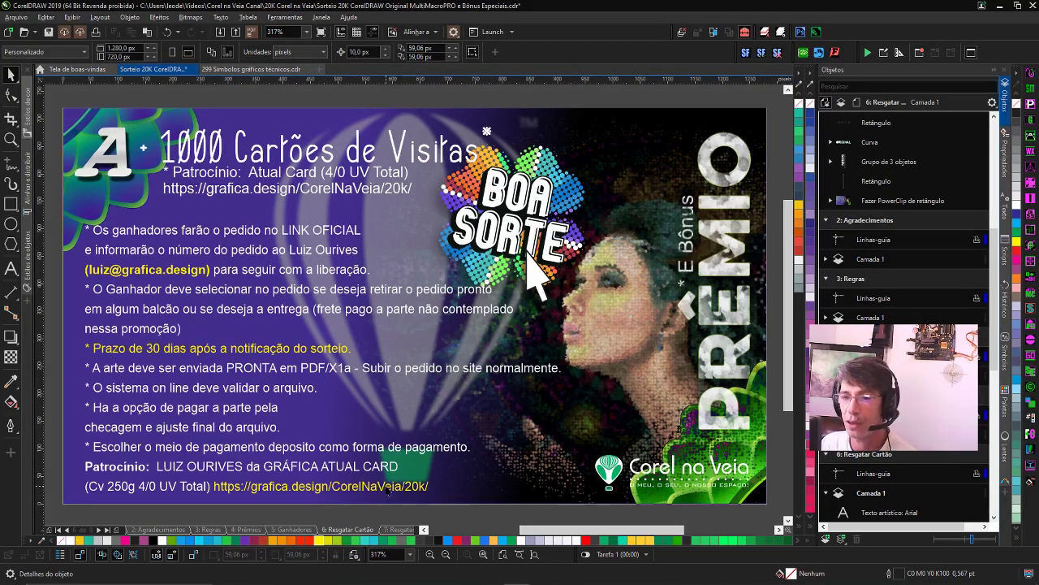
- Copy the Atual Card link text and switch to the Opera browser
{"action": "double_click", "coordinate": [221, 485]}
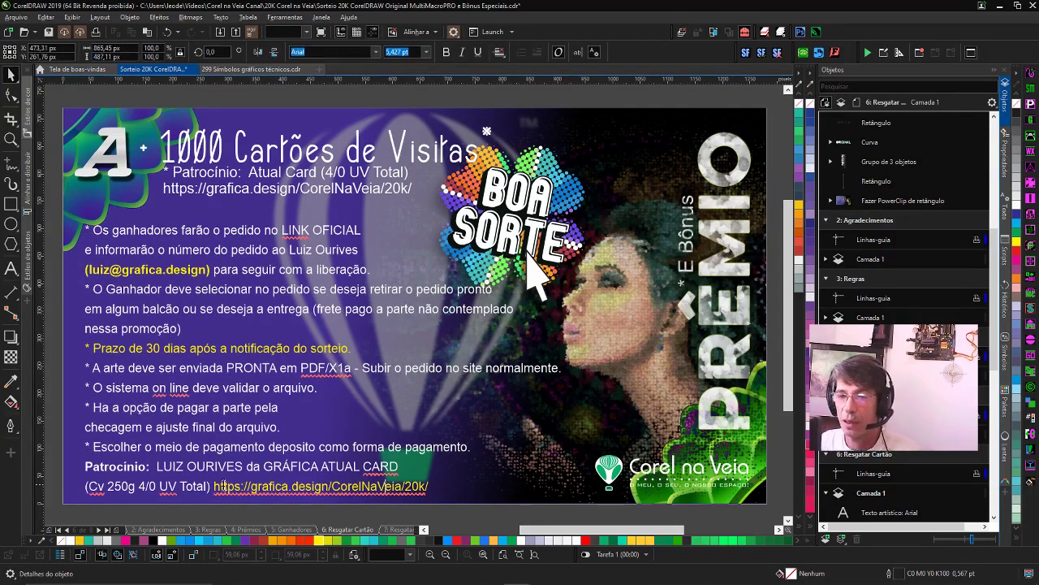
{"action": "left_click_drag", "start_coordinate": [215, 486], "coordinate": [440, 488]}
{"action": "key", "text": "ctrl+c"}
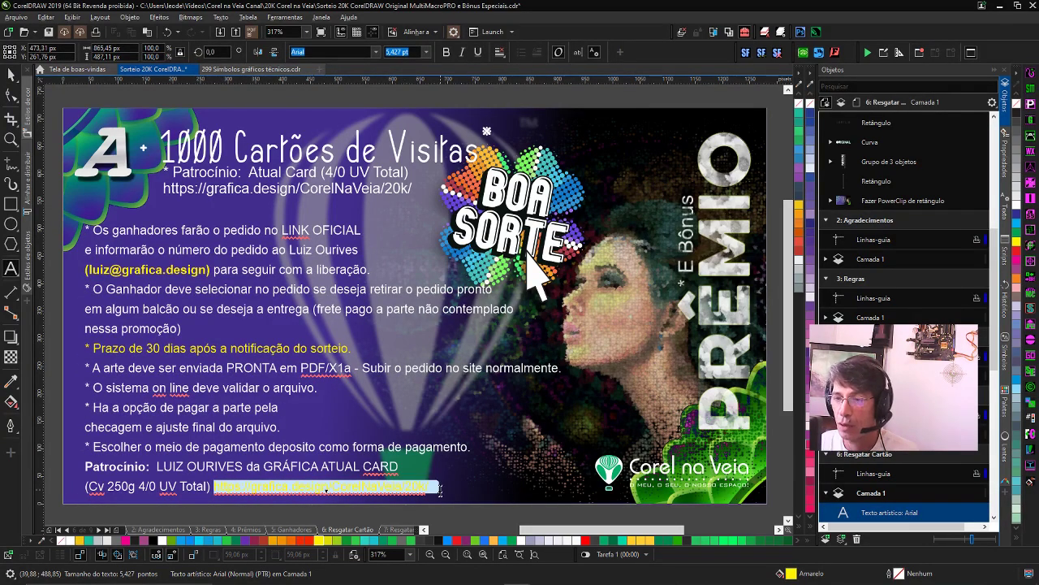
{"action": "key", "text": "shift+Left"}
{"action": "key", "text": "shift+Left"}
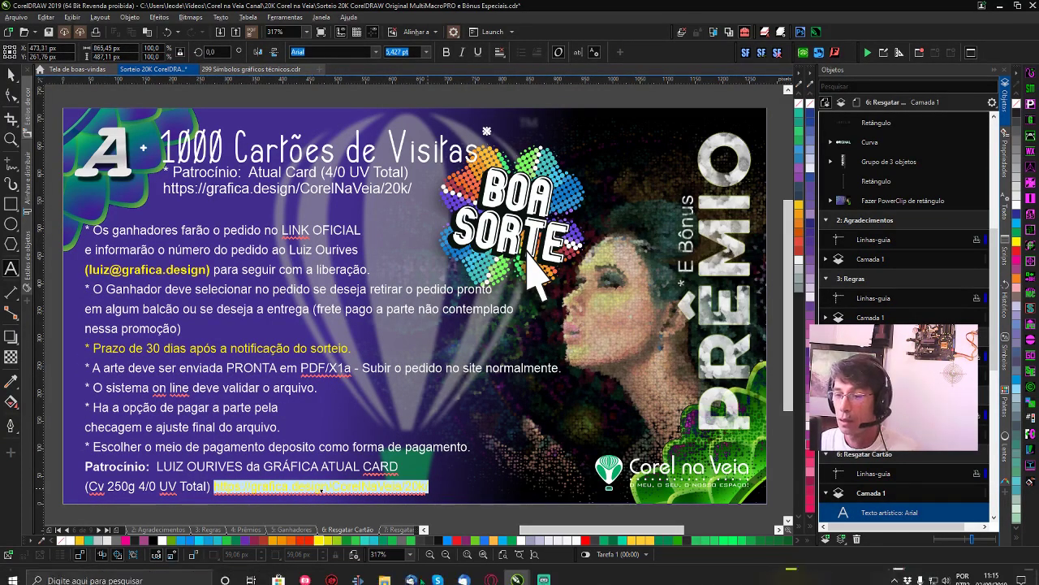
{"action": "key", "text": "alt+Tab"}
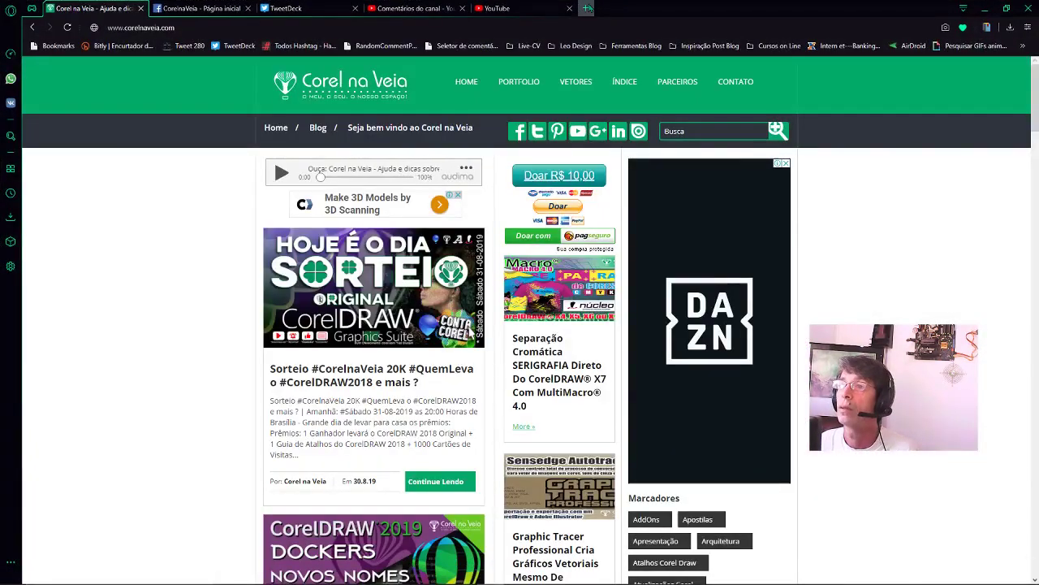
- Load the copied Atual Card link in a new Opera tab, browse it, then return to CorelDRAW
{"action": "left_click", "coordinate": [587, 8]}
{"action": "key", "text": "ctrl+v"}
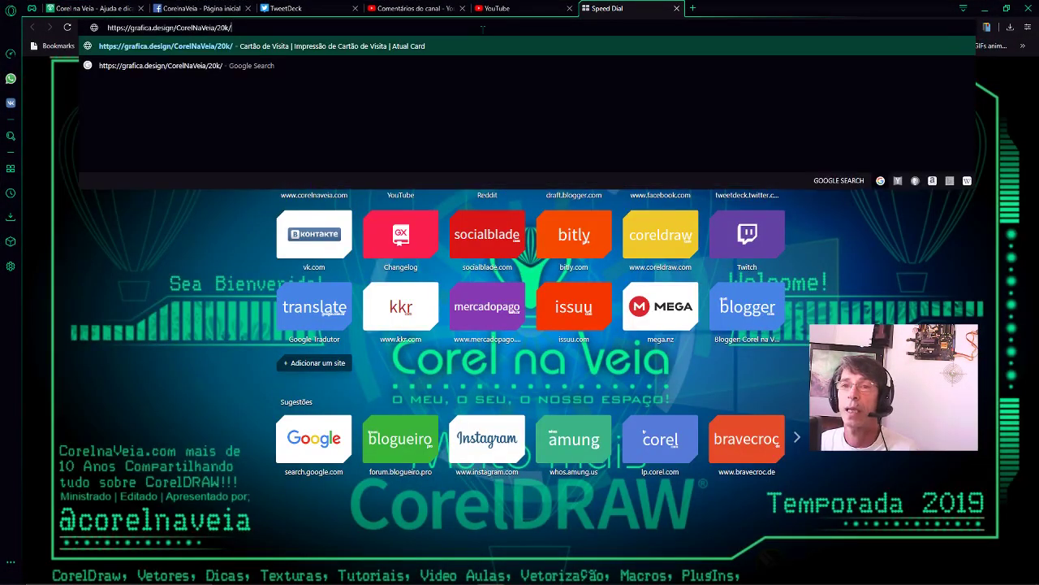
{"action": "key", "text": "Return"}
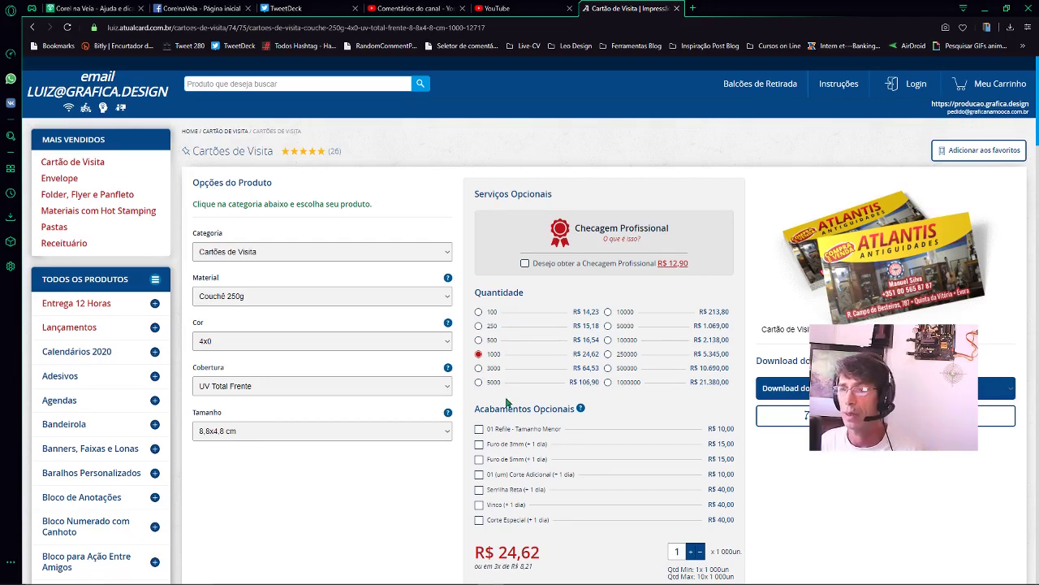
{"action": "scroll", "coordinate": [451, 431], "scroll_direction": "down", "scroll_amount": 3}
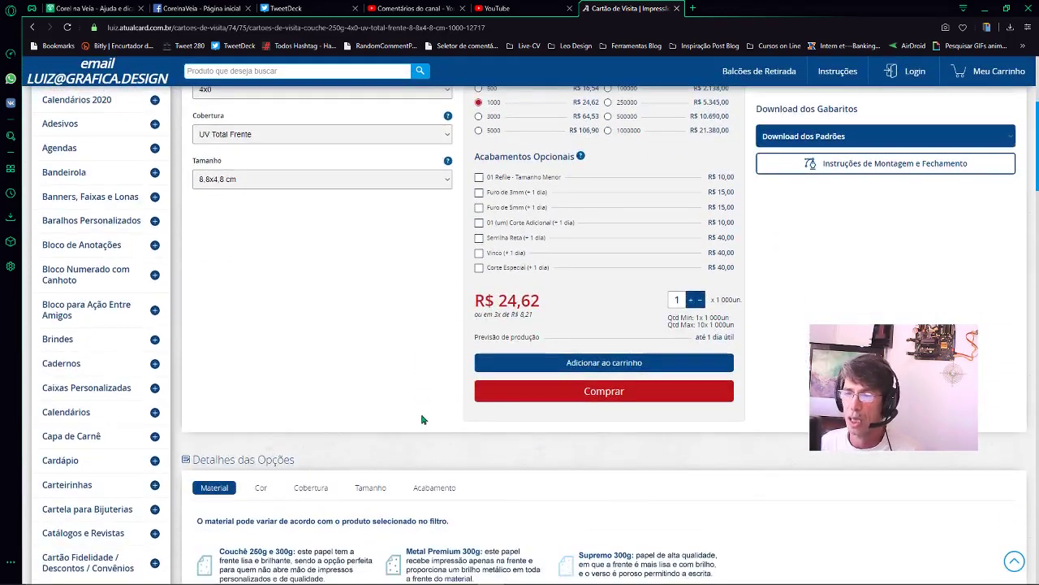
{"action": "key", "text": "alt+Tab"}
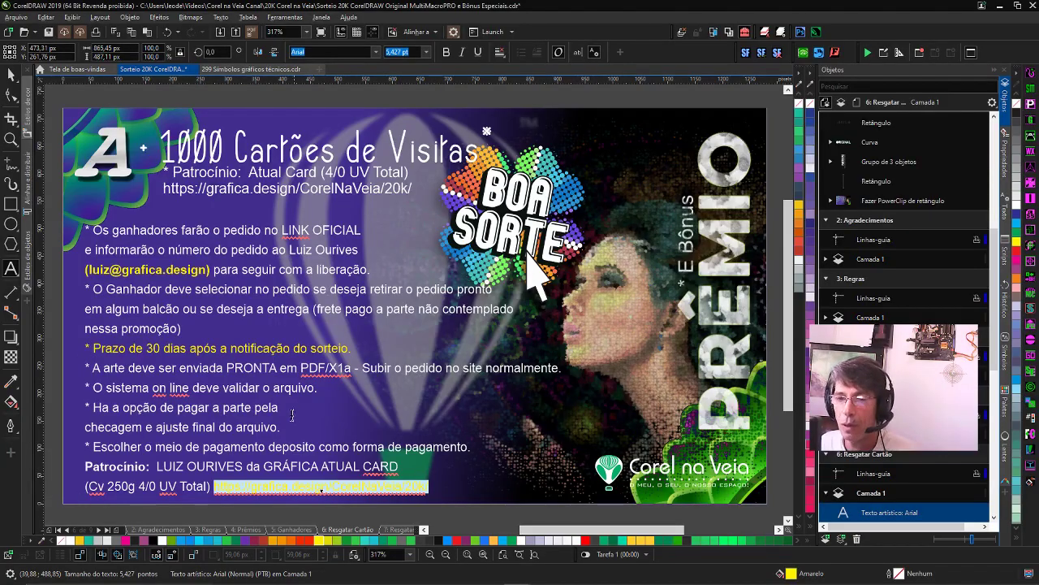
- Select X1a in the PDF/X1a text, then place the cursor inside the word PDF
{"action": "double_click", "coordinate": [327, 369]}
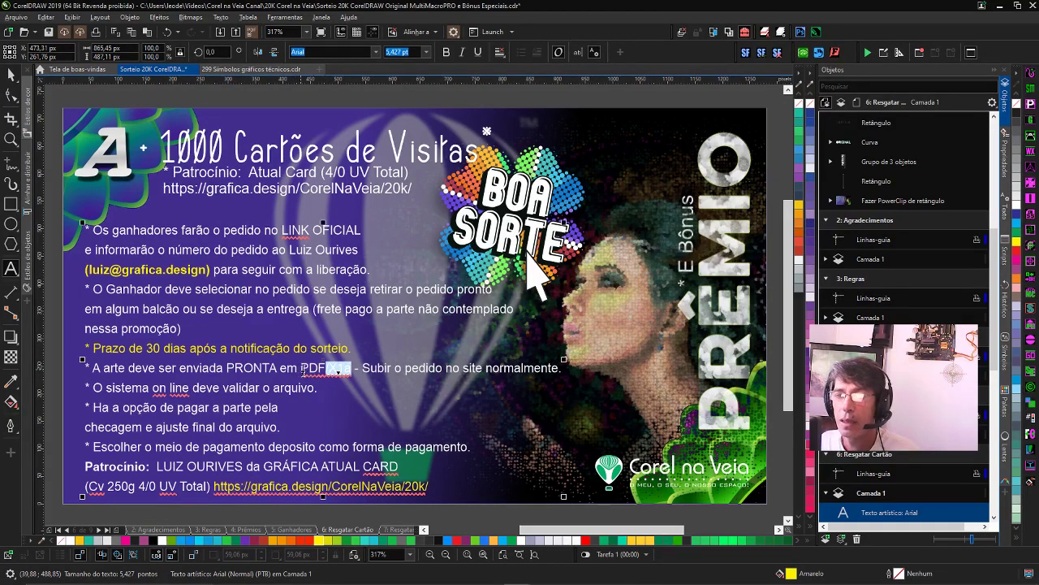
{"action": "left_click", "coordinate": [301, 370]}
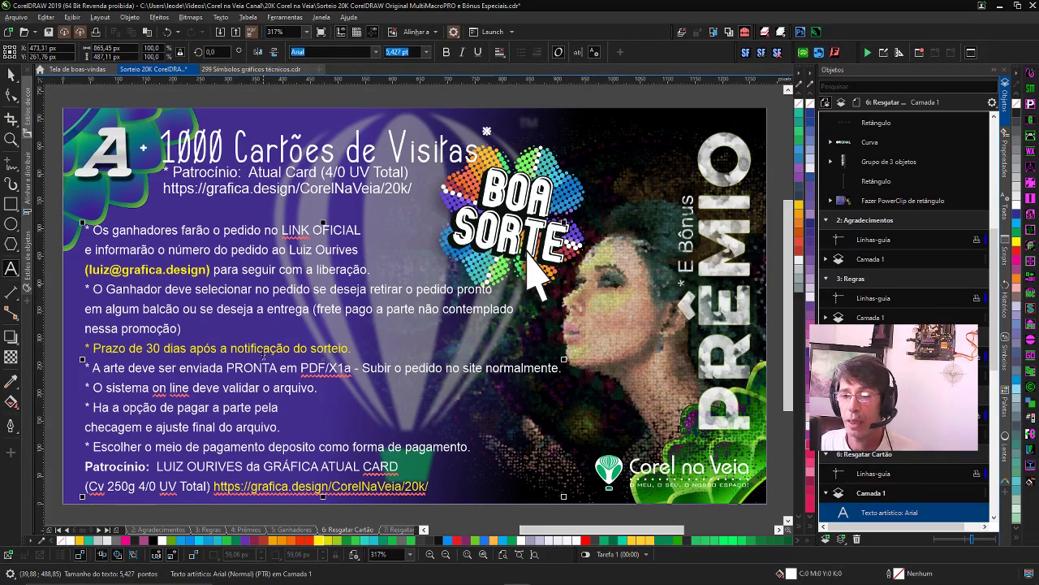
- Review the Resgatar Outros and Resgatar Cartão pages, then switch to the 299 Símbolos document
{"action": "left_click", "coordinate": [397, 529]}
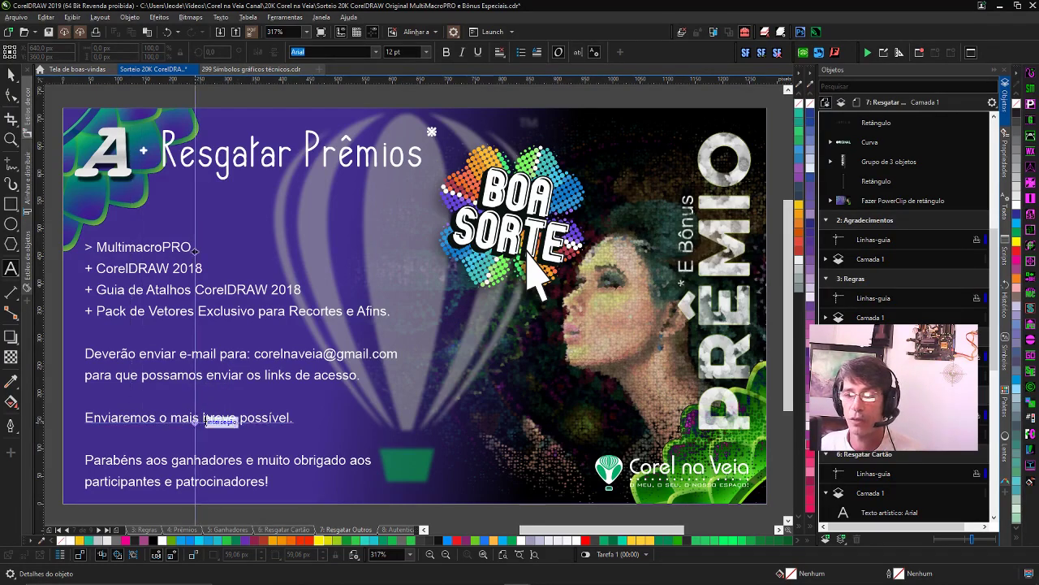
{"action": "left_click", "coordinate": [284, 529]}
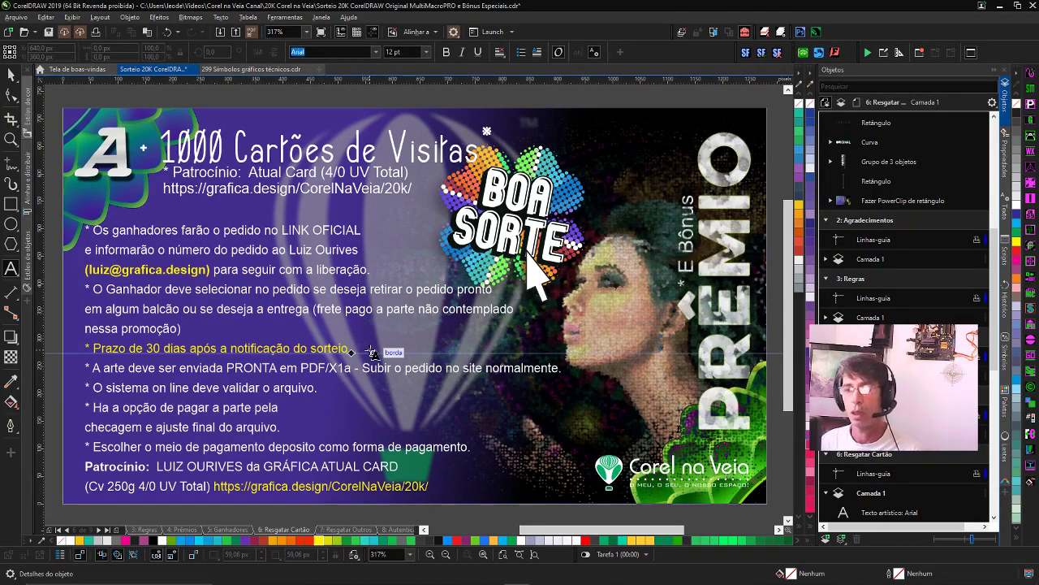
{"action": "left_click", "coordinate": [252, 69]}
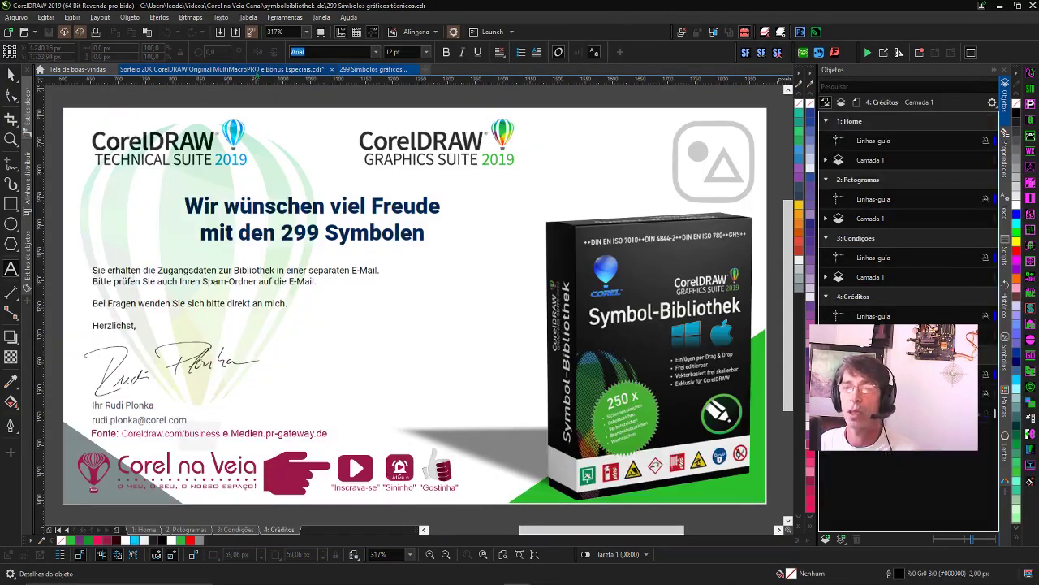
- Switch to the Pick tool and open the Symbols docker from the Janela menu
{"action": "left_click", "coordinate": [12, 74]}
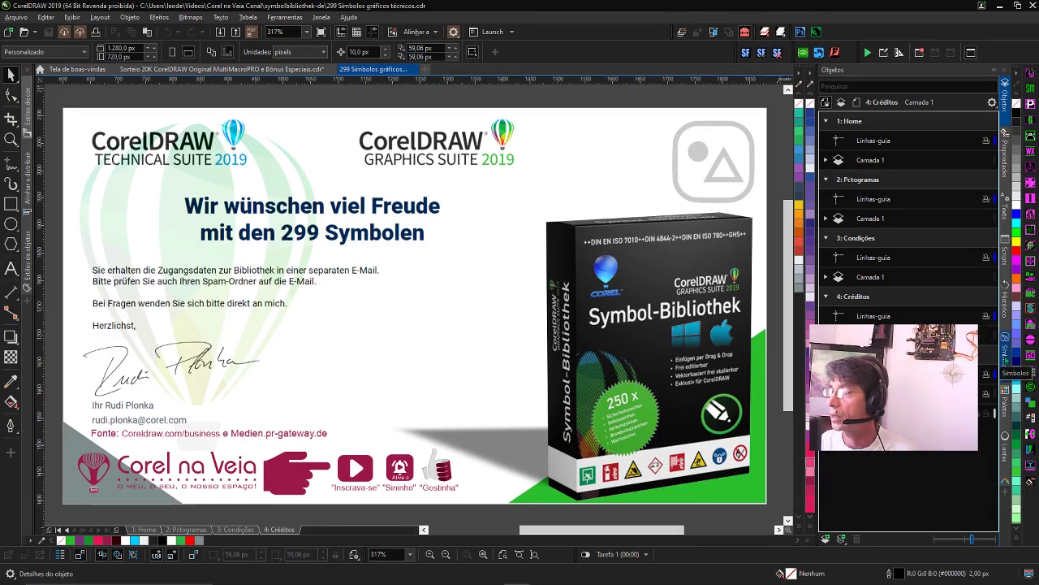
{"action": "left_click", "coordinate": [1006, 491]}
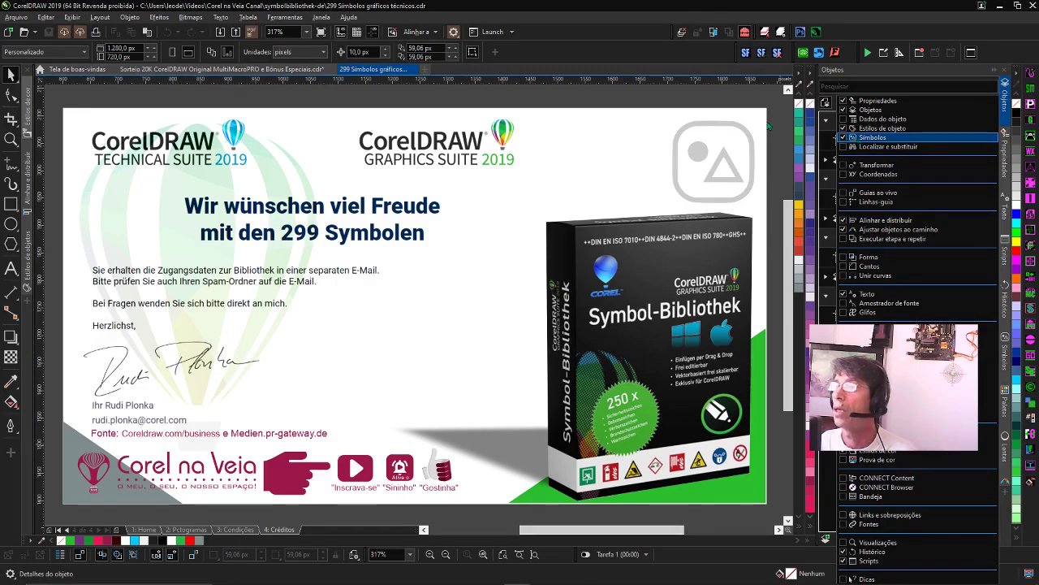
{"action": "left_click", "coordinate": [322, 19]}
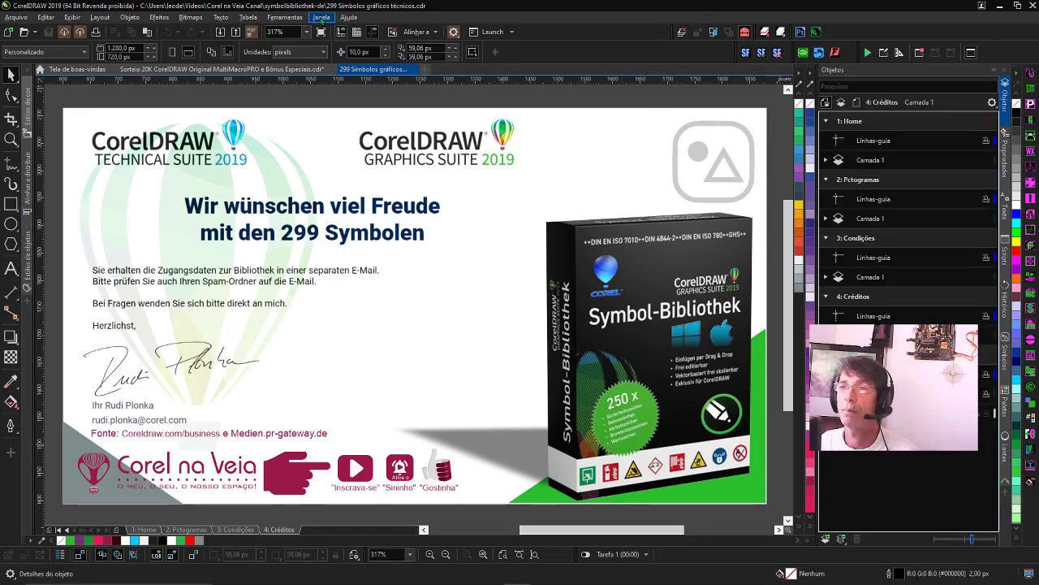
{"action": "left_click", "coordinate": [322, 19]}
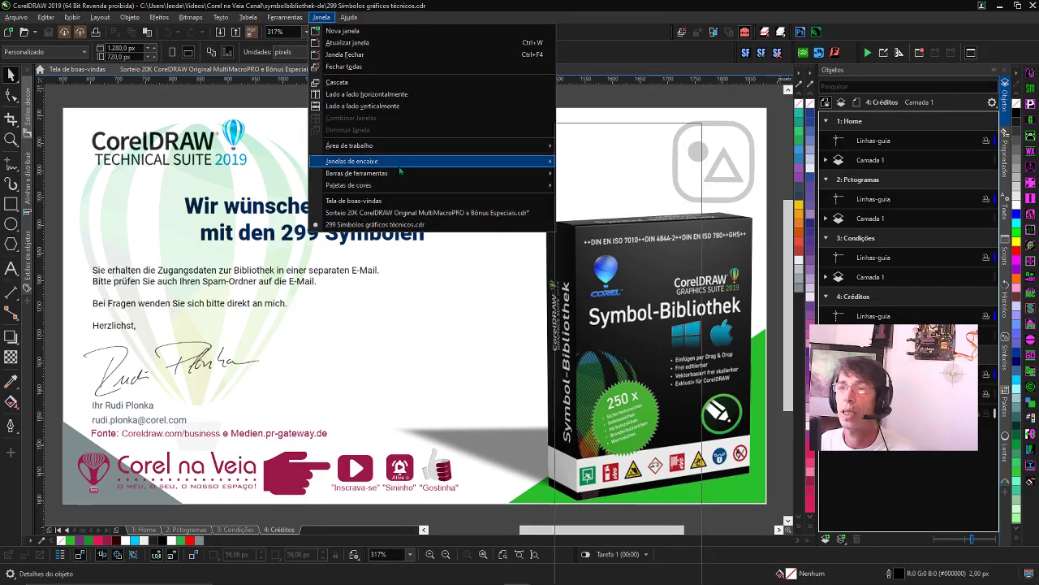
{"action": "mouse_move", "coordinate": [351, 161]}
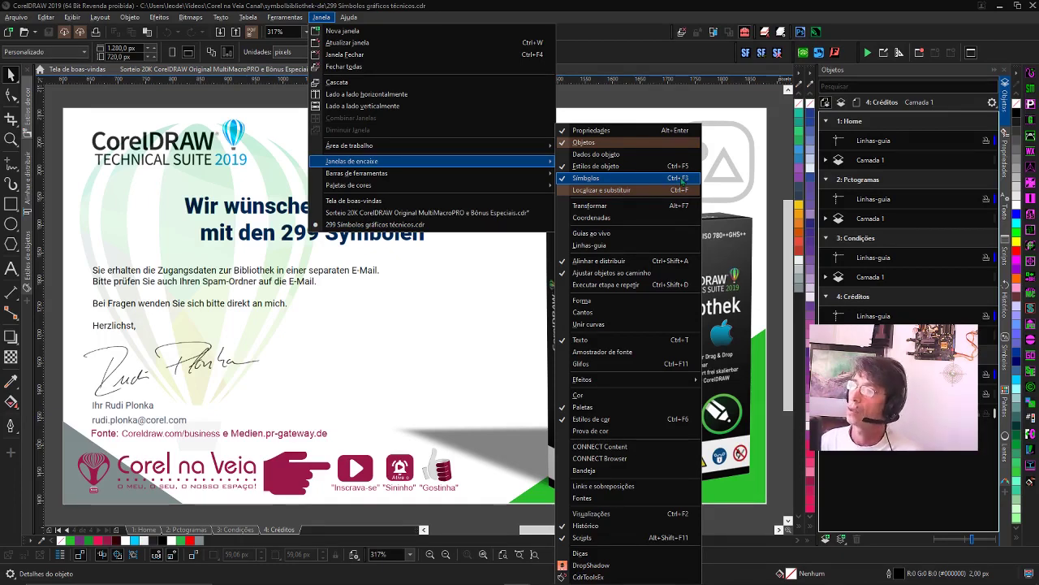
{"action": "left_click", "coordinate": [775, 162]}
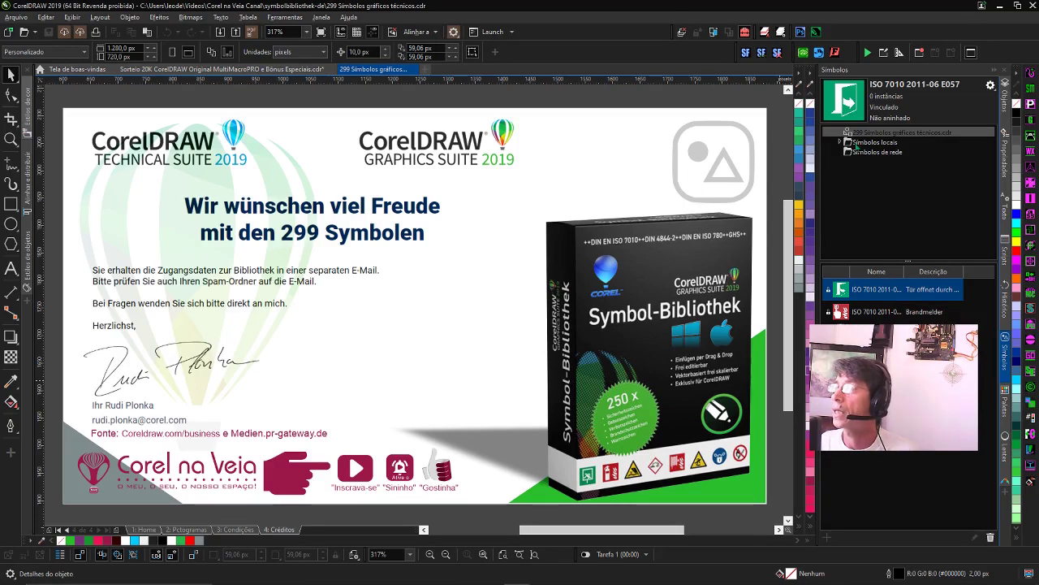
- Browse the local ISO 780 (German, English) and ISO 7010 fire-safety symbol libraries
{"action": "left_click", "coordinate": [845, 143]}
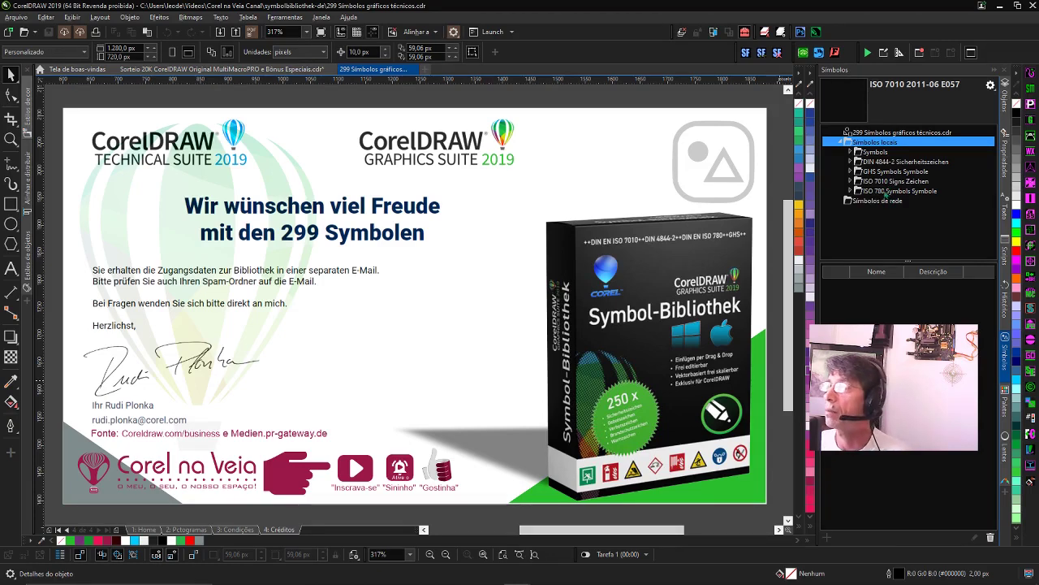
{"action": "left_click", "coordinate": [851, 191]}
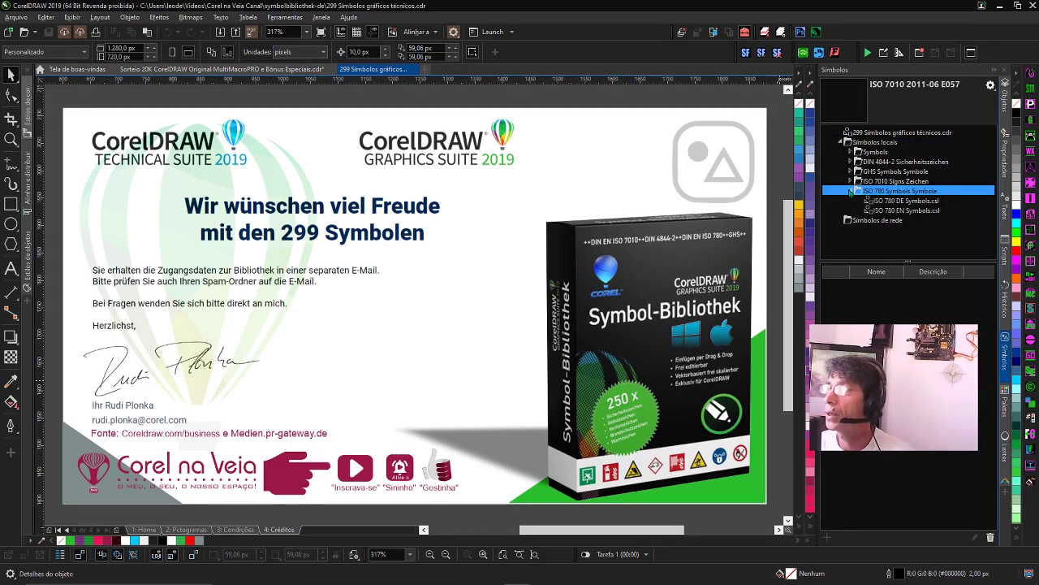
{"action": "left_click", "coordinate": [889, 203]}
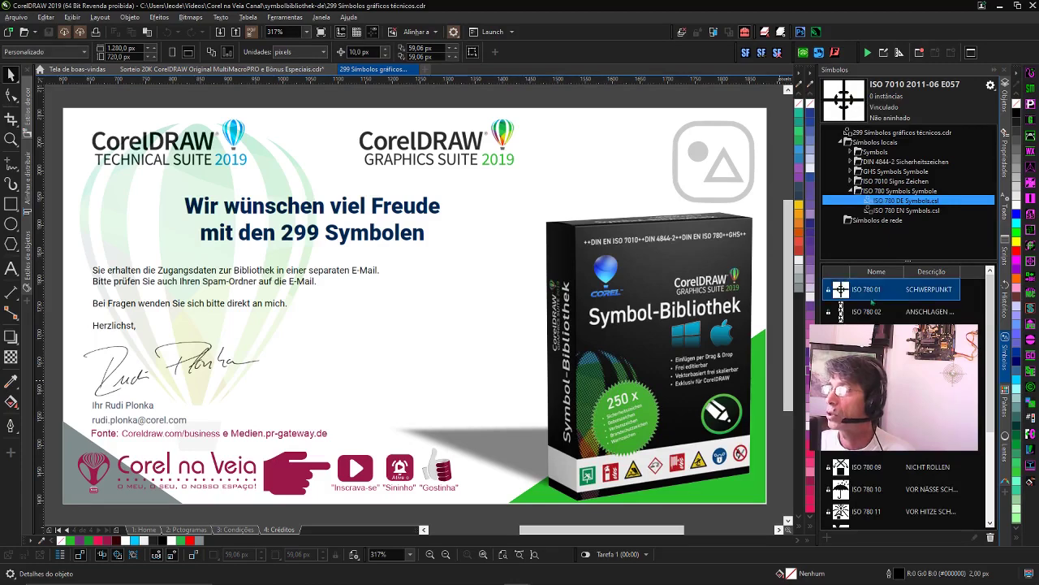
{"action": "left_click", "coordinate": [887, 211]}
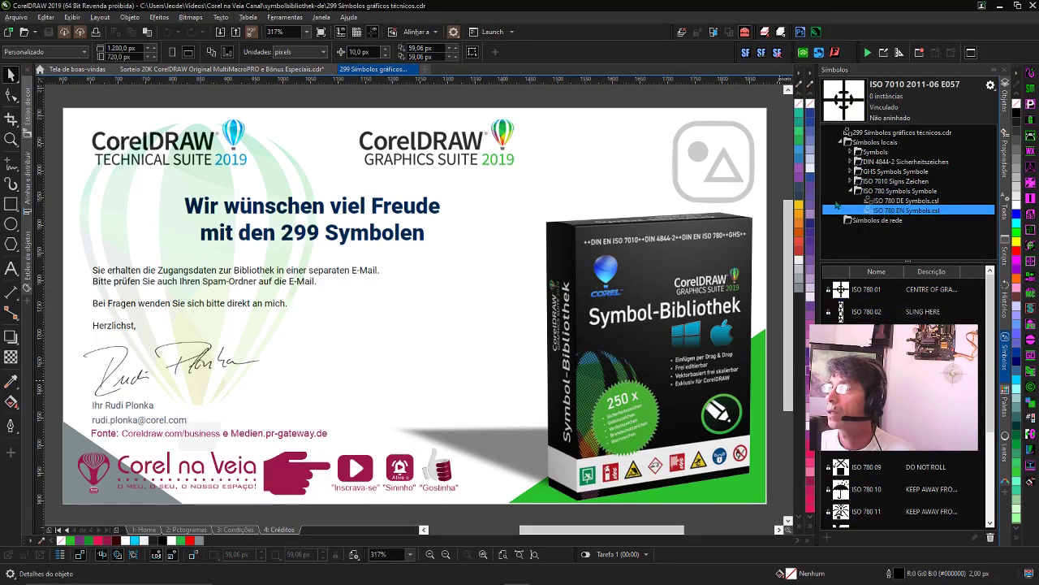
{"action": "left_click", "coordinate": [850, 191]}
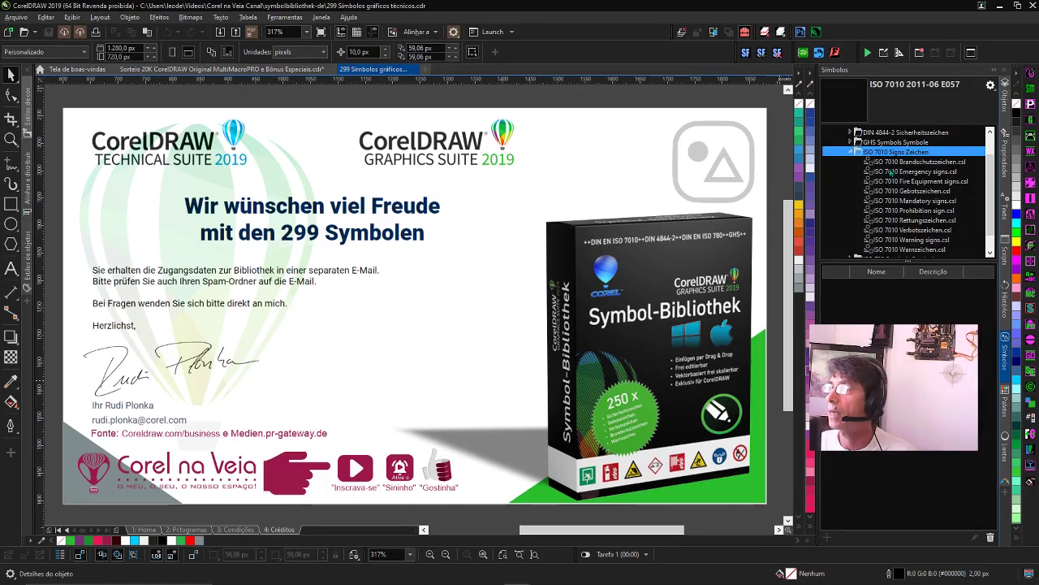
{"action": "left_click", "coordinate": [890, 163]}
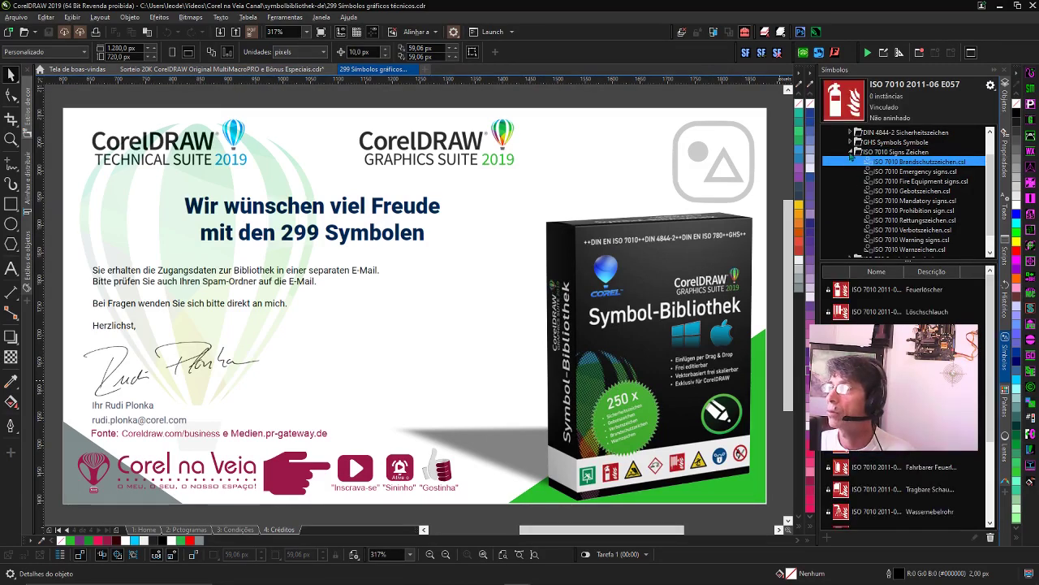
{"action": "left_click", "coordinate": [851, 153]}
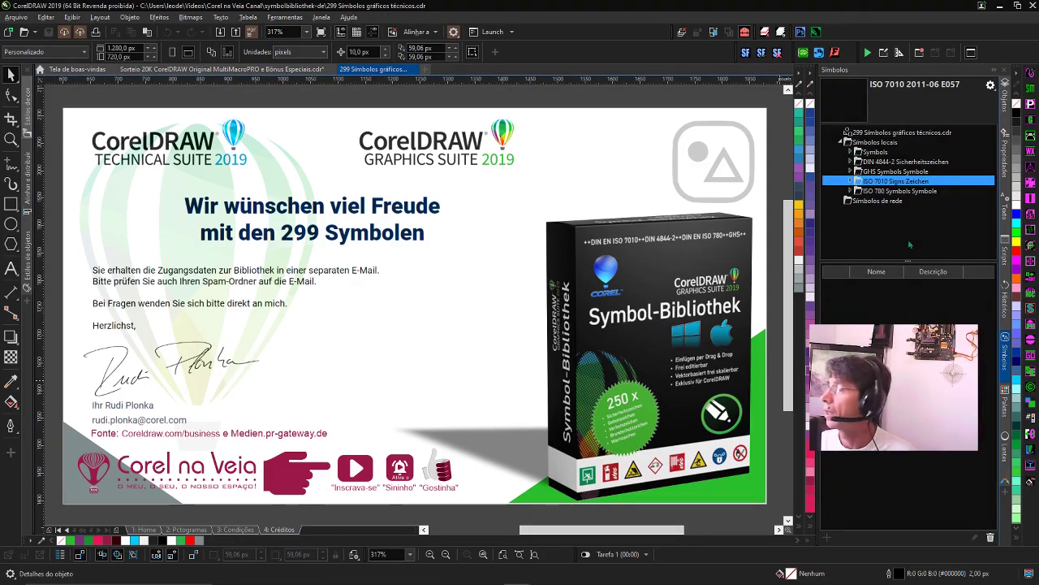
{"action": "key", "text": "alt+Tab"}
- Restart the symbolevoncorel-anleitung video in an enlarged player and skip to the floor-plan part at 00:54
{"action": "key", "text": "Tab"}
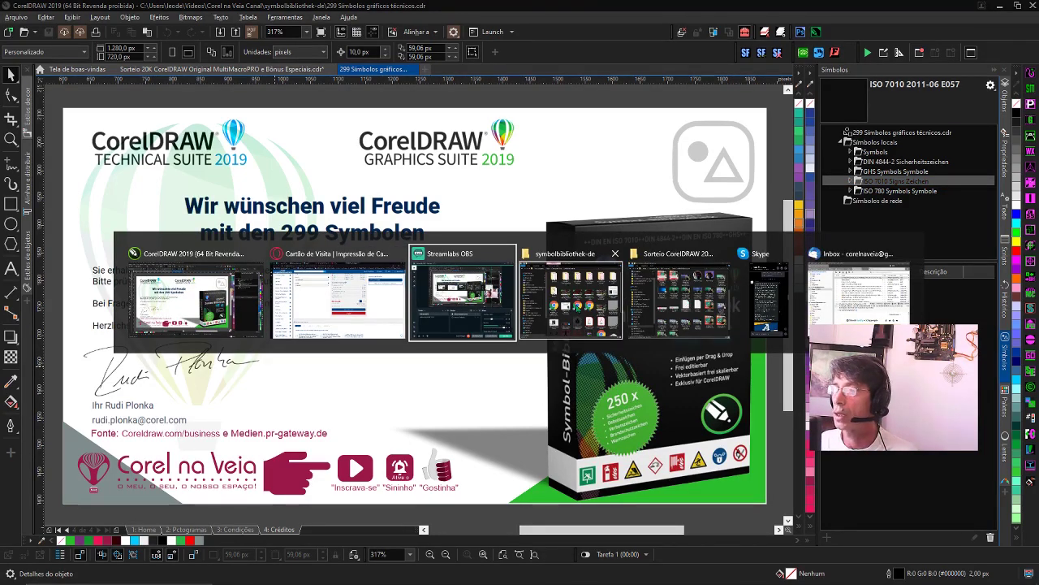
{"action": "key", "text": "Escape"}
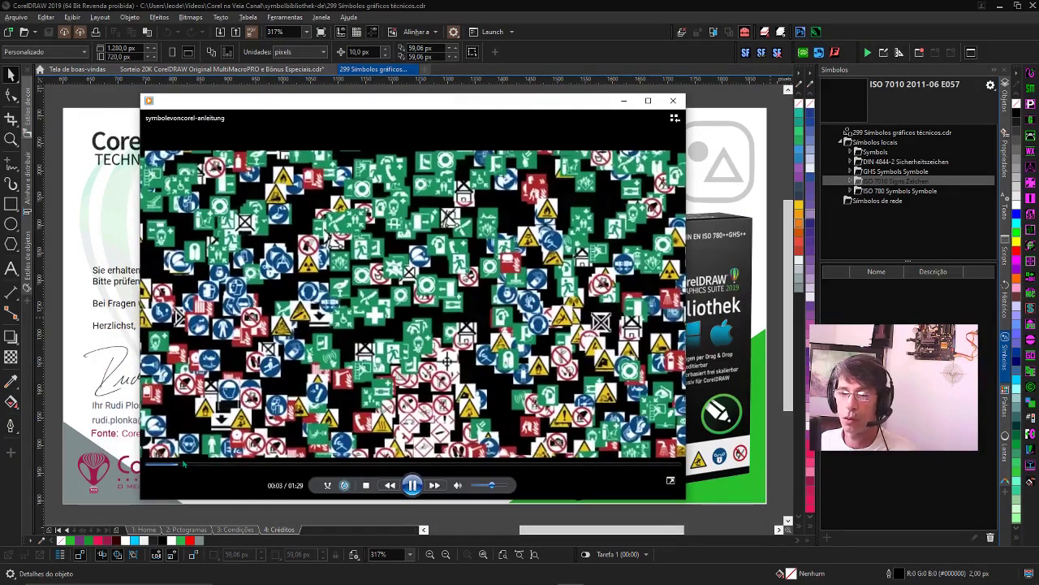
{"action": "left_click", "coordinate": [162, 466]}
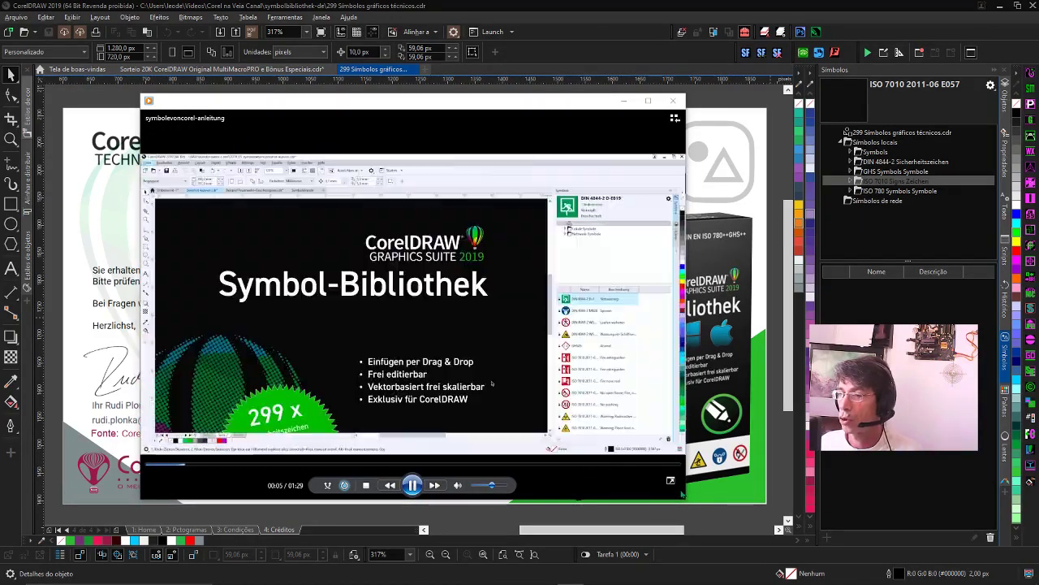
{"action": "left_click_drag", "start_coordinate": [686, 501], "coordinate": [788, 518]}
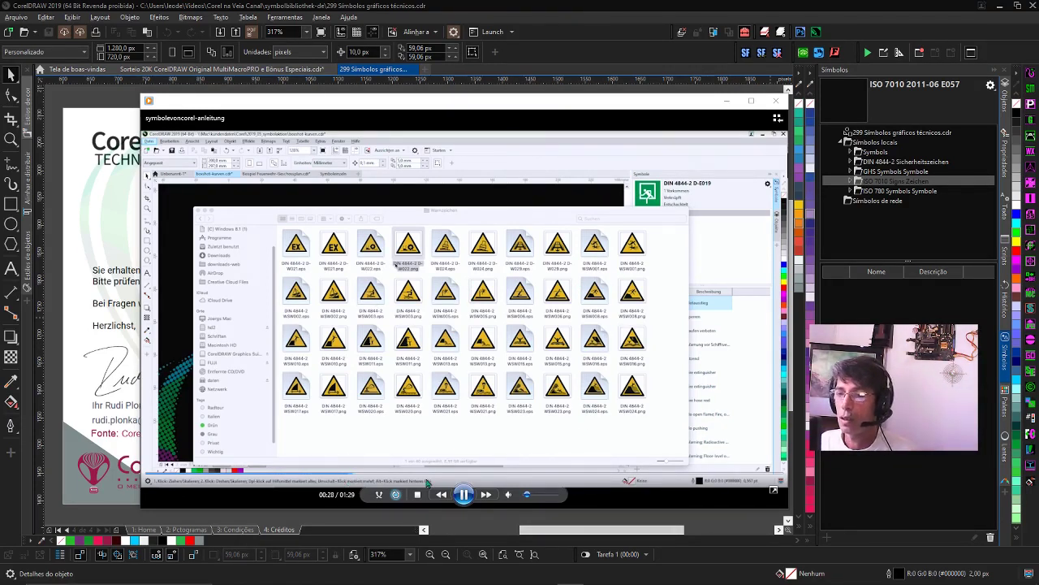
{"action": "left_click", "coordinate": [454, 477]}
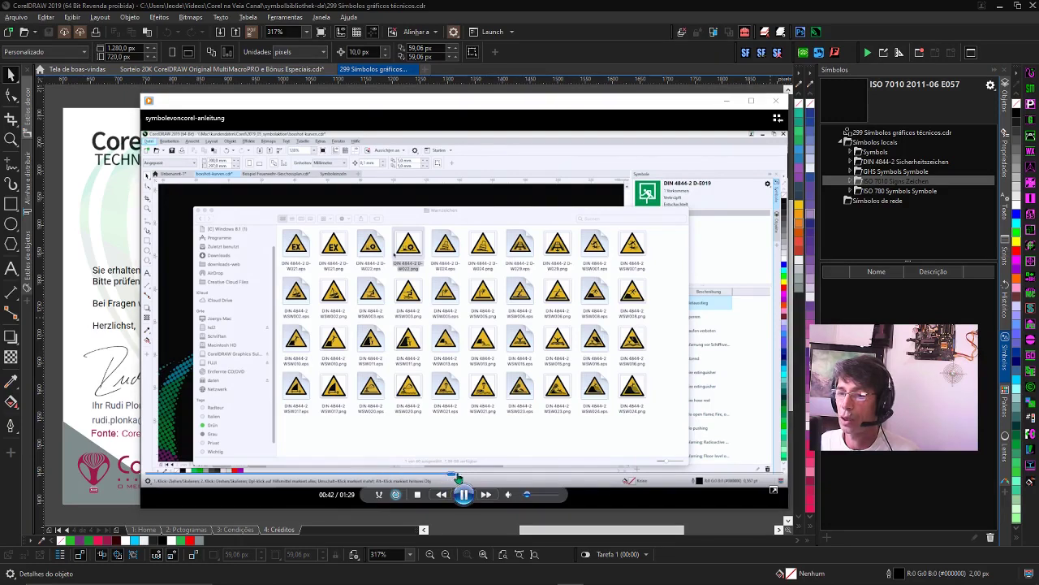
{"action": "left_click_drag", "start_coordinate": [457, 477], "coordinate": [526, 479]}
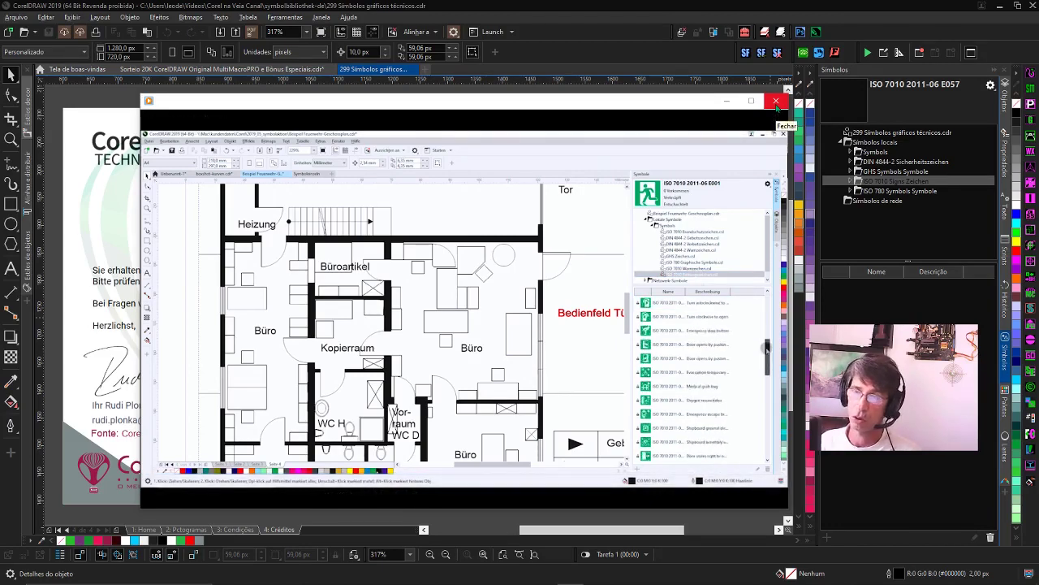
- Close the video player and the IBJ_LAYOUT_Transformer.pdf in Acrobat Reader
{"action": "left_click", "coordinate": [777, 103]}
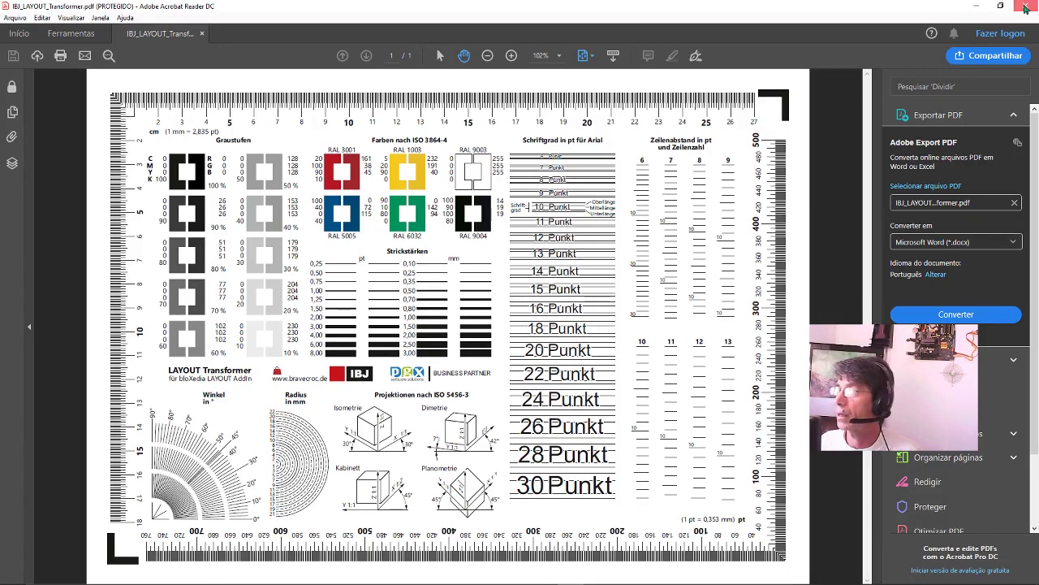
{"action": "left_click", "coordinate": [1024, 6]}
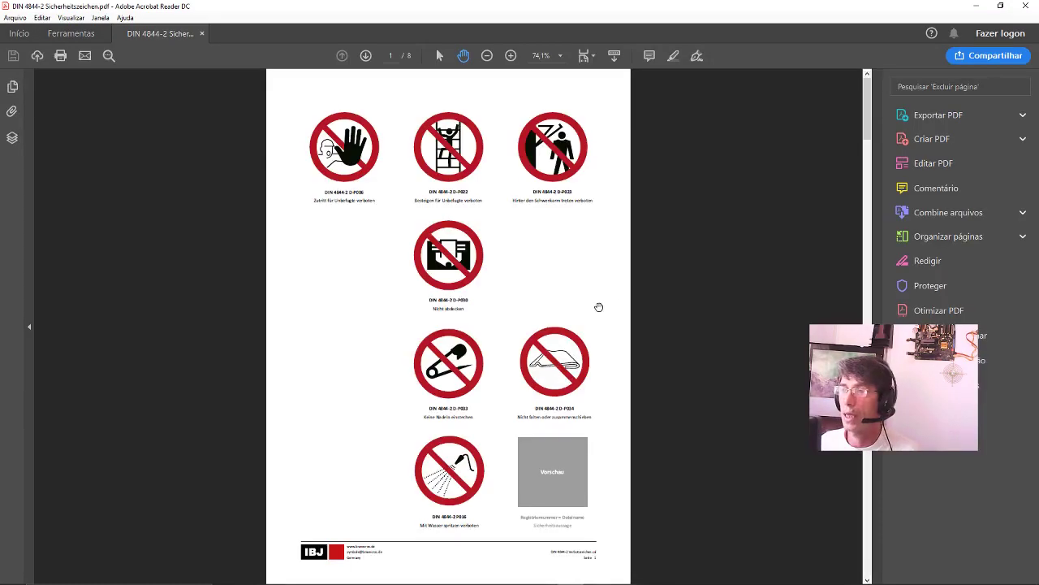
- Scroll through the DIN 4844-2 warning signs on pages 4–6, then close Acrobat Reader
{"action": "scroll", "coordinate": [520, 258], "scroll_direction": "down", "scroll_amount": 5}
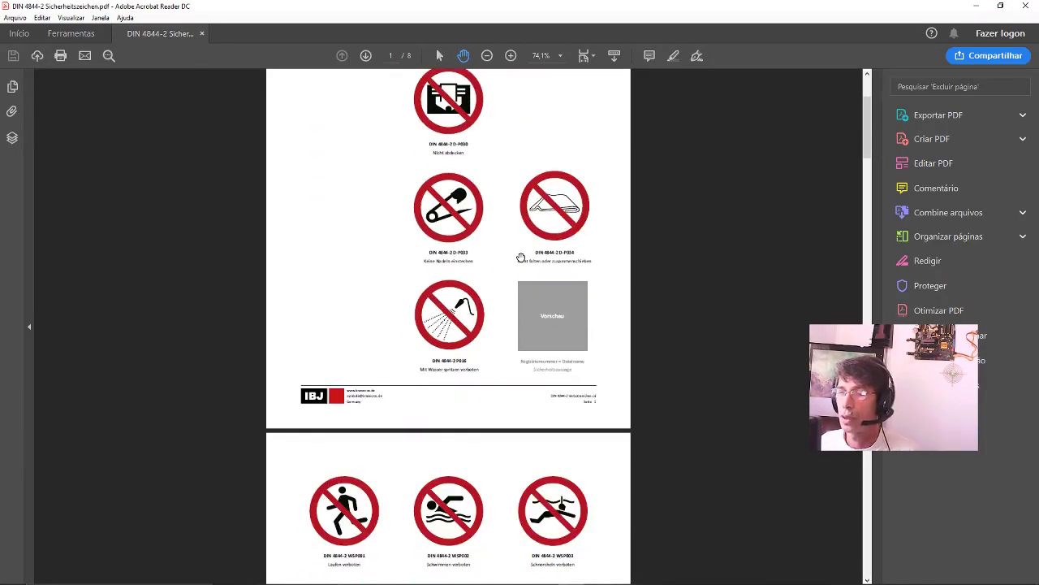
{"action": "scroll", "coordinate": [520, 258], "scroll_direction": "down", "scroll_amount": 4}
{"action": "scroll", "coordinate": [398, 343], "scroll_direction": "down", "scroll_amount": 2}
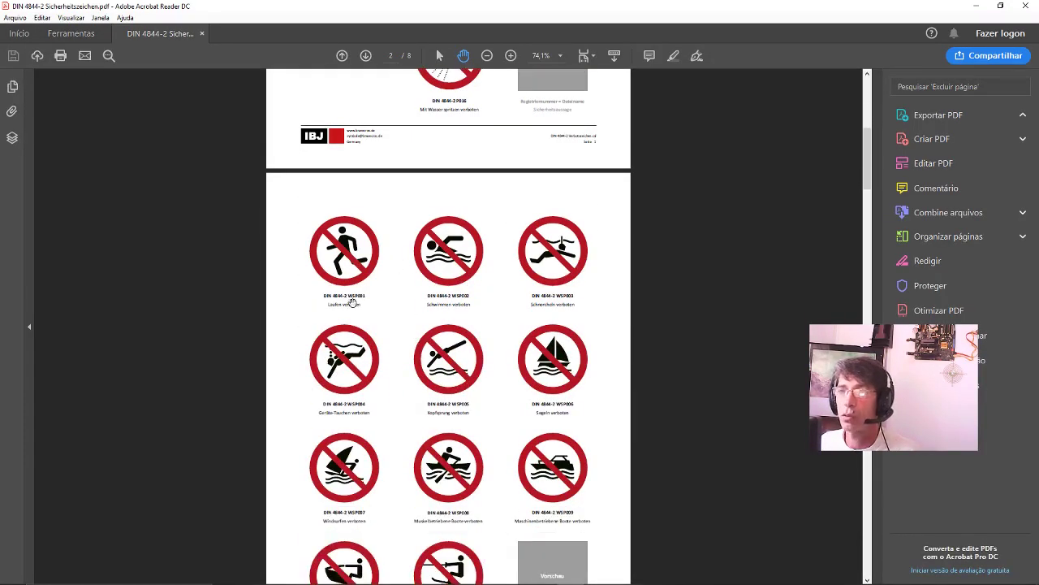
{"action": "scroll", "coordinate": [423, 298], "scroll_direction": "down", "scroll_amount": 4}
{"action": "scroll", "coordinate": [426, 311], "scroll_direction": "down", "scroll_amount": 2}
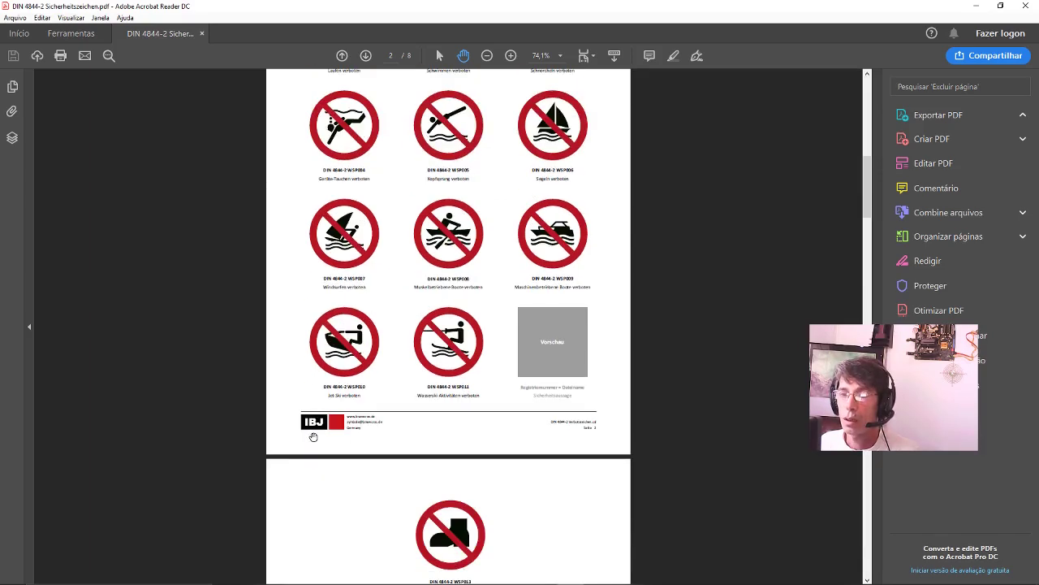
{"action": "scroll", "coordinate": [339, 429], "scroll_direction": "down", "scroll_amount": 5}
{"action": "scroll", "coordinate": [462, 397], "scroll_direction": "down", "scroll_amount": 1}
{"action": "scroll", "coordinate": [522, 387], "scroll_direction": "down", "scroll_amount": 2}
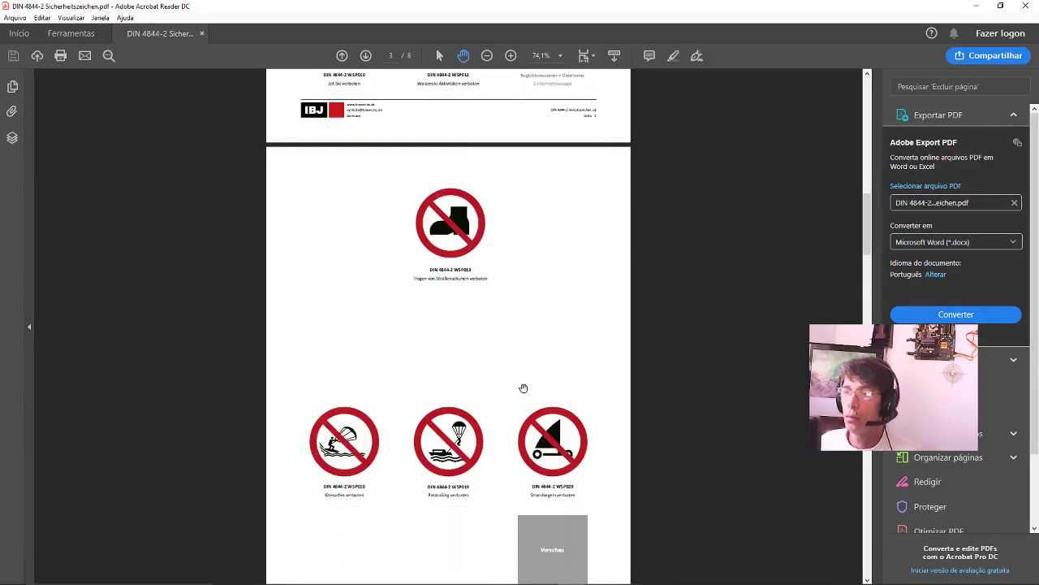
{"action": "scroll", "coordinate": [468, 402], "scroll_direction": "down", "scroll_amount": 4}
{"action": "scroll", "coordinate": [468, 402], "scroll_direction": "down", "scroll_amount": 6}
{"action": "scroll", "coordinate": [479, 398], "scroll_direction": "down", "scroll_amount": 5}
{"action": "scroll", "coordinate": [484, 396], "scroll_direction": "down", "scroll_amount": 4}
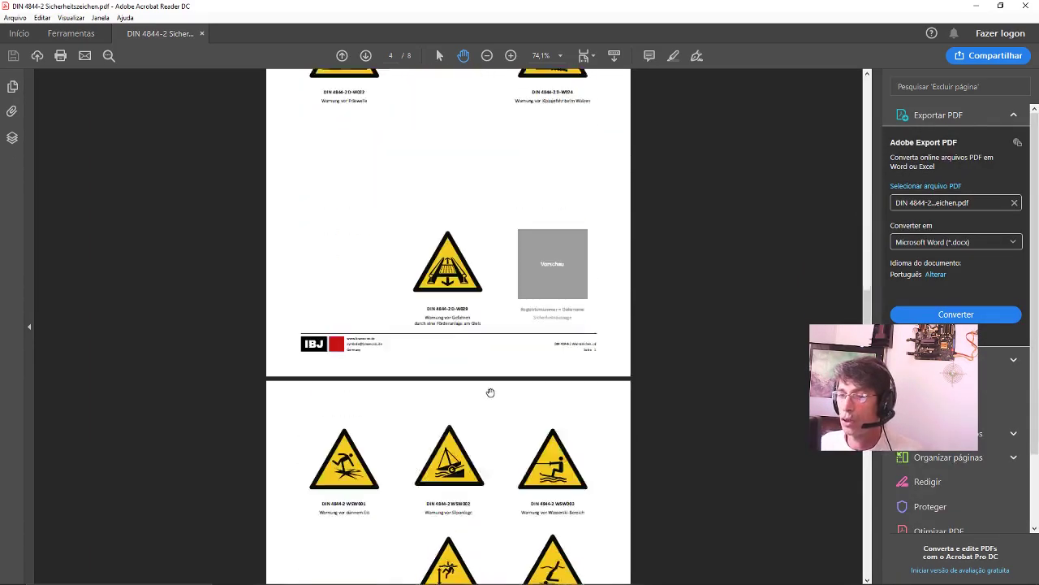
{"action": "scroll", "coordinate": [491, 394], "scroll_direction": "down", "scroll_amount": 8}
{"action": "scroll", "coordinate": [491, 395], "scroll_direction": "down", "scroll_amount": 5}
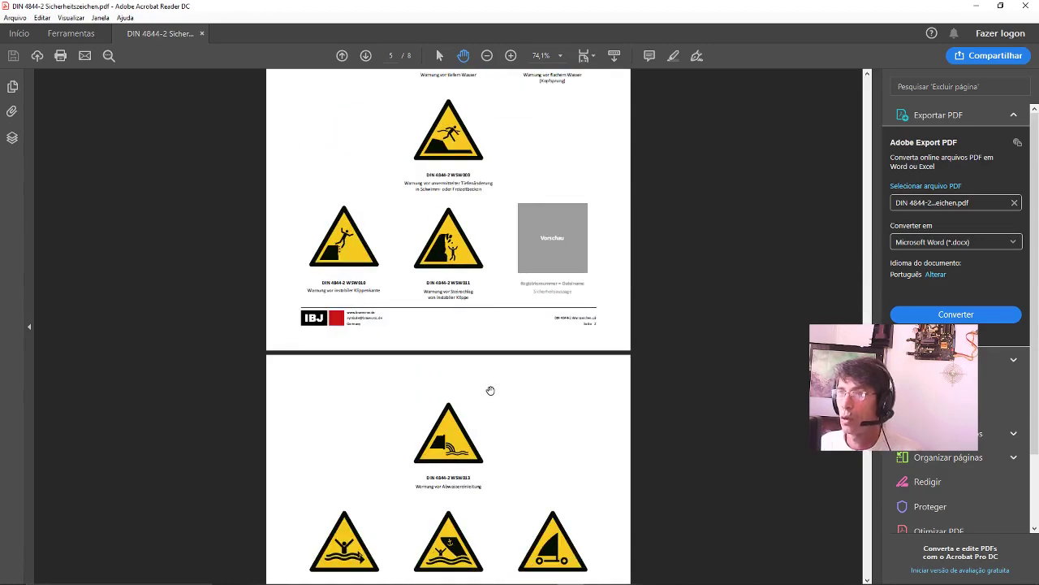
{"action": "left_click", "coordinate": [1027, 6]}
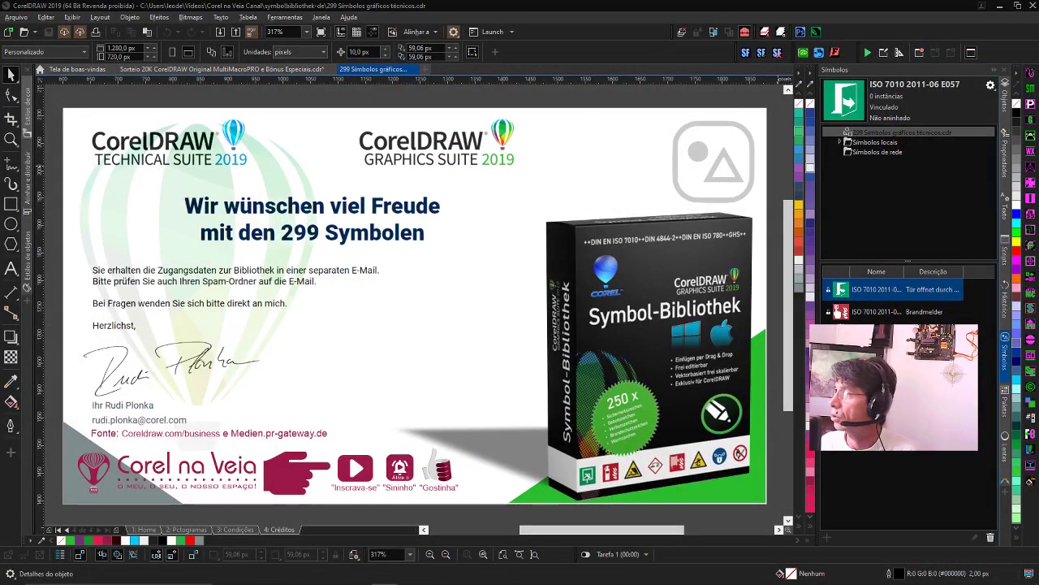
- Maximize Explorer, look inside the Gebotszeichen folder, then open DIN 4844-2 Gebotszeichen.csl in CorelDRAW
{"action": "left_click_drag", "start_coordinate": [456, 251], "coordinate": [425, 130]}
{"action": "double_click", "coordinate": [455, 11]}
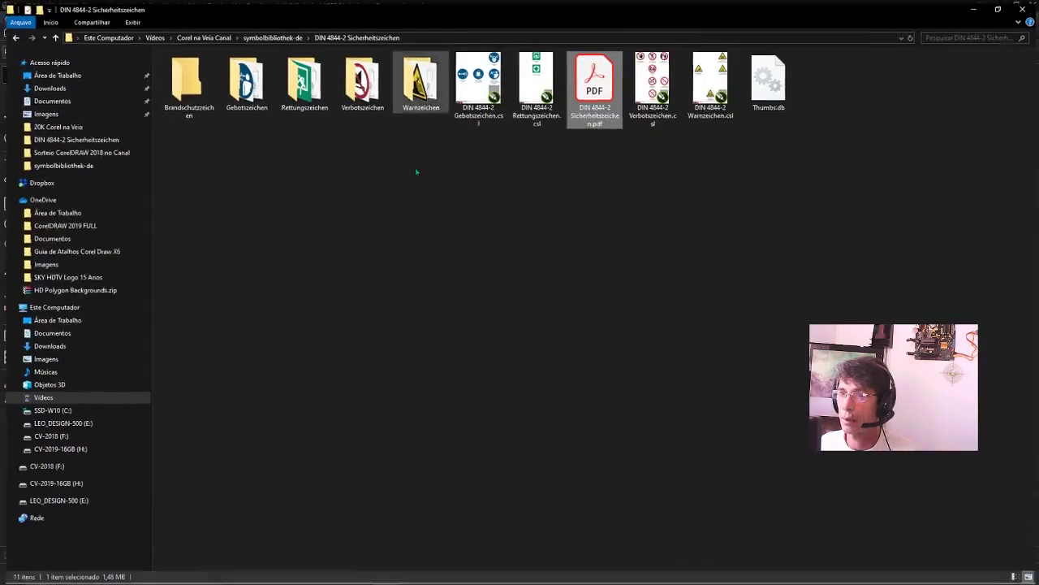
{"action": "double_click", "coordinate": [241, 86]}
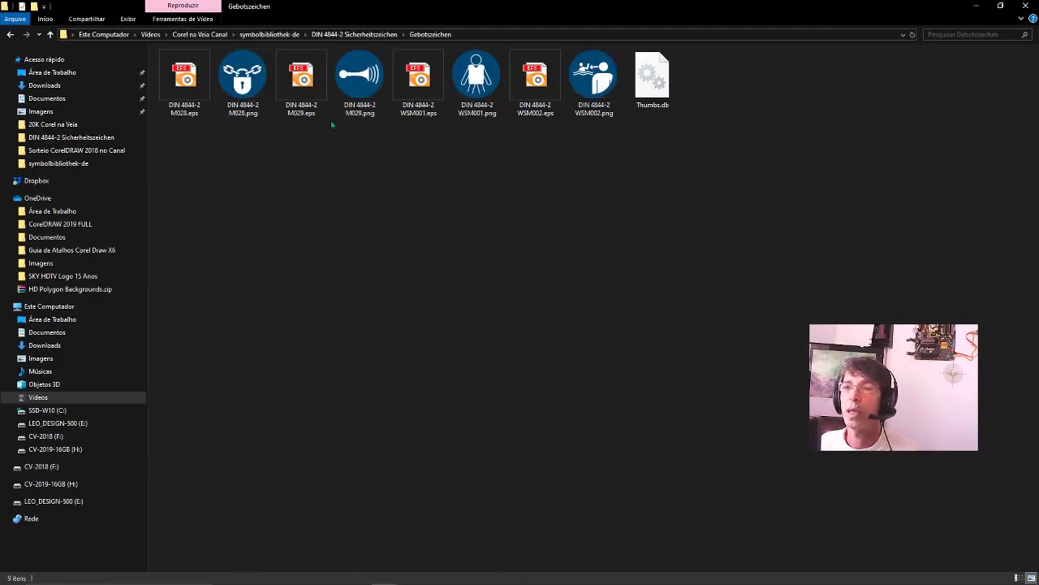
{"action": "left_click", "coordinate": [10, 34]}
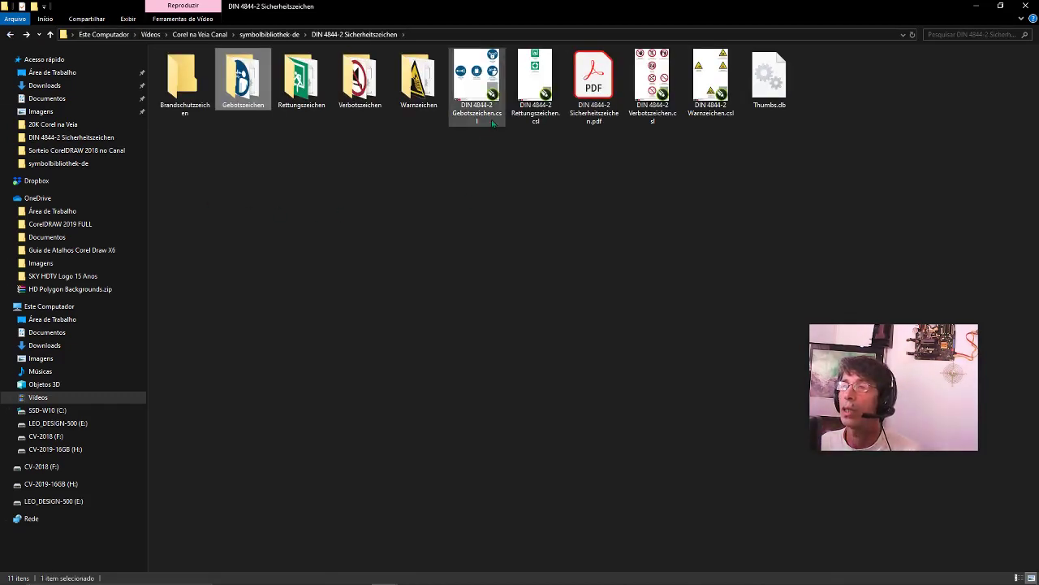
{"action": "mouse_move", "coordinate": [477, 86]}
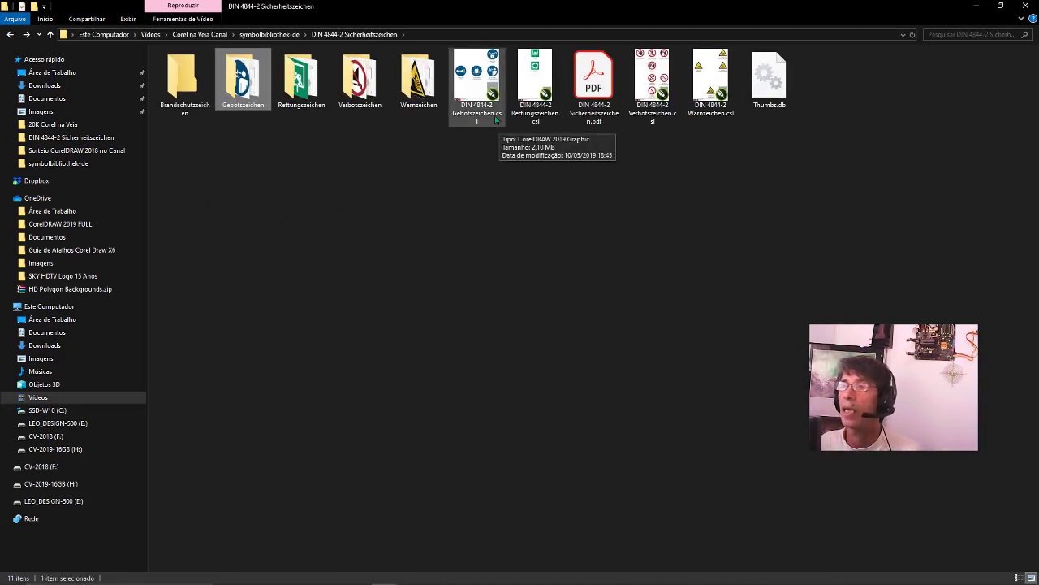
{"action": "double_click", "coordinate": [476, 88]}
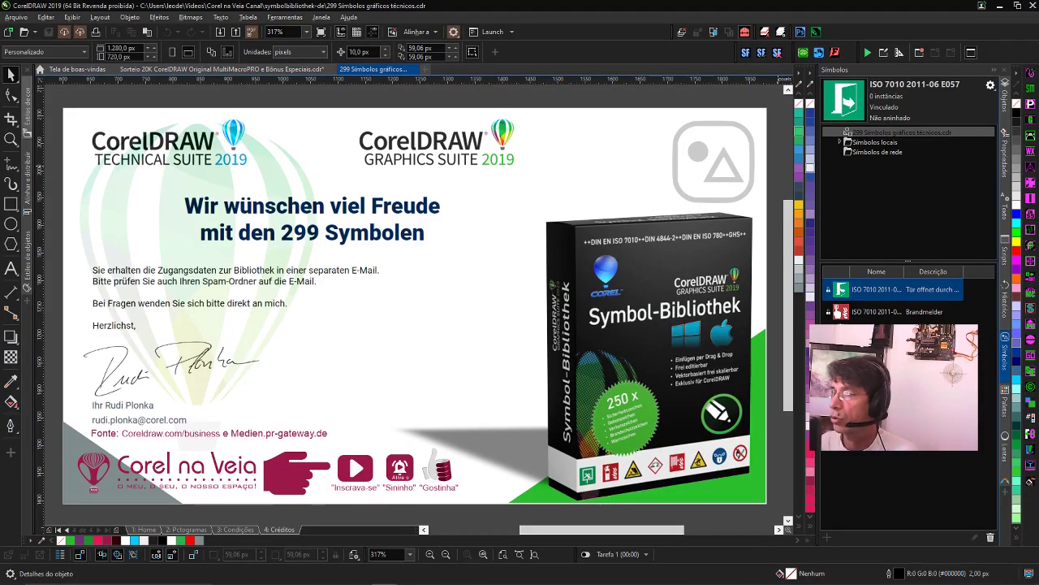
- Accept the missing-font substitutions, then close the Gebotszeichen library document
{"action": "left_click", "coordinate": [637, 421]}
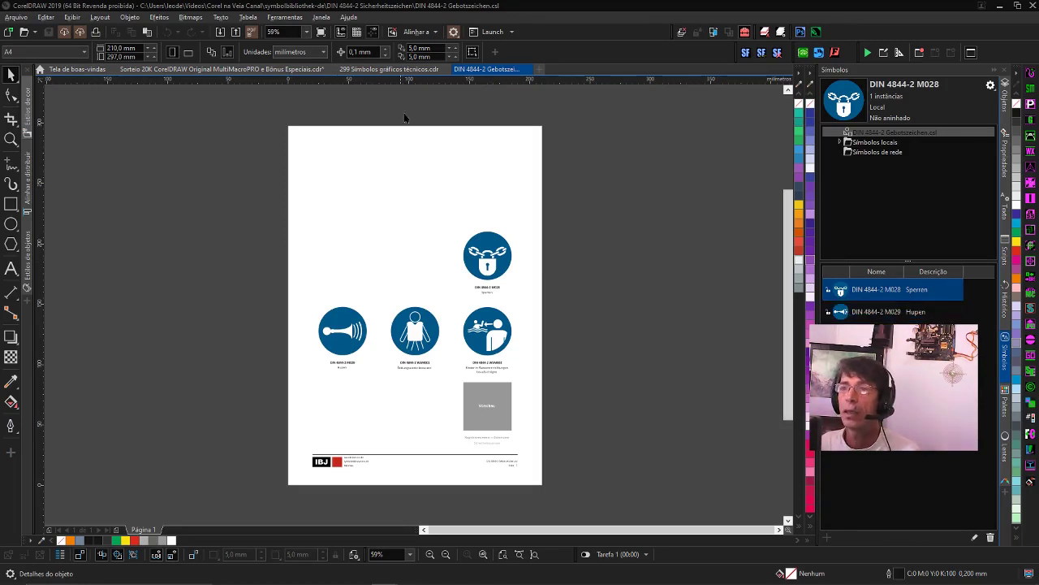
{"action": "left_click", "coordinate": [520, 69]}
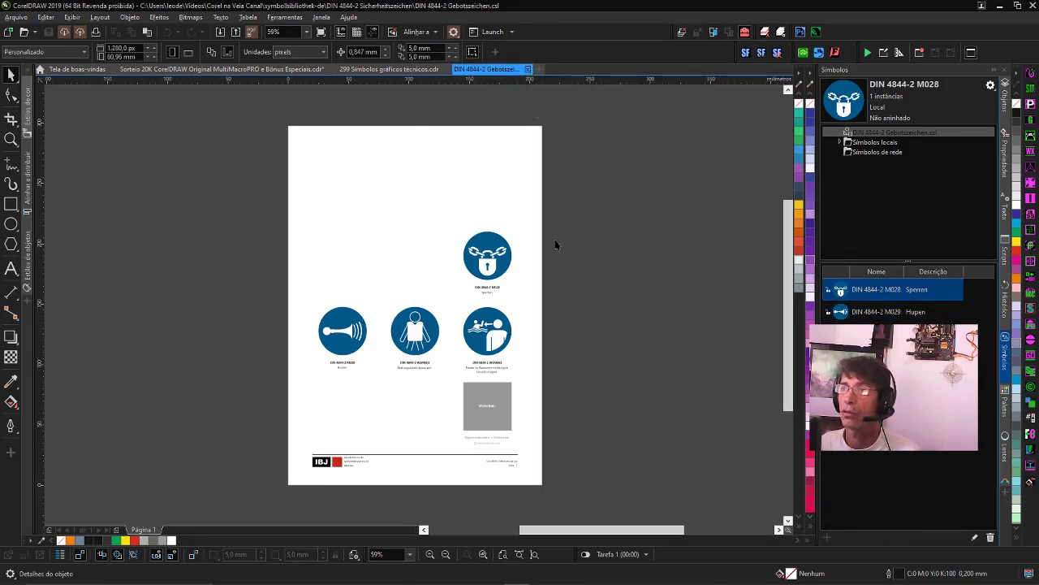
{"action": "left_click", "coordinate": [528, 69]}
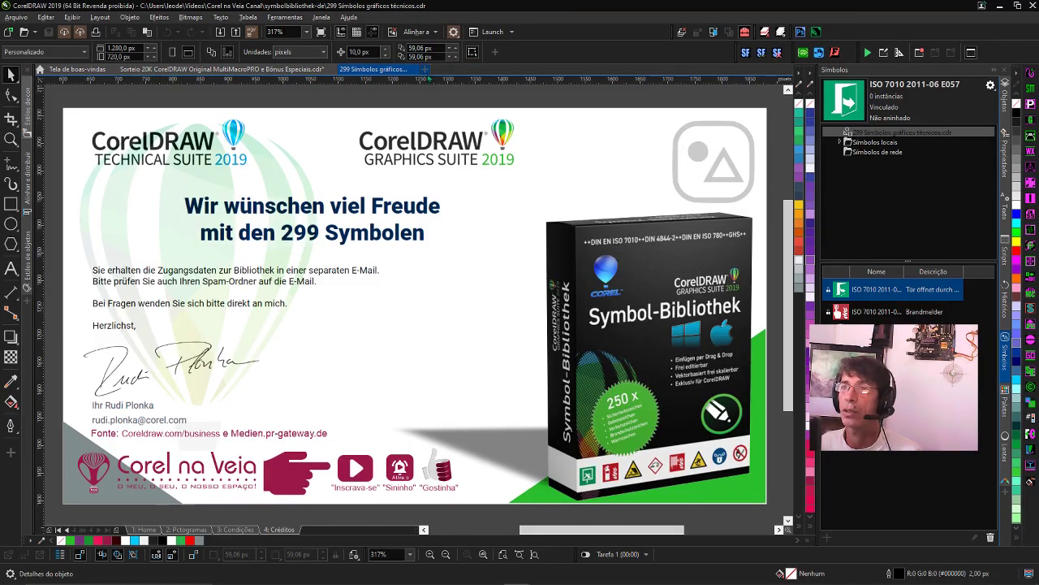
- Create a 1280 × 720 px document and load ISO 7010 Brandschutzzeichen.csl in the Symbols docker
{"action": "key", "text": "ctrl+n"}
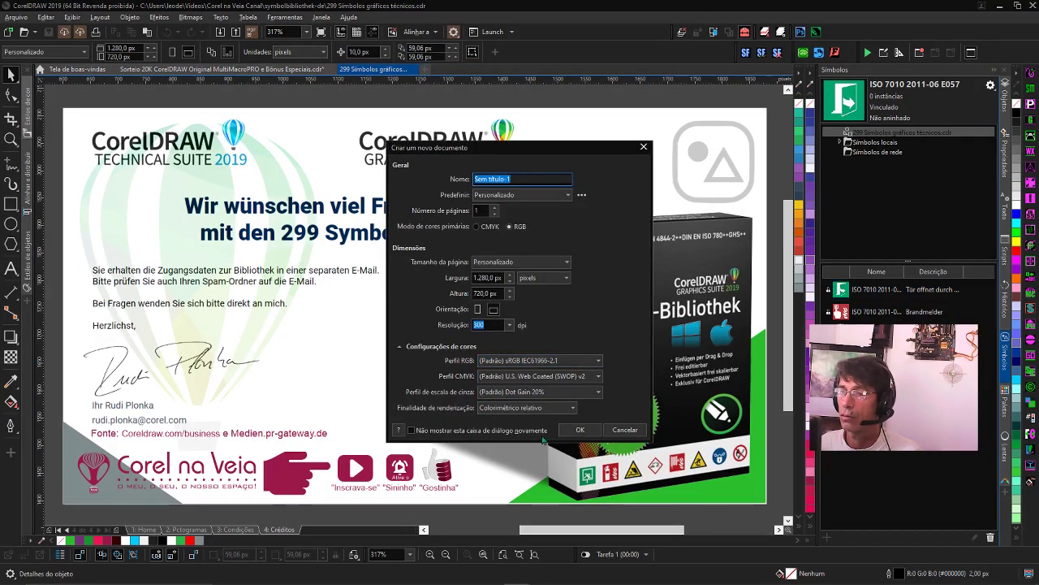
{"action": "left_click", "coordinate": [577, 431]}
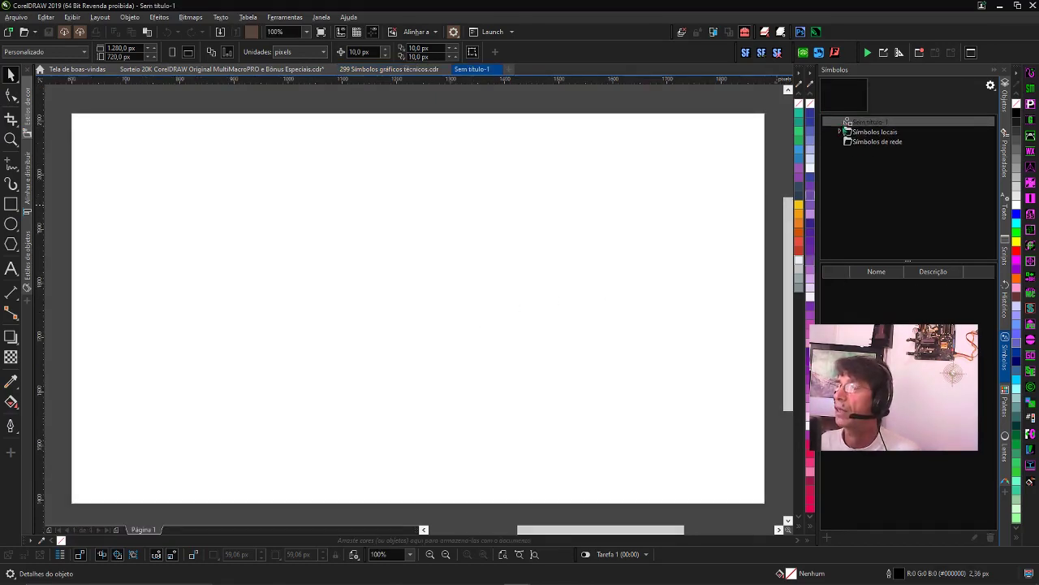
{"action": "left_click", "coordinate": [841, 131]}
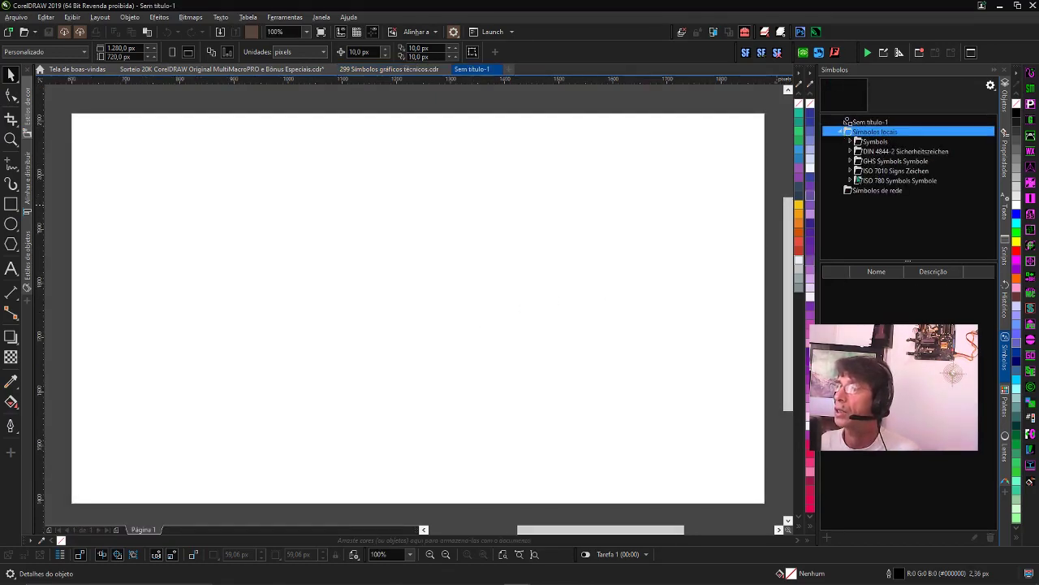
{"action": "left_click", "coordinate": [851, 171]}
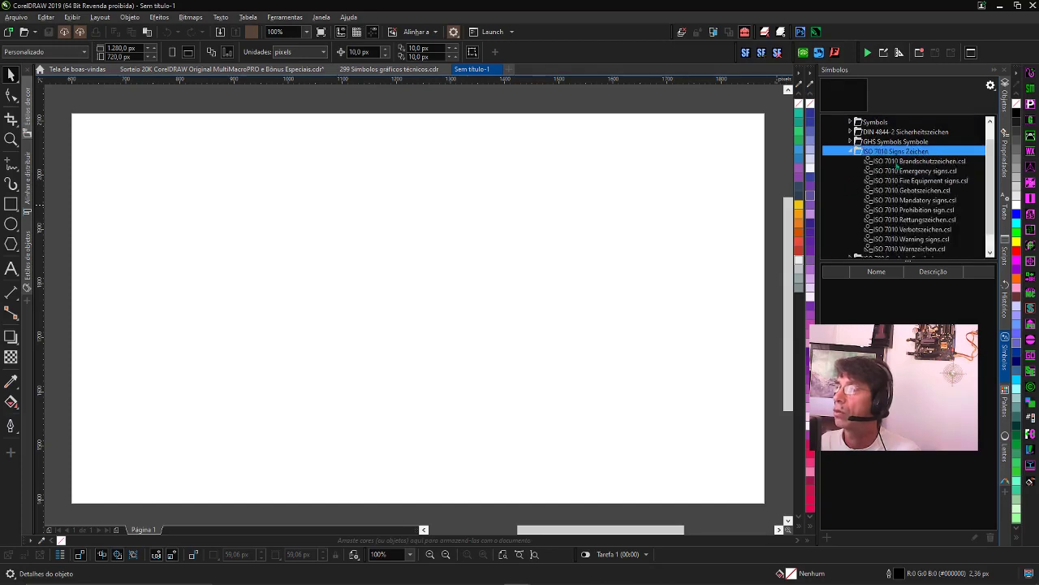
{"action": "left_click", "coordinate": [902, 162]}
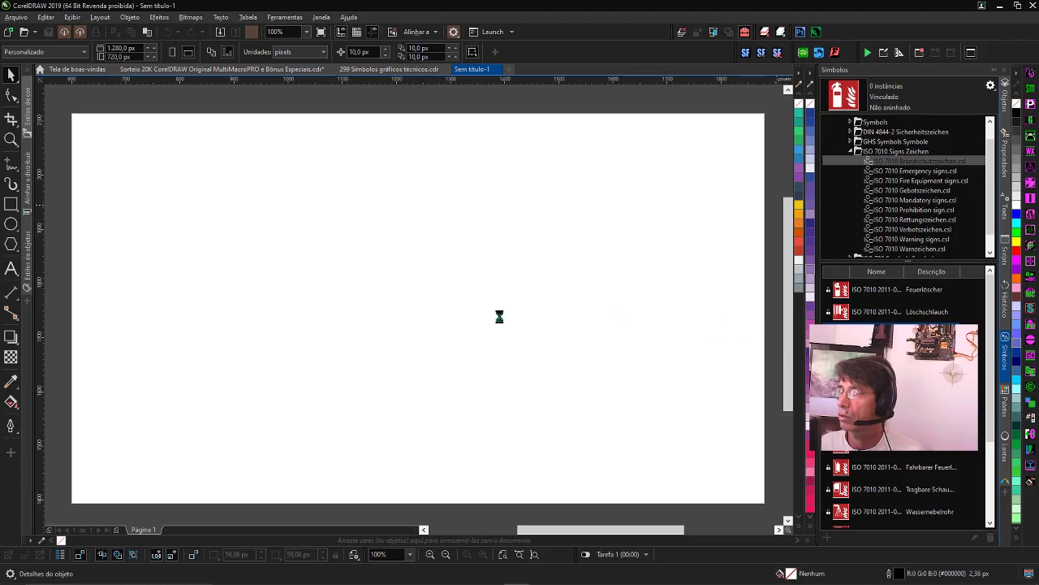
- Shrink the placed Feuerleiter fire-ladder sign, move it down-right, and recolour it pure red
{"action": "scroll", "coordinate": [432, 317], "scroll_direction": "down", "scroll_amount": 1}
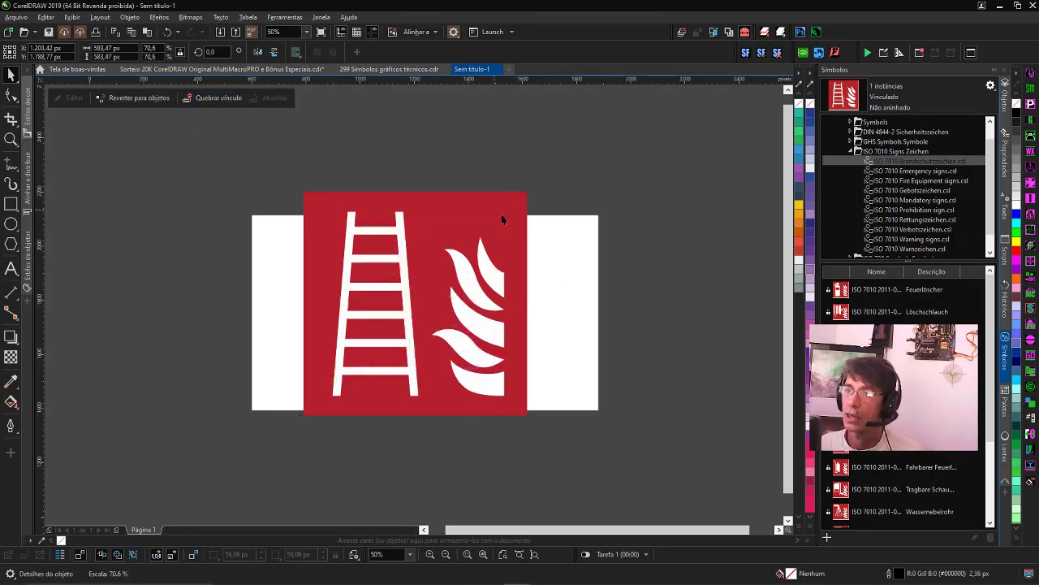
{"action": "left_click_drag", "start_coordinate": [532, 187], "coordinate": [497, 221]}
{"action": "left_click_drag", "start_coordinate": [439, 261], "coordinate": [474, 282]}
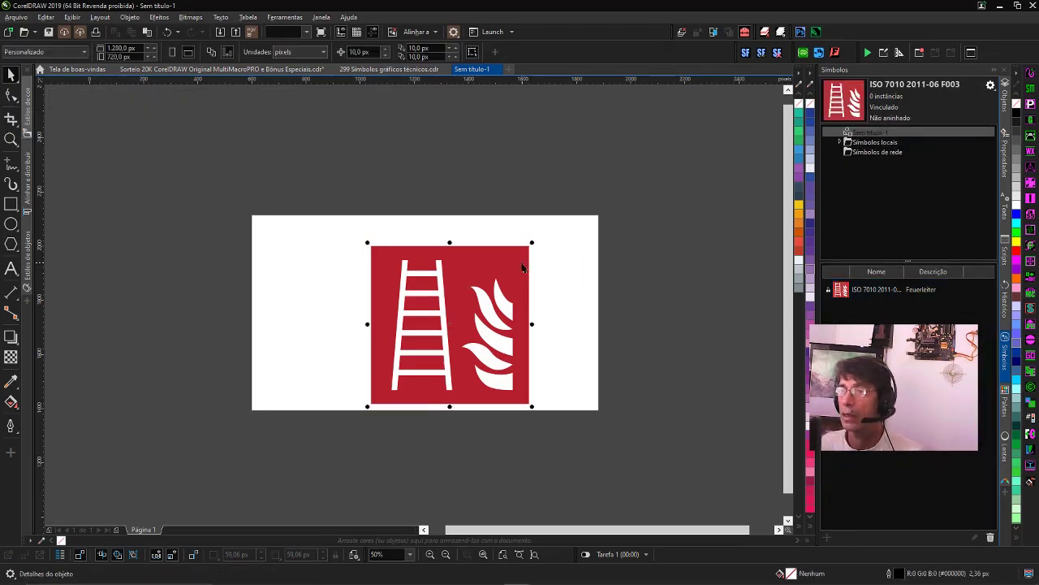
{"action": "left_click", "coordinate": [799, 252]}
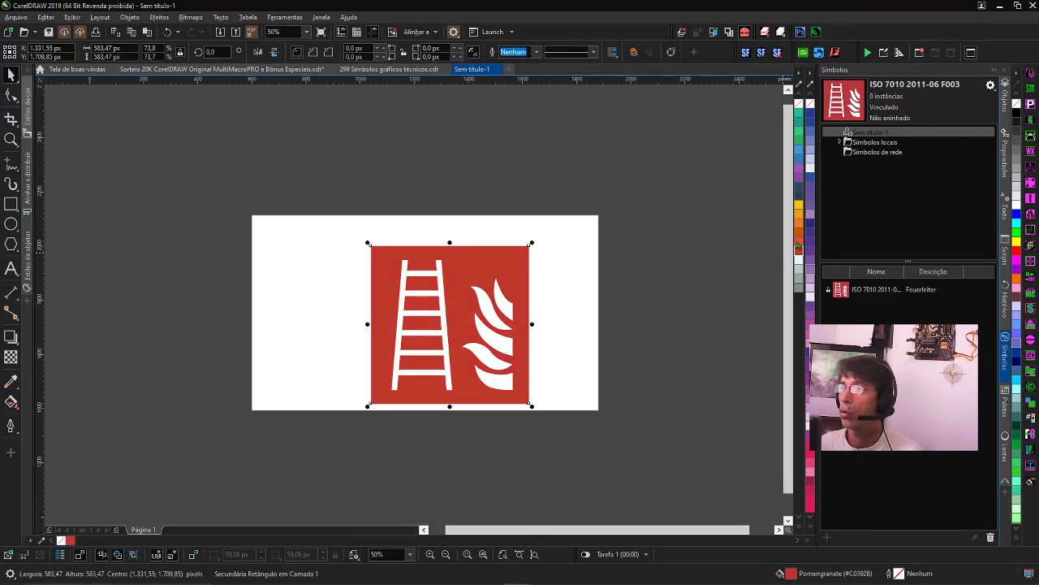
{"action": "left_click", "coordinate": [1016, 252]}
{"action": "left_click", "coordinate": [577, 319]}
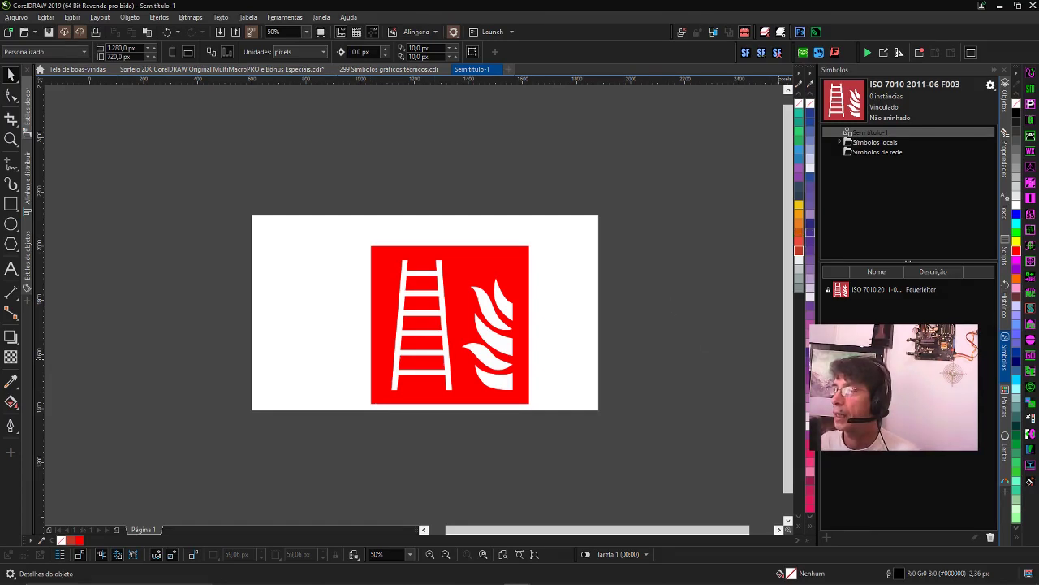
- Select the Feuerleiter symbol in the library list and cancel closing the new document
{"action": "left_click", "coordinate": [839, 298]}
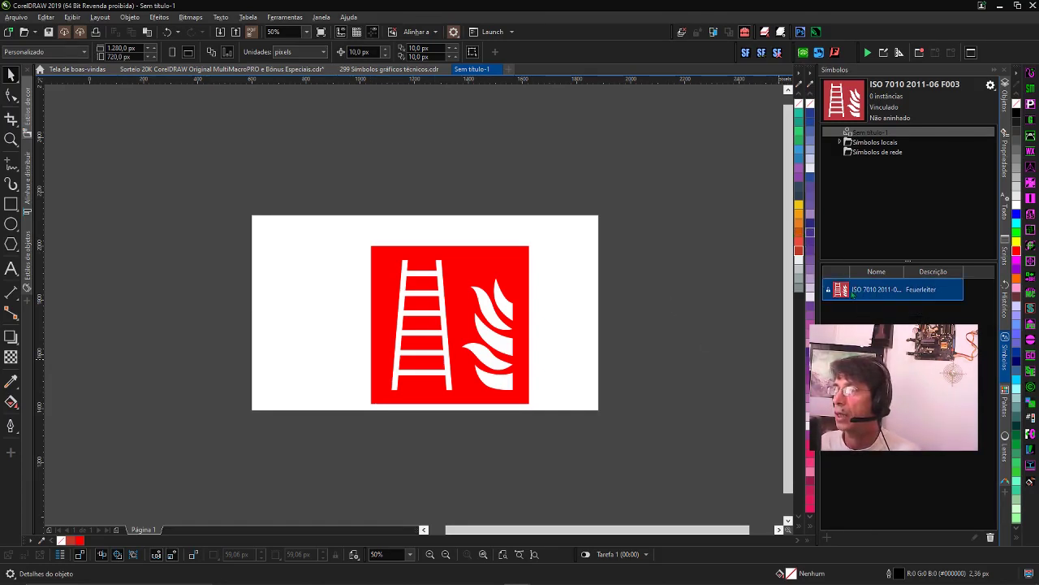
{"action": "left_click", "coordinate": [500, 69]}
{"action": "left_click", "coordinate": [560, 324]}
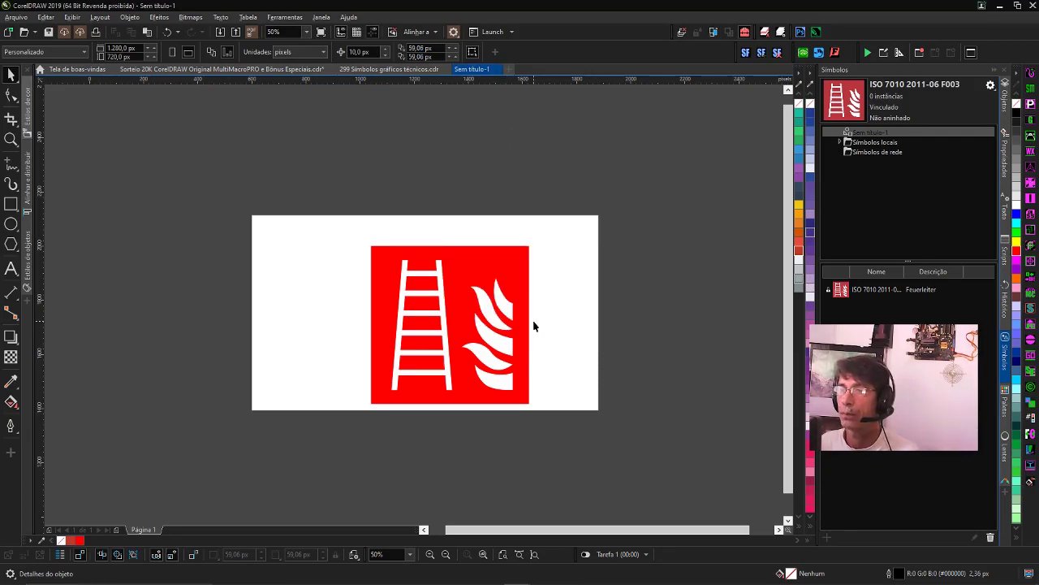
{"action": "key", "text": "alt+Tab"}
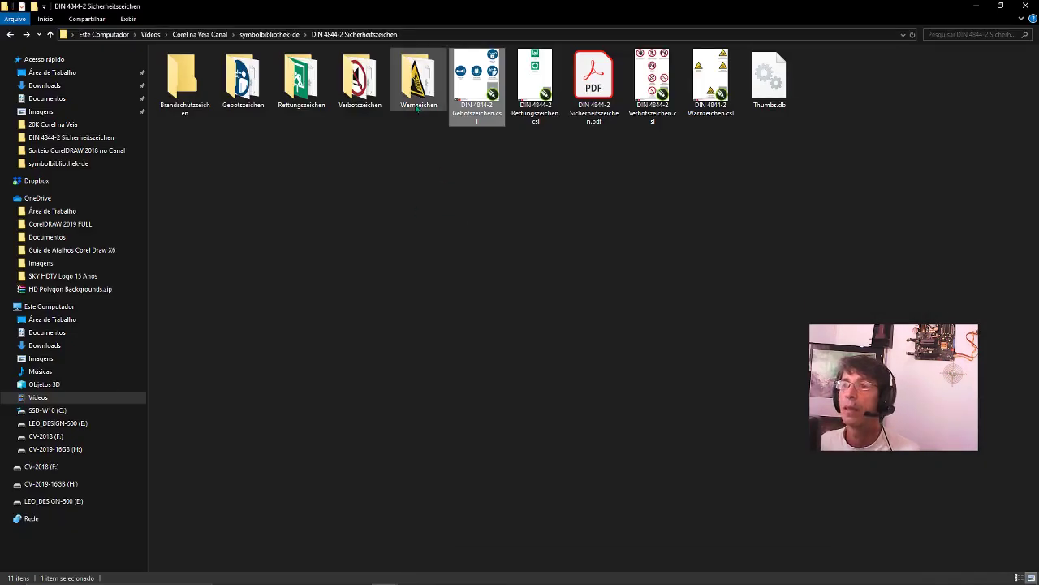
- Open DIN 4844-2 Verbotszeichen.csl from Explorer and accept CorelDRAW's font substitutions
{"action": "double_click", "coordinate": [652, 84]}
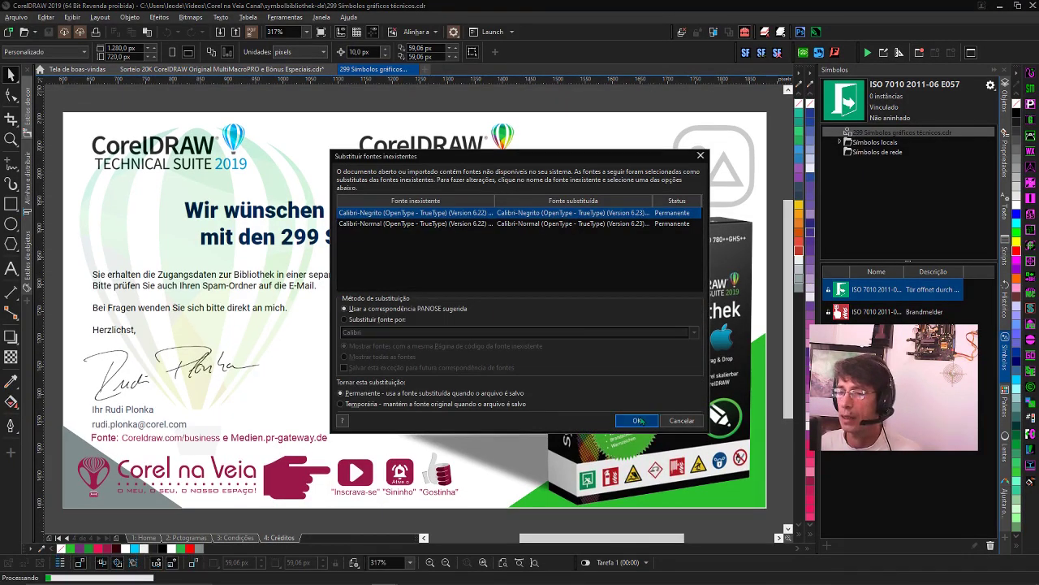
{"action": "left_click", "coordinate": [639, 420]}
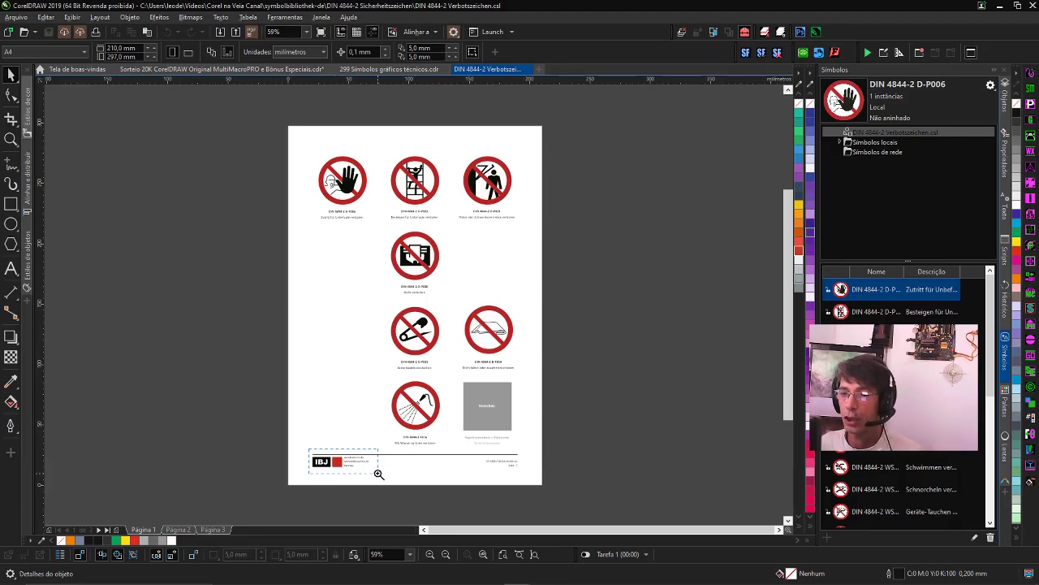
- Zoom in on the IBJ logo footer, zoom back out, then go to the library's page 3
{"action": "left_click_drag", "start_coordinate": [308, 448], "coordinate": [377, 474]}
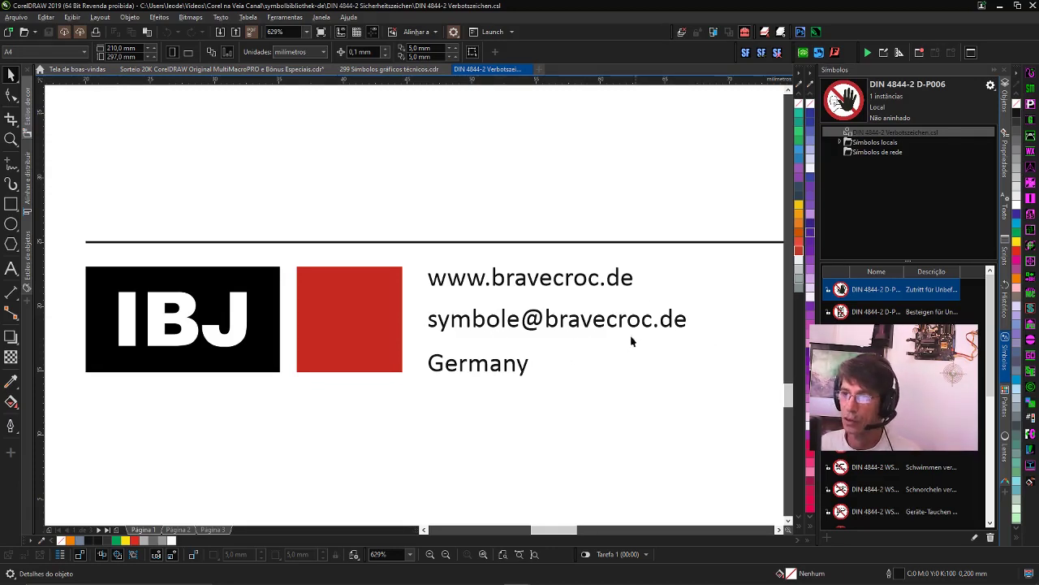
{"action": "key", "text": "shift+F4"}
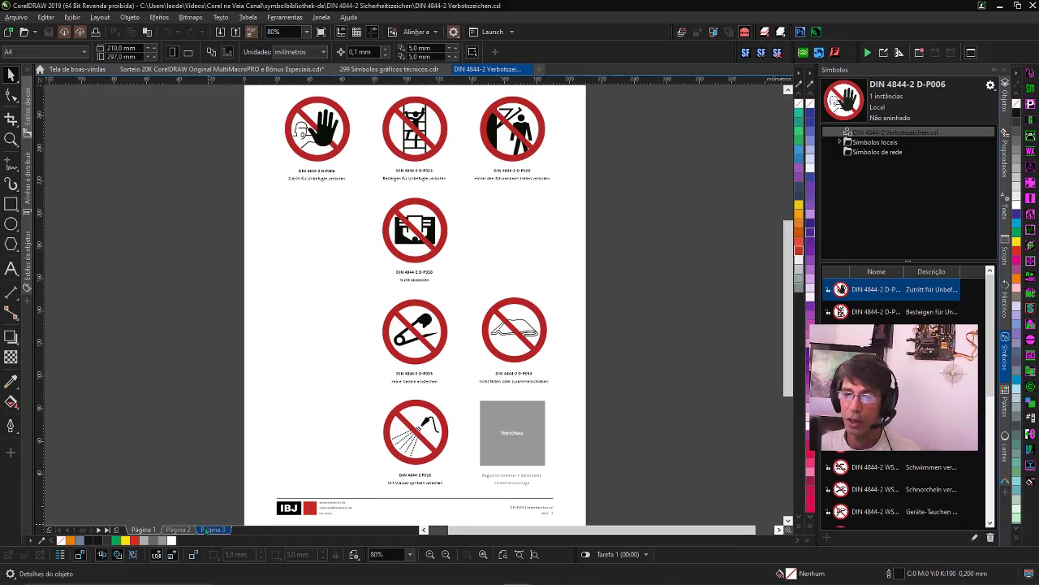
{"action": "left_click", "coordinate": [207, 530]}
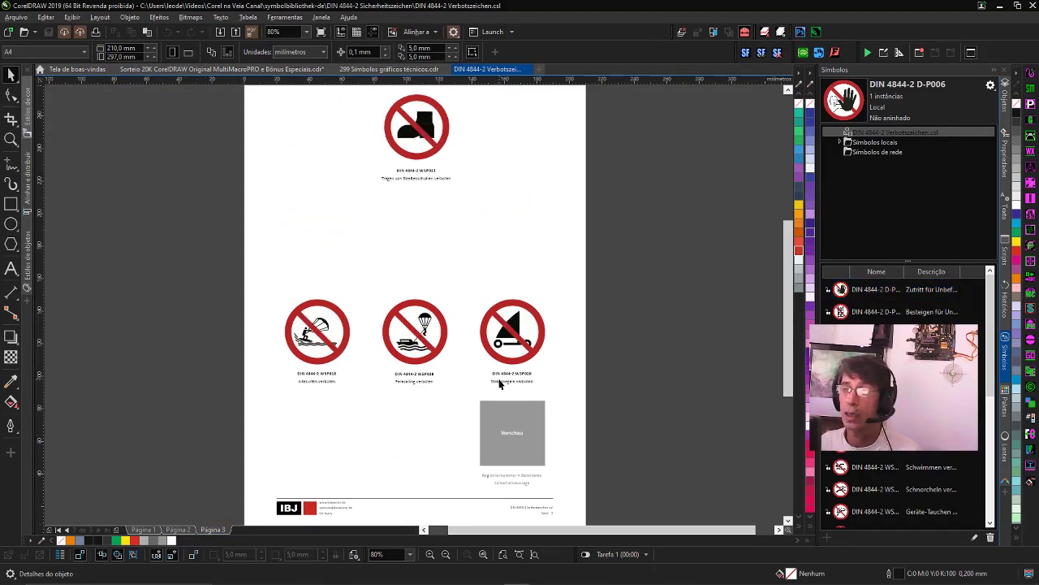
{"action": "key", "text": "alt+Tab"}
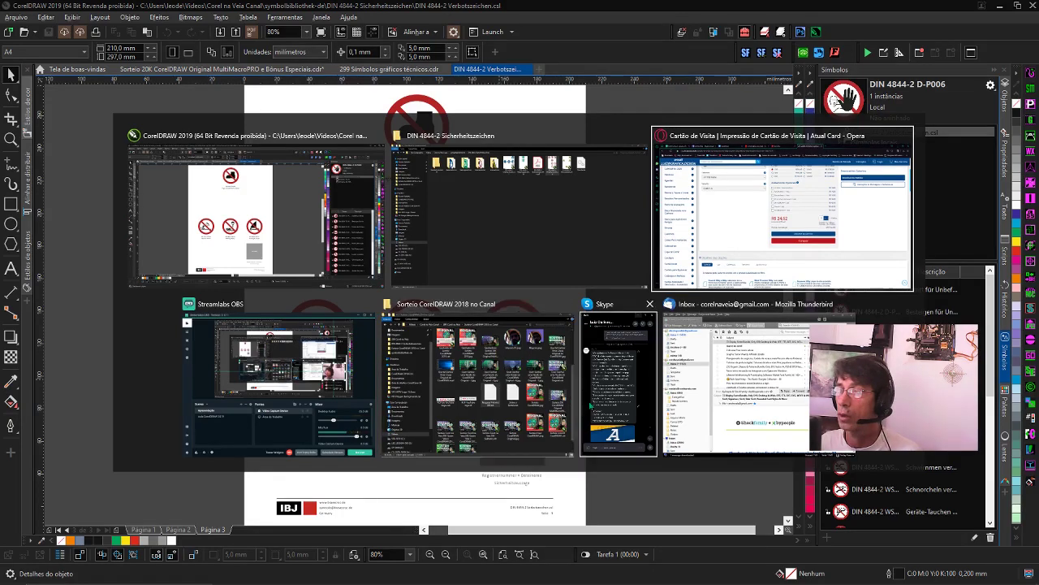
- Go up to the symbolbibliothek-de folder and open the bravecroc.de shortcut in Opera
{"action": "left_click", "coordinate": [525, 222]}
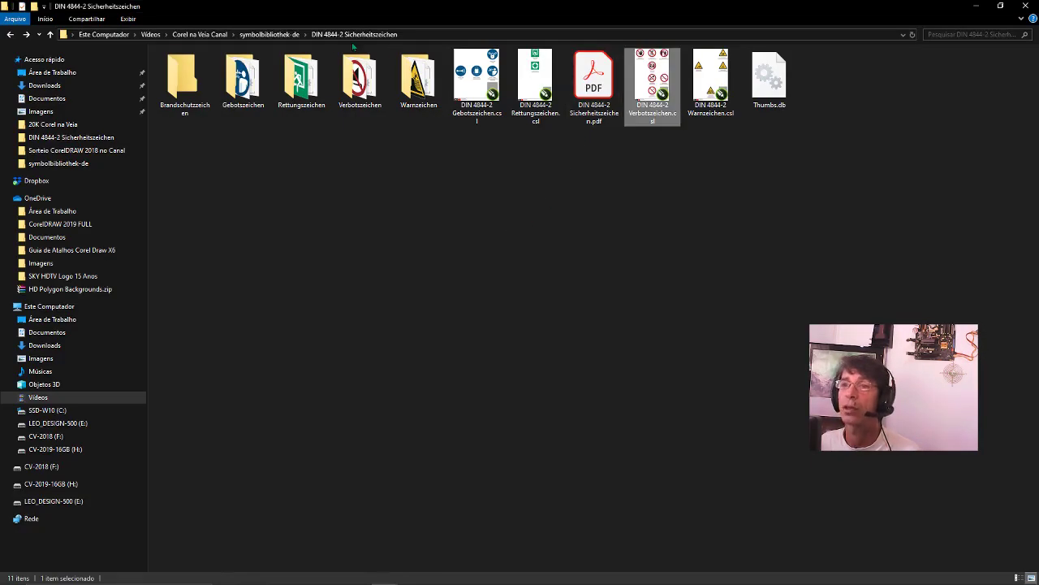
{"action": "left_click", "coordinate": [276, 34]}
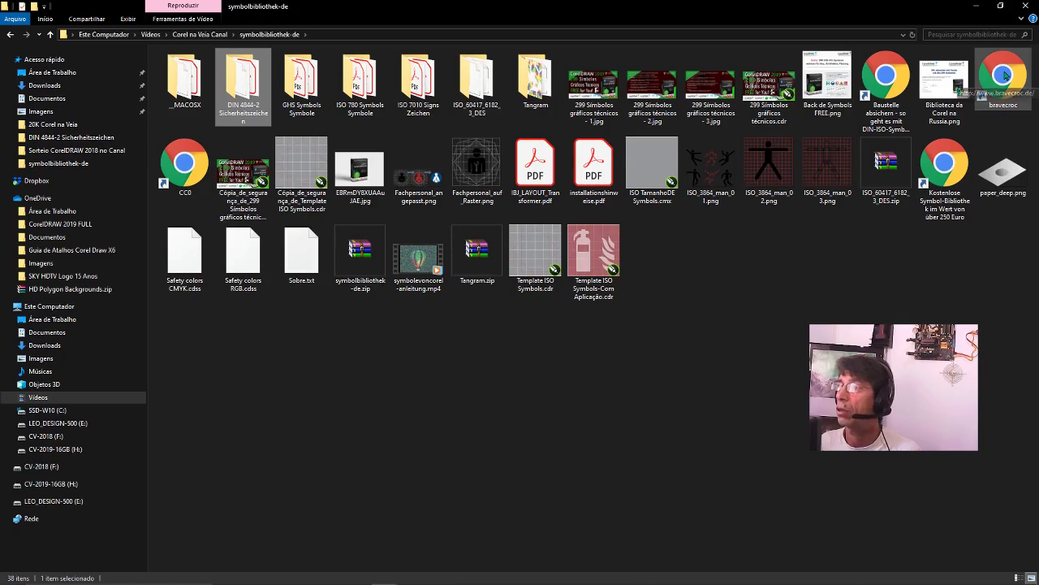
{"action": "left_click_drag", "start_coordinate": [1004, 76], "coordinate": [786, 296]}
{"action": "key", "text": "alt+Tab"}
{"action": "key", "text": "alt+Tab"}
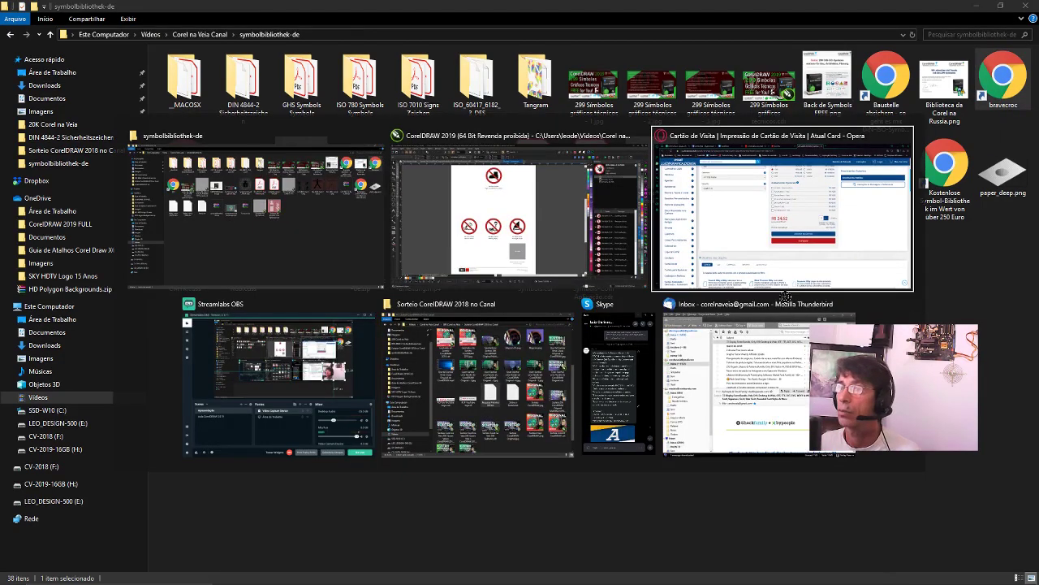
{"action": "left_click_drag", "start_coordinate": [786, 297], "coordinate": [800, 9]}
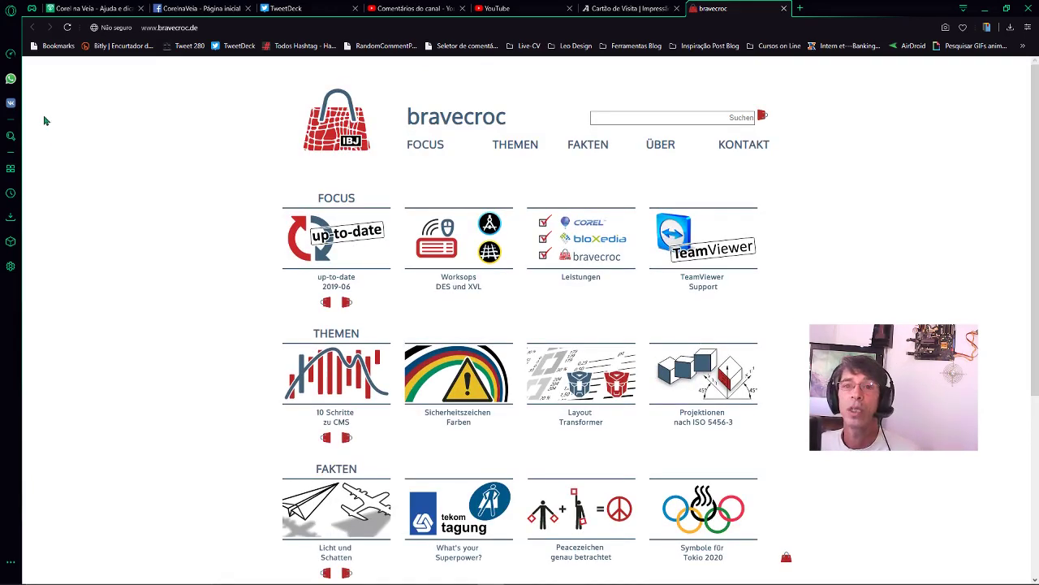
{"action": "left_click", "coordinate": [10, 10]}
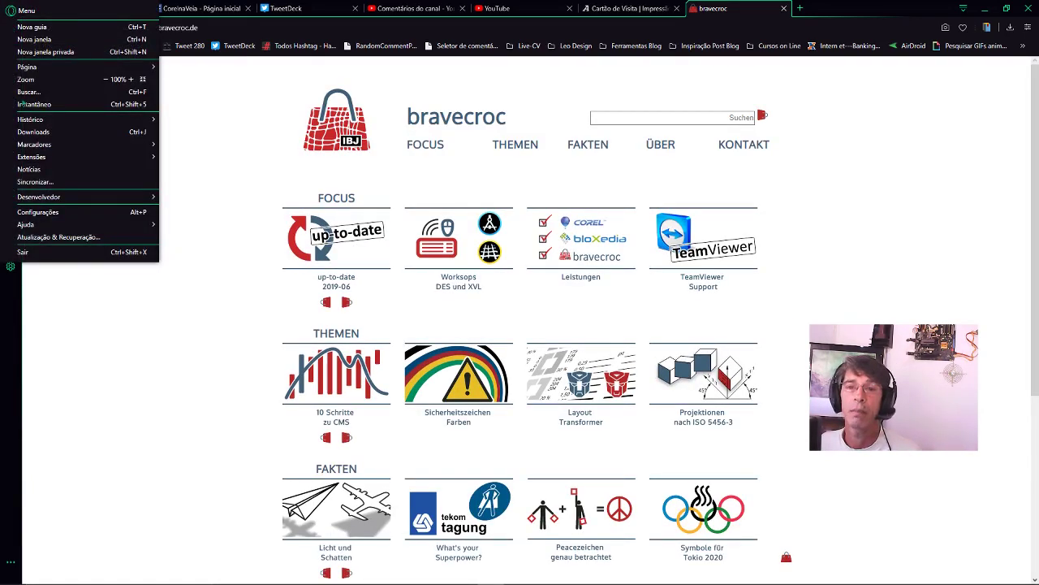
{"action": "mouse_move", "coordinate": [32, 224]}
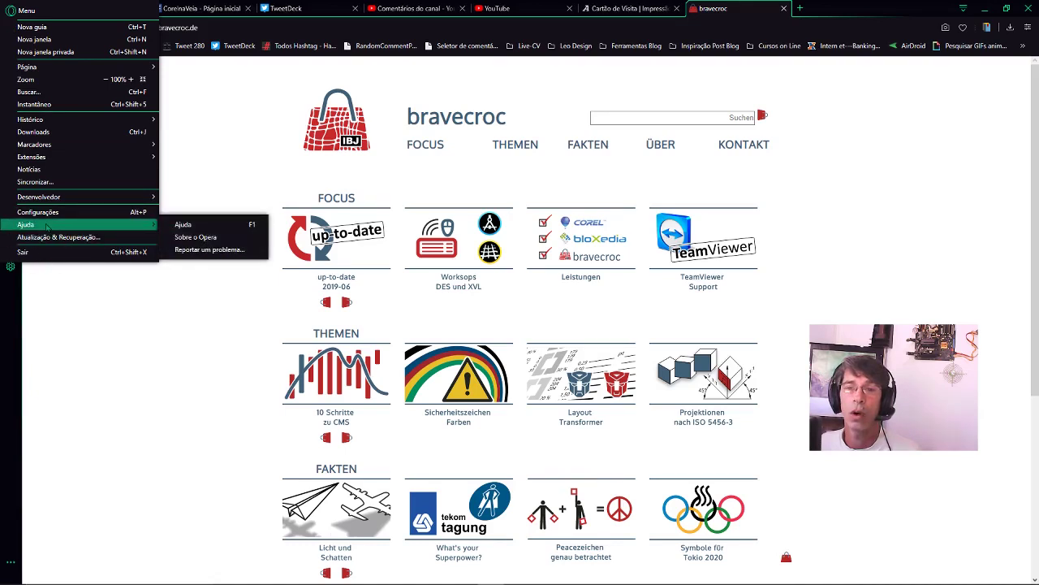
{"action": "left_click", "coordinate": [65, 325]}
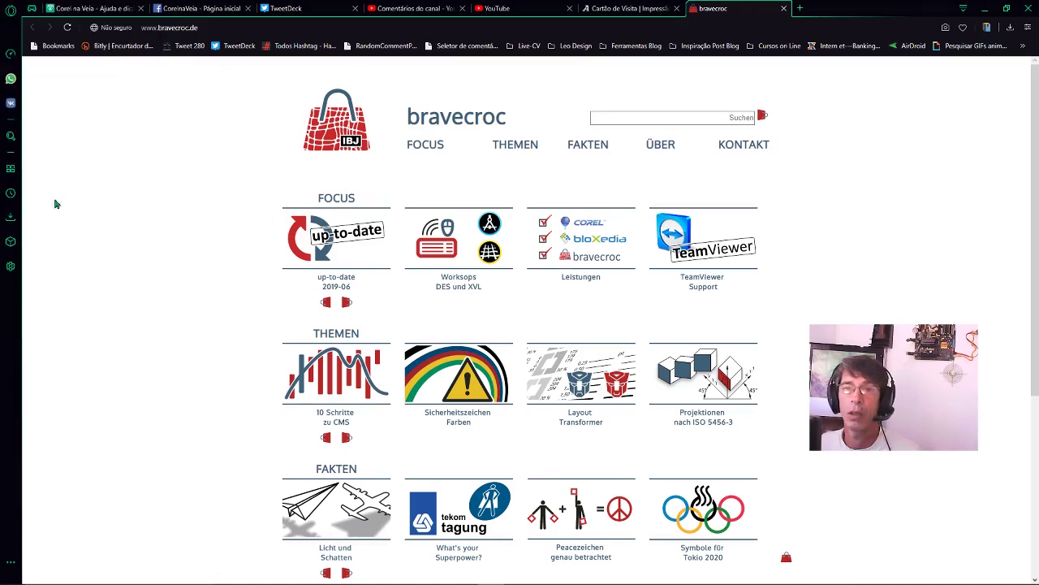
{"action": "left_click", "coordinate": [11, 54]}
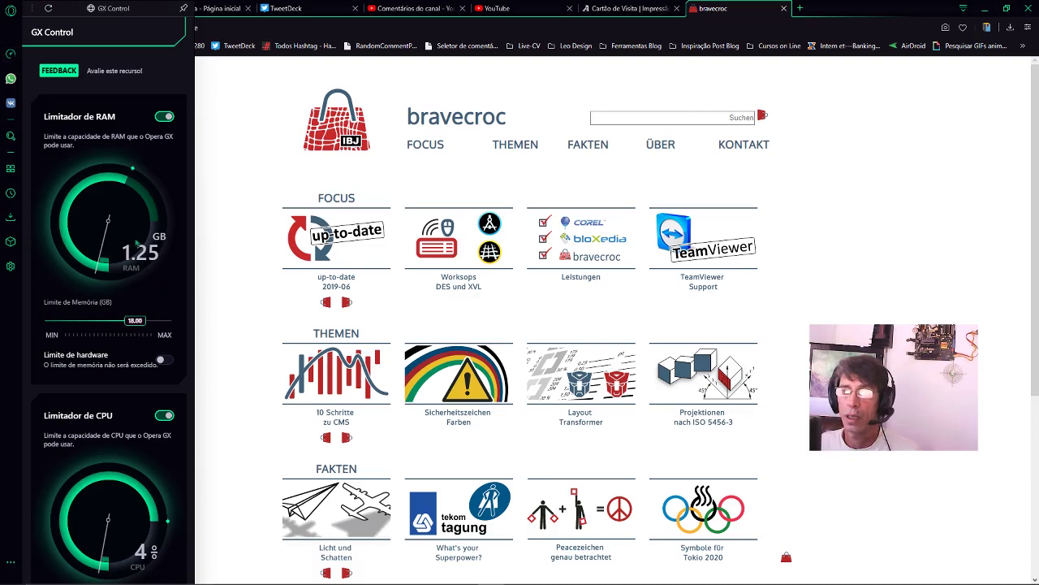
{"action": "scroll", "coordinate": [131, 306], "scroll_direction": "down", "scroll_amount": 1}
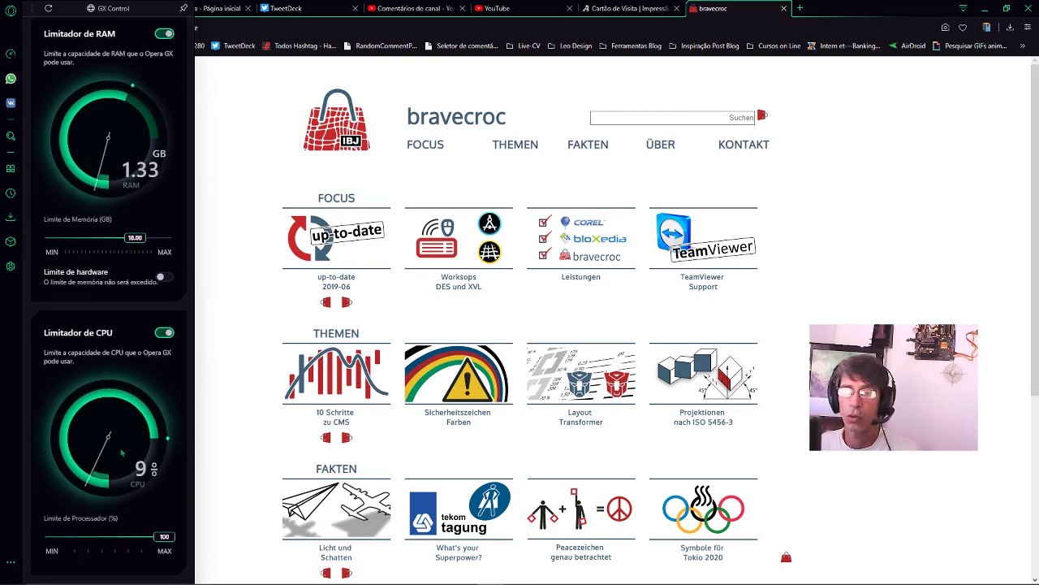
{"action": "scroll", "coordinate": [112, 350], "scroll_direction": "up", "scroll_amount": 1}
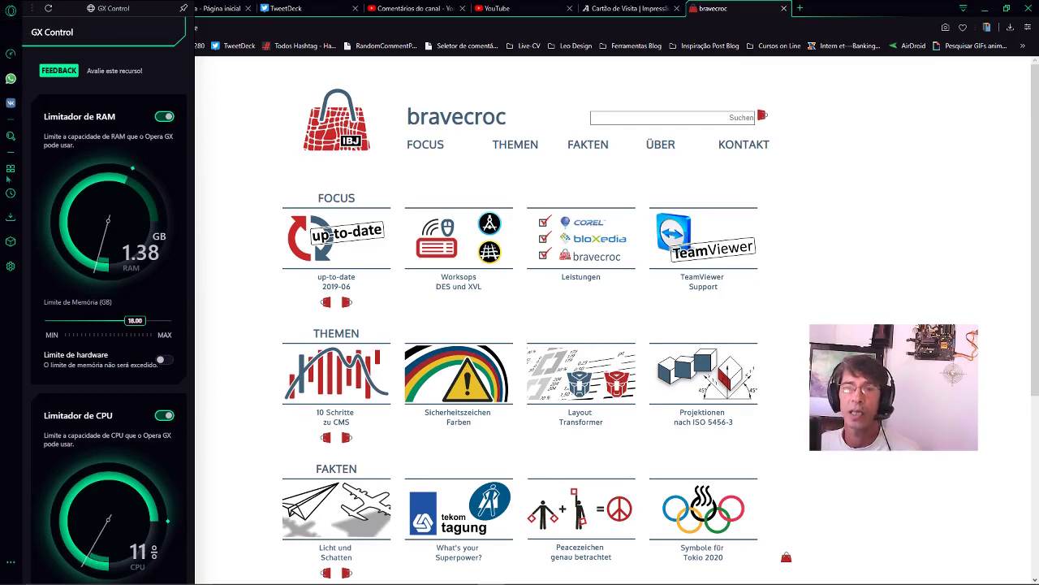
{"action": "left_click", "coordinate": [11, 11]}
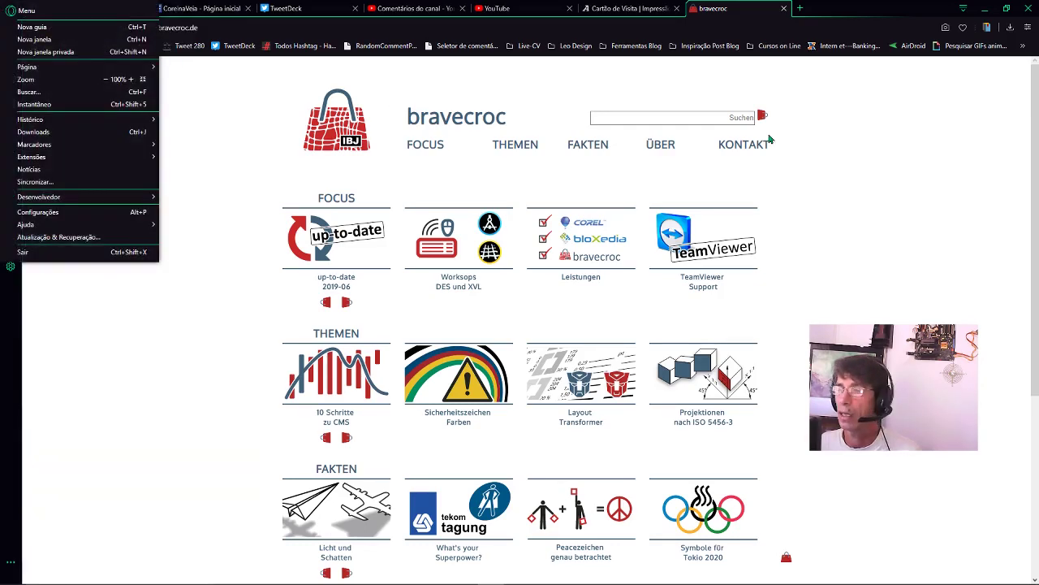
{"action": "left_click", "coordinate": [849, 244]}
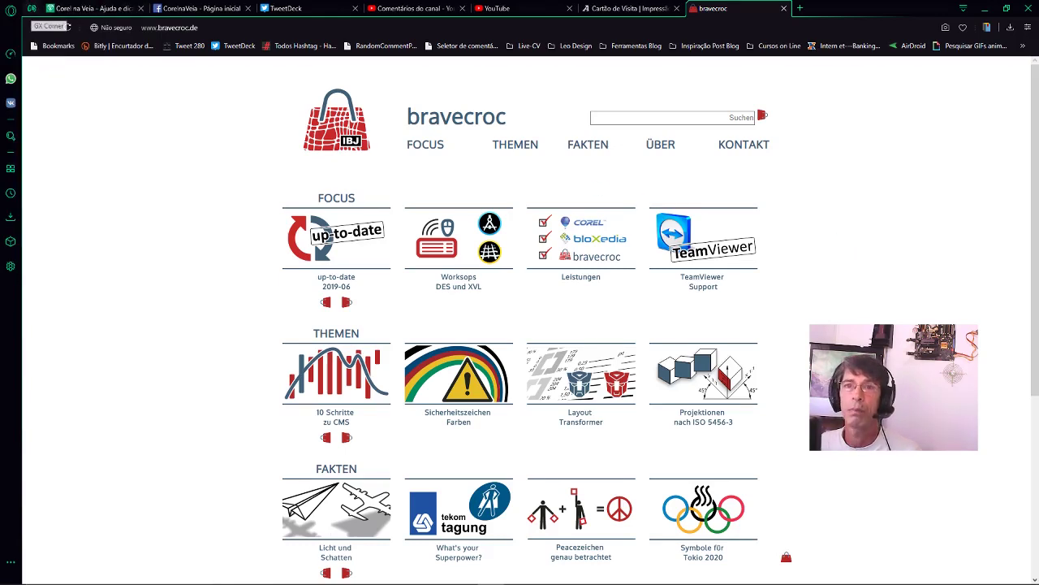
{"action": "left_click", "coordinate": [10, 11]}
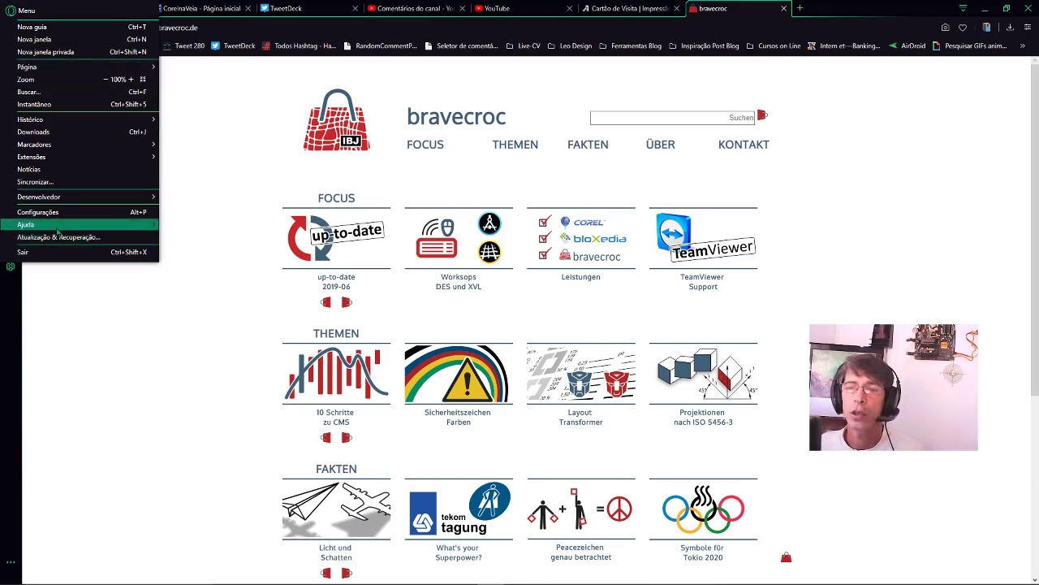
{"action": "mouse_move", "coordinate": [49, 224]}
{"action": "left_click", "coordinate": [215, 237]}
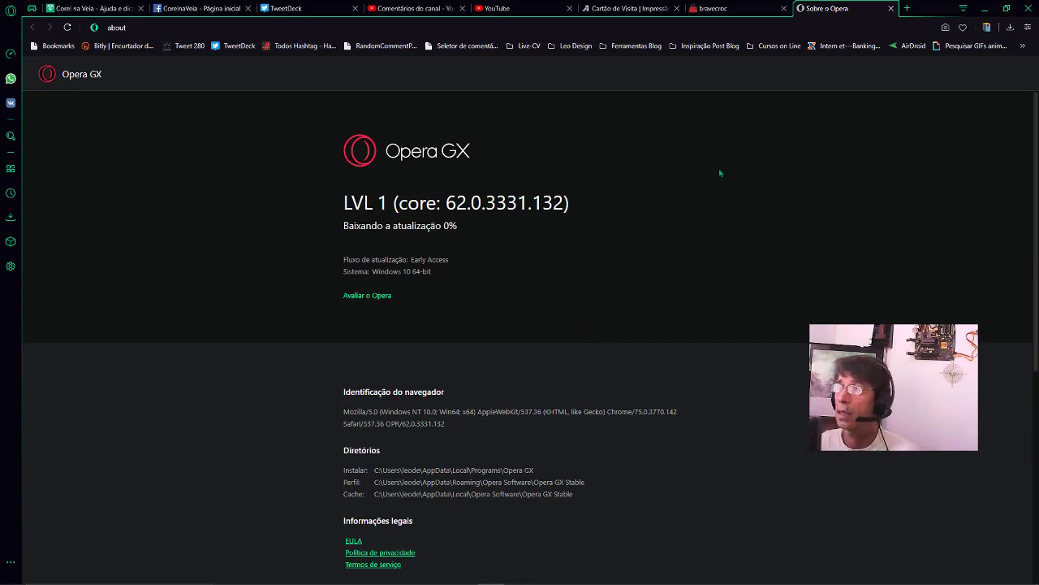
{"action": "left_click", "coordinate": [890, 9]}
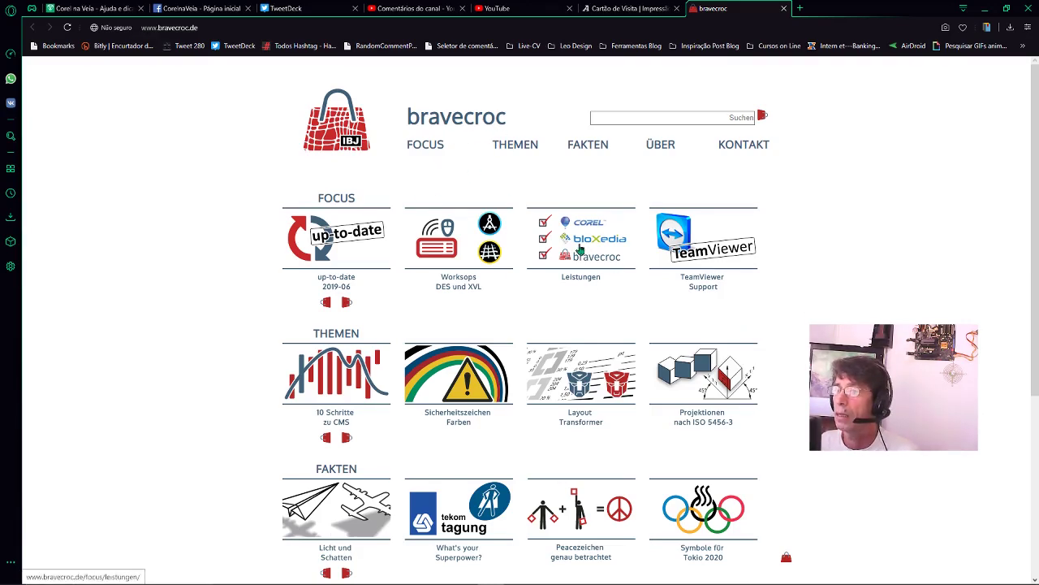
- Scroll through the bravecroc.de topic tiles and back up, then switch windows toward Explorer
{"action": "scroll", "coordinate": [479, 403], "scroll_direction": "down", "scroll_amount": 1}
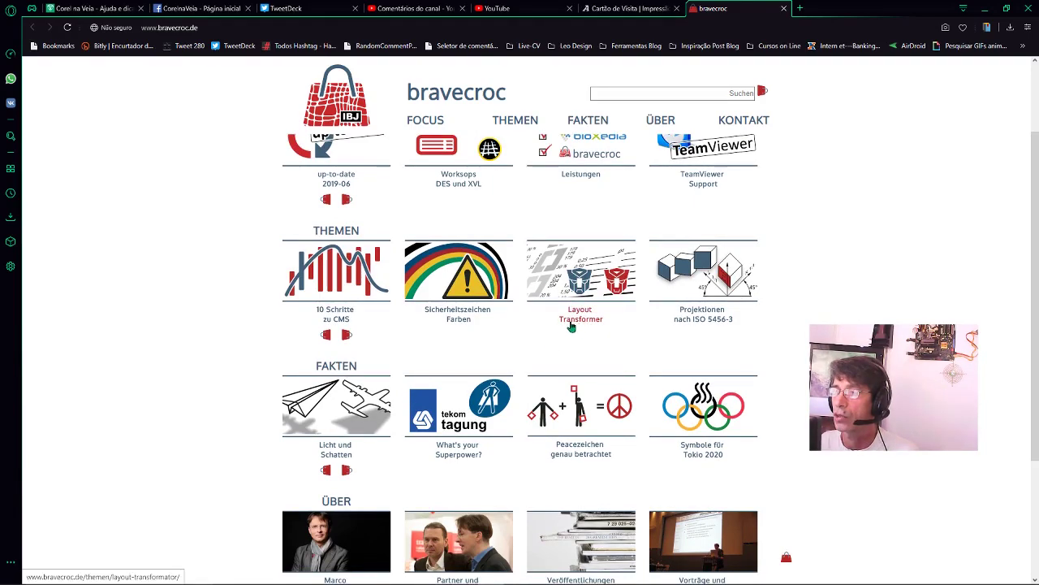
{"action": "scroll", "coordinate": [548, 325], "scroll_direction": "down", "scroll_amount": 1}
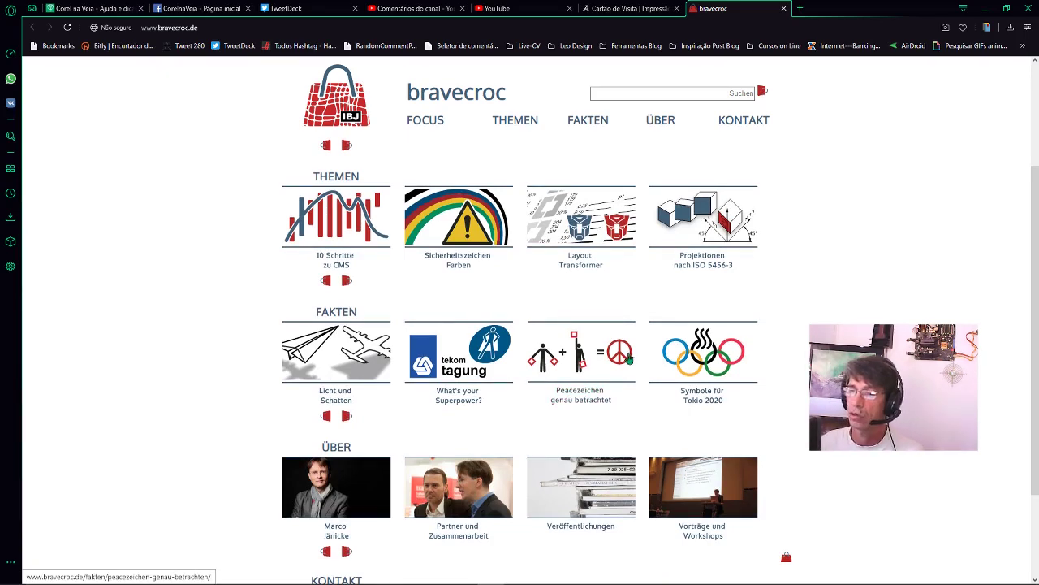
{"action": "scroll", "coordinate": [629, 358], "scroll_direction": "down", "scroll_amount": 1}
{"action": "scroll", "coordinate": [629, 358], "scroll_direction": "up", "scroll_amount": 3}
{"action": "scroll", "coordinate": [520, 365], "scroll_direction": "up", "scroll_amount": 1}
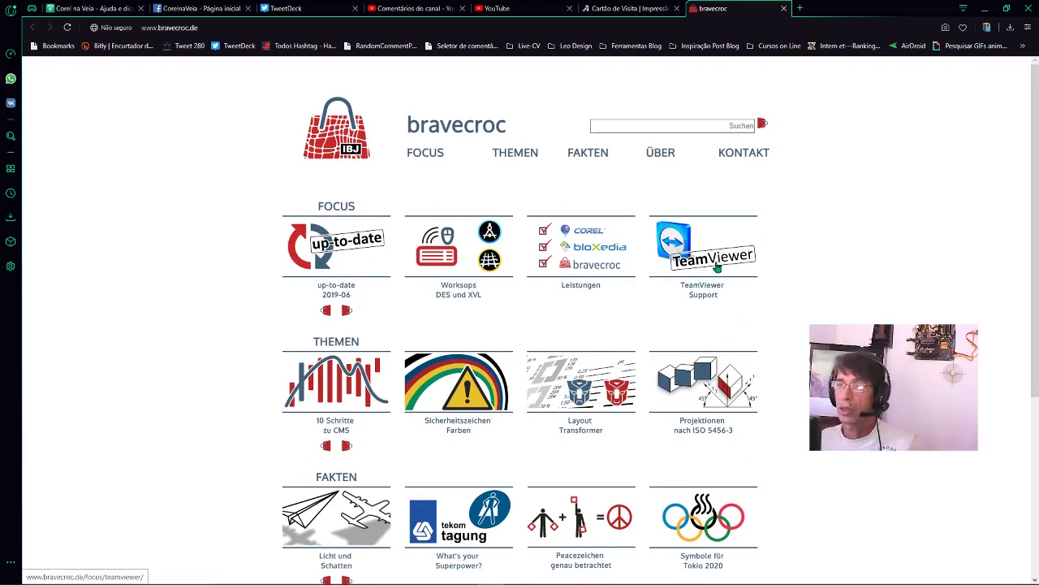
{"action": "key", "text": "alt+Tab"}
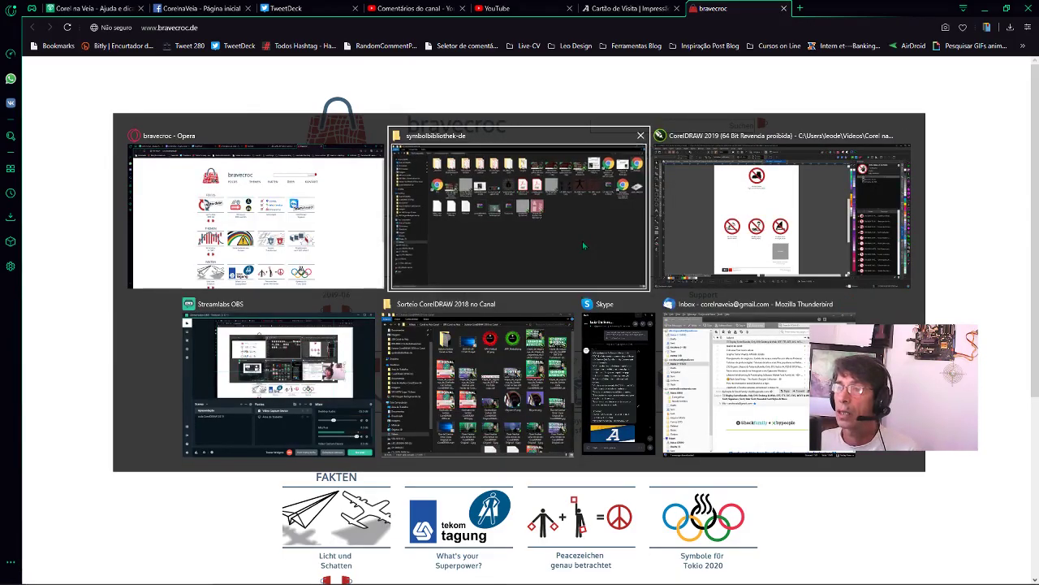
- In the symbolbibliothek-de folder, select the _MACOSX and DIN 4844-2 Sicherheitszeichen folders
{"action": "left_click", "coordinate": [582, 241]}
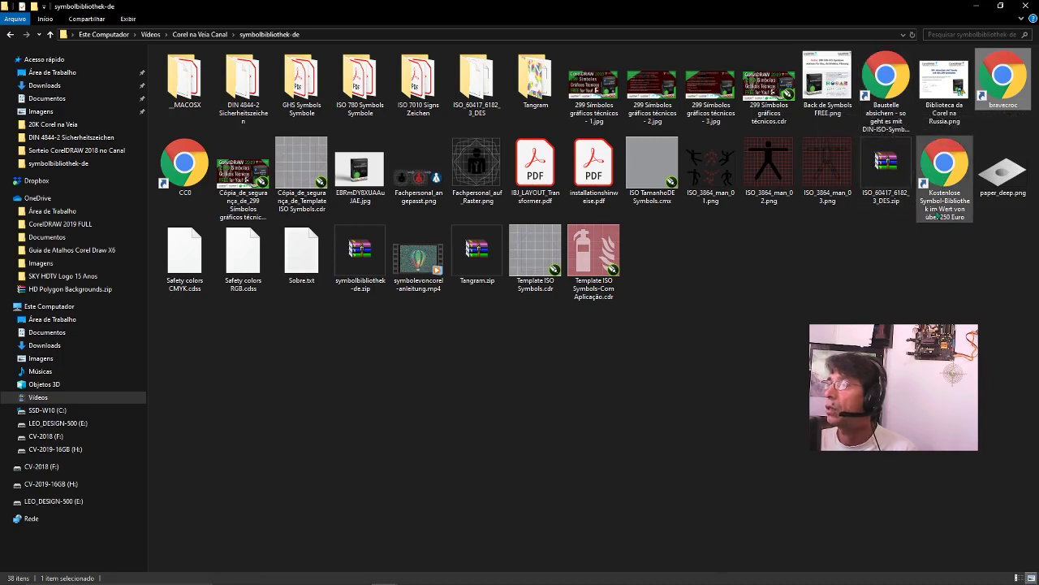
{"action": "left_click", "coordinate": [771, 346]}
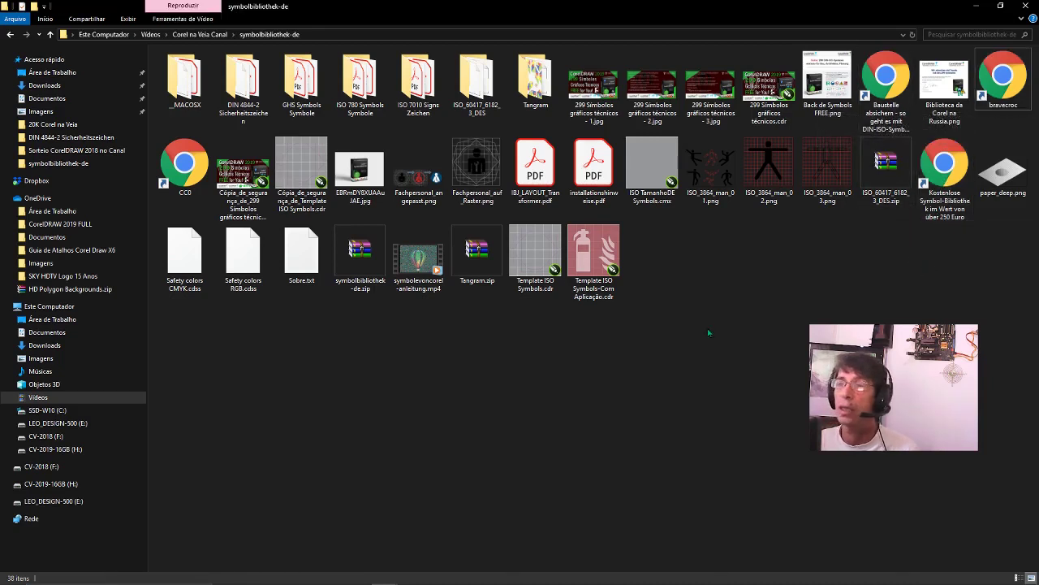
{"action": "left_click", "coordinate": [183, 78]}
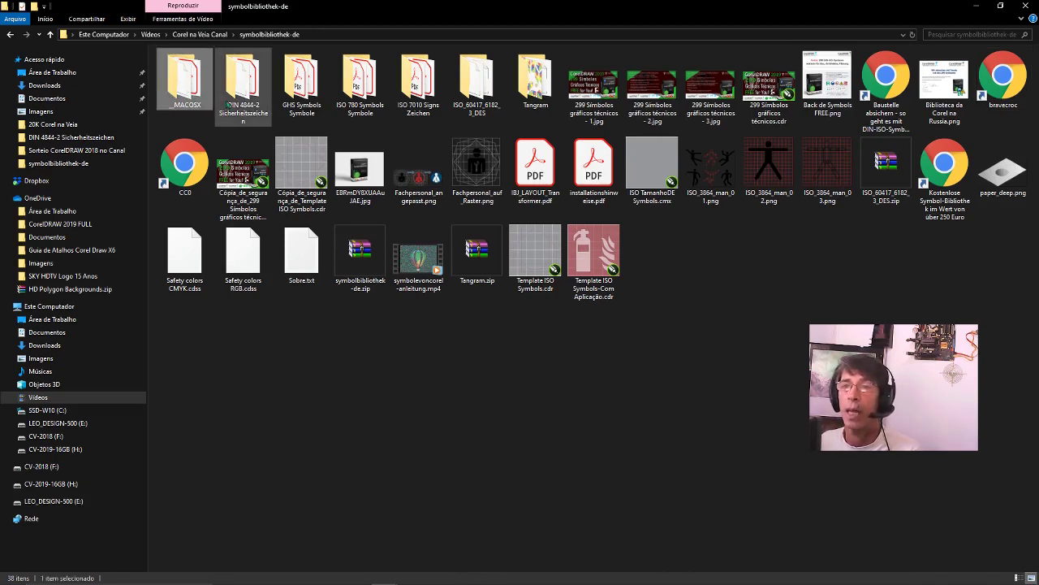
{"action": "left_click", "coordinate": [248, 84]}
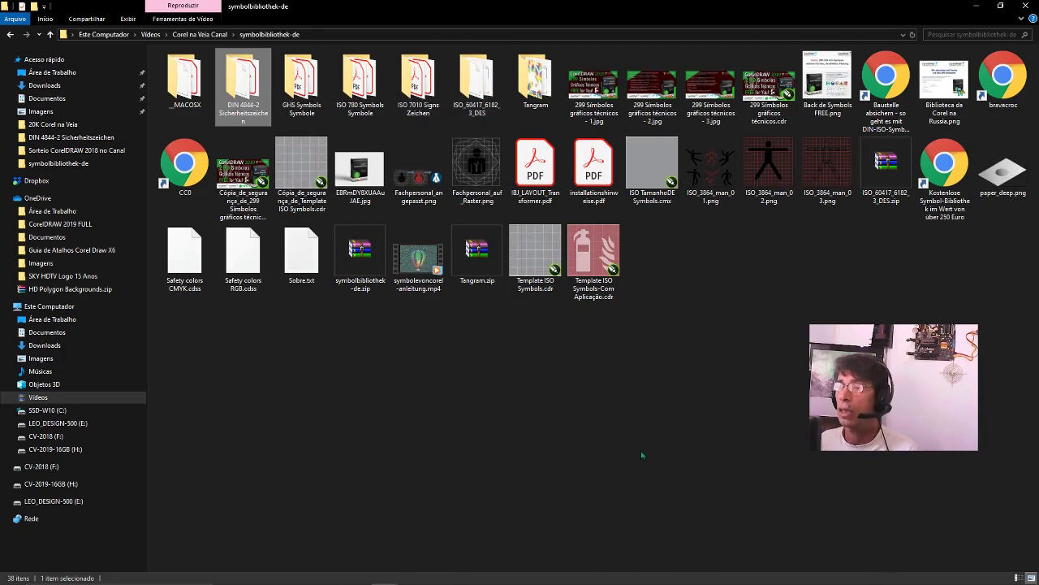
- Close the DIN 4844-2 Verbotszeichen library document in CorelDRAW
{"action": "key", "text": "alt+Tab"}
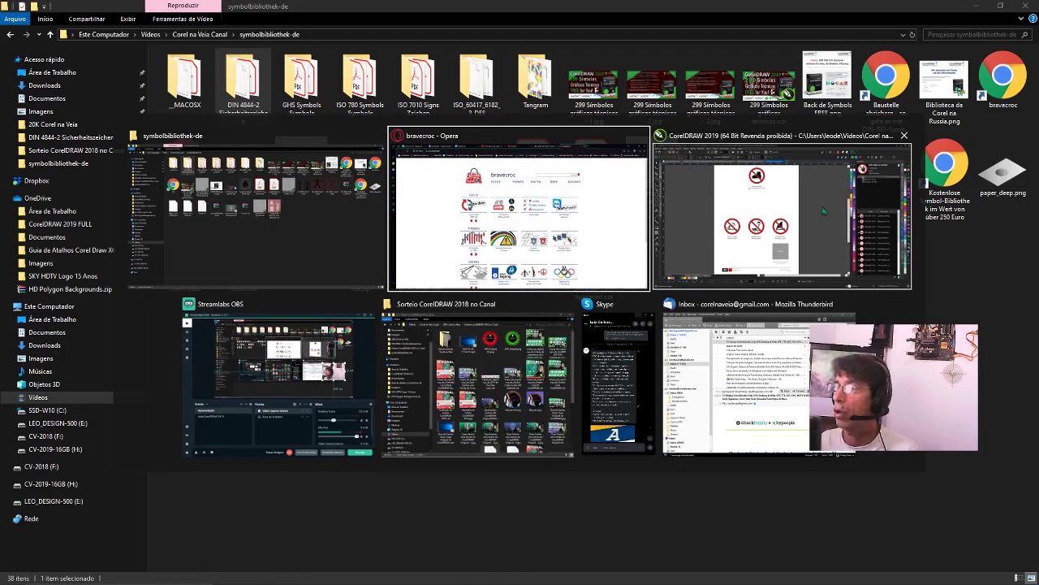
{"action": "left_click", "coordinate": [777, 207]}
{"action": "mouse_move", "coordinate": [487, 69]}
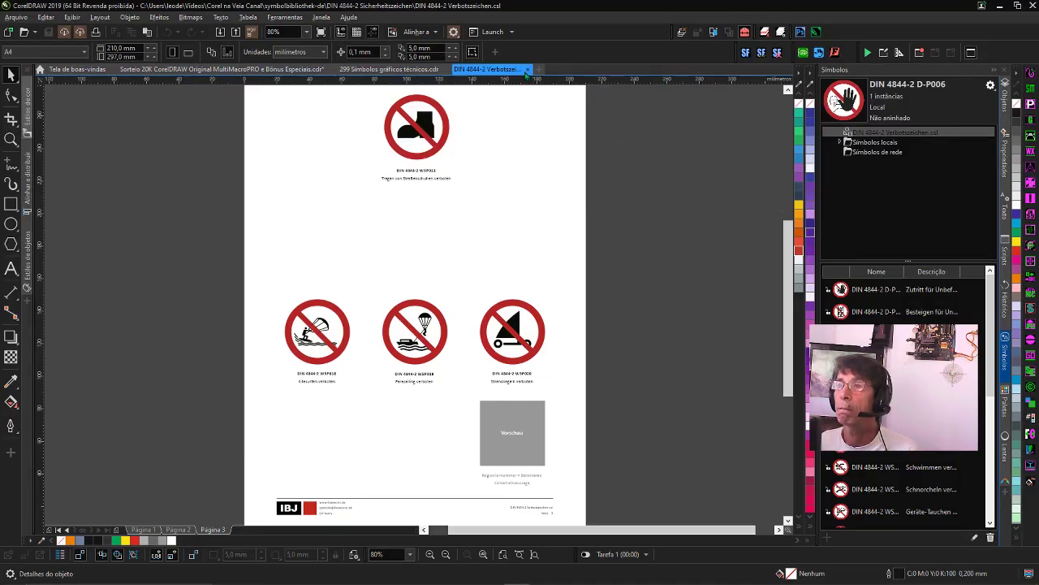
{"action": "left_click", "coordinate": [529, 70]}
{"action": "left_click", "coordinate": [529, 69]}
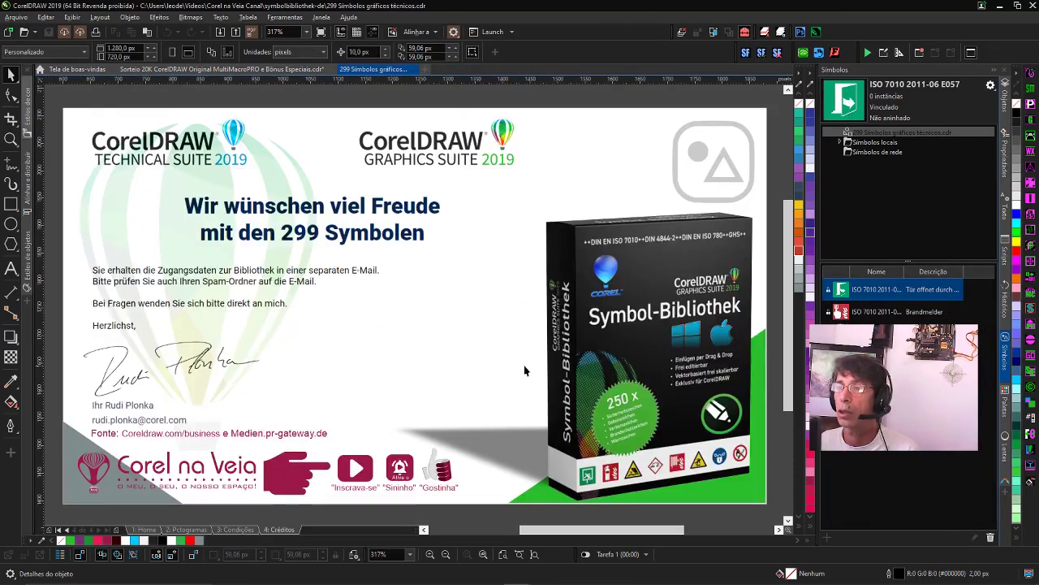
- Select the symbolbibliothek-de folder's full path in Explorer, then return to CorelDRAW
{"action": "key", "text": "alt+Tab"}
{"action": "left_click", "coordinate": [535, 254]}
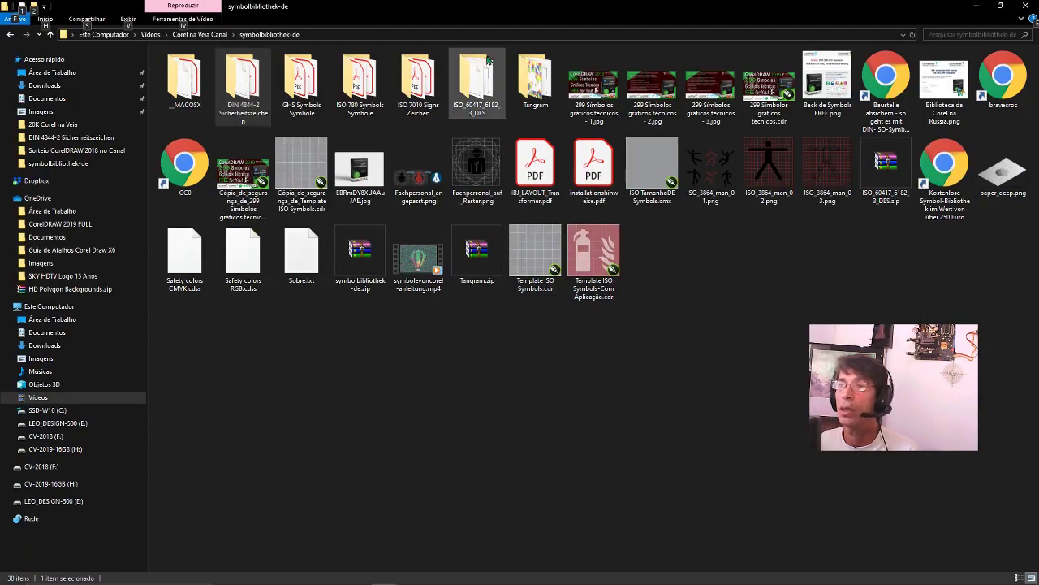
{"action": "left_click", "coordinate": [360, 34]}
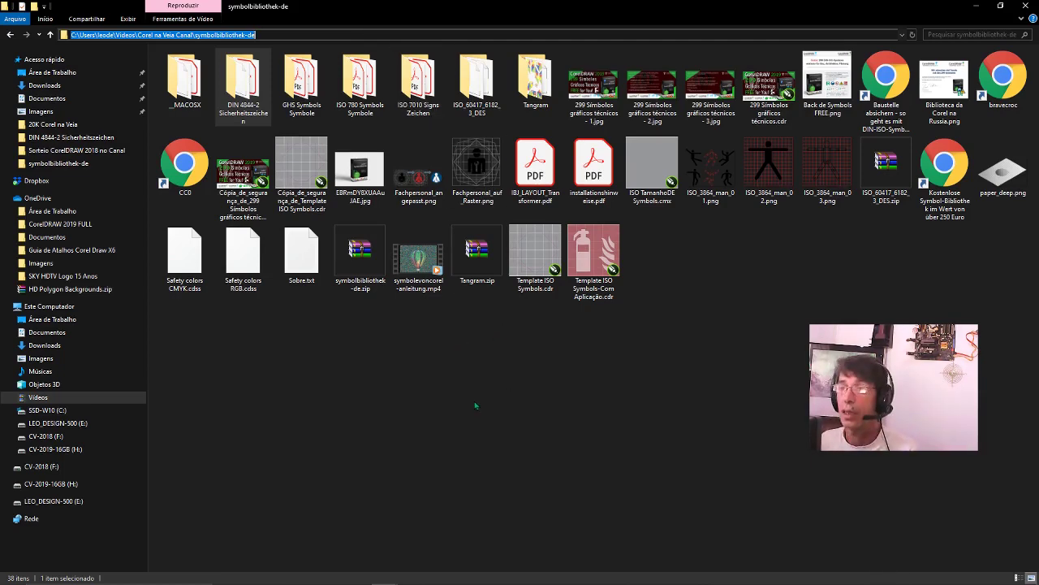
{"action": "key", "text": "alt+Tab"}
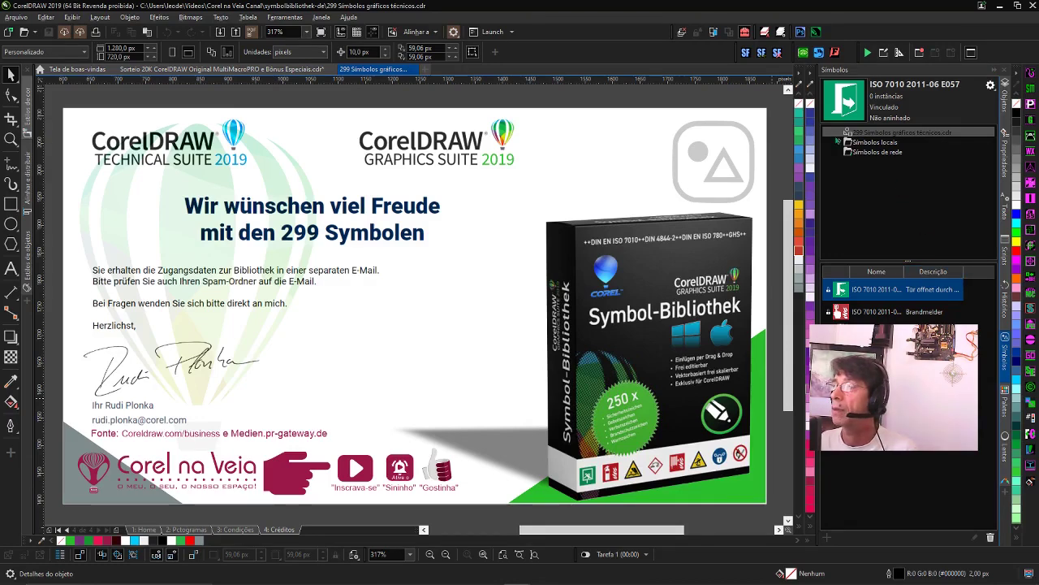
{"action": "left_click", "coordinate": [837, 140]}
{"action": "double_click", "coordinate": [854, 153]}
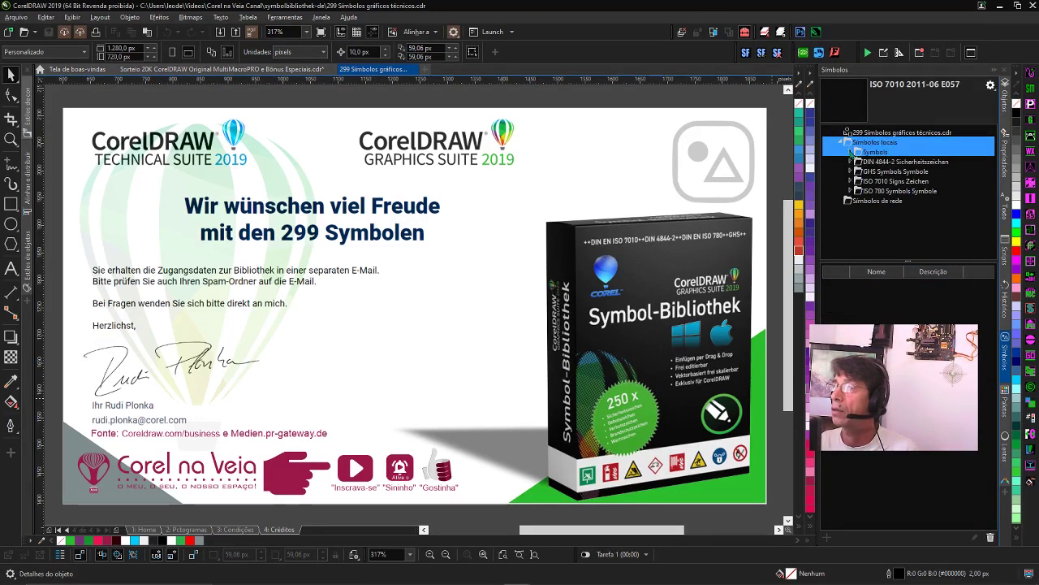
{"action": "left_click", "coordinate": [897, 144]}
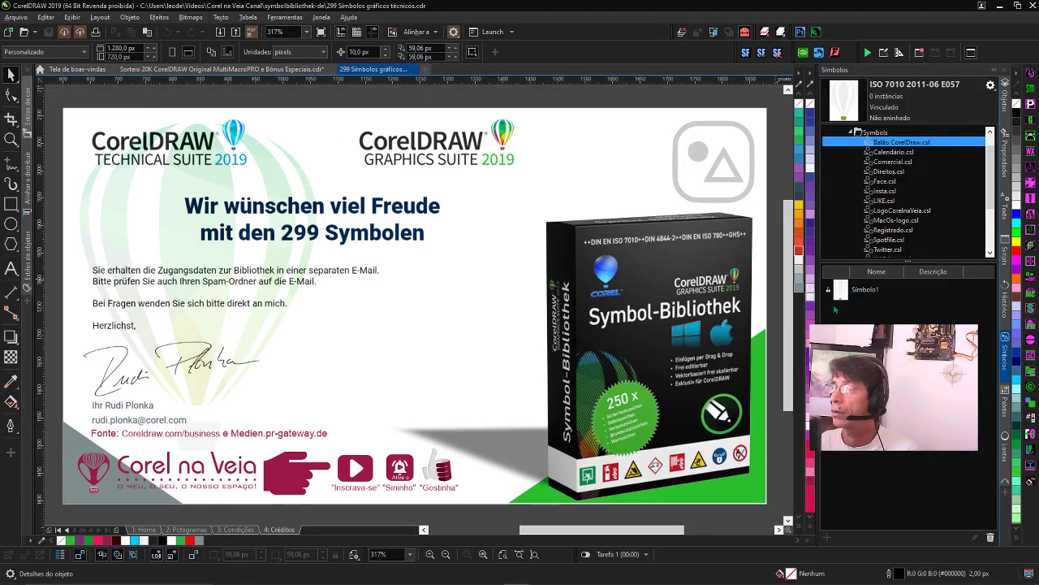
{"action": "left_click", "coordinate": [887, 153]}
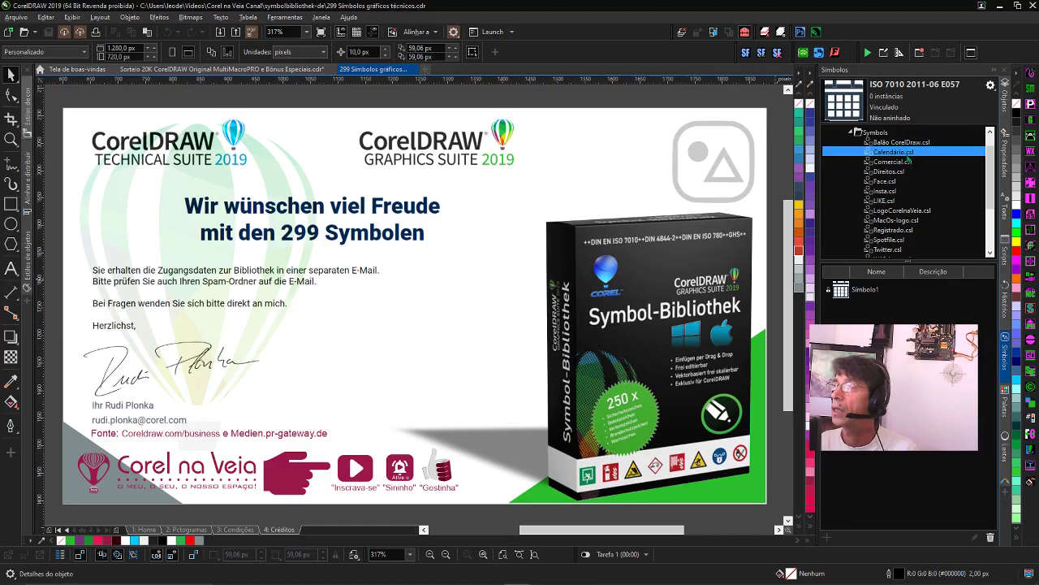
{"action": "left_click", "coordinate": [893, 162]}
{"action": "left_click", "coordinate": [893, 172]}
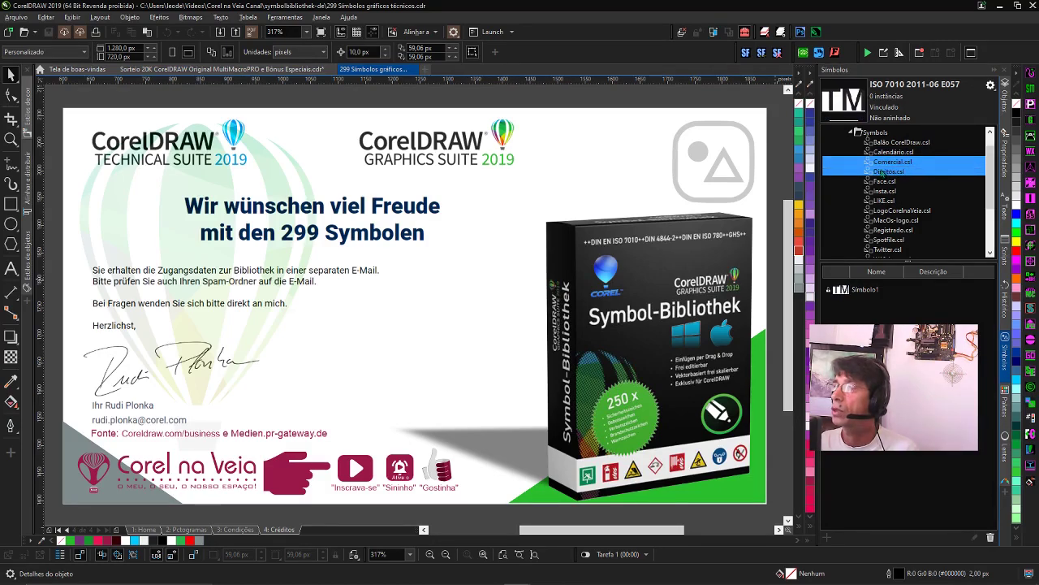
{"action": "left_click", "coordinate": [885, 185]}
{"action": "left_click", "coordinate": [885, 191]}
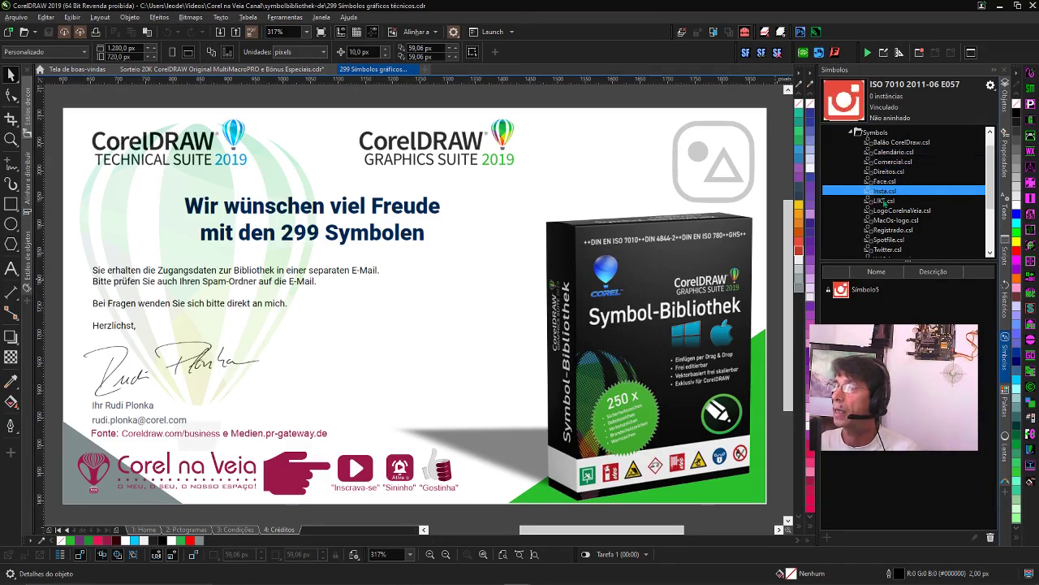
{"action": "left_click", "coordinate": [867, 211]}
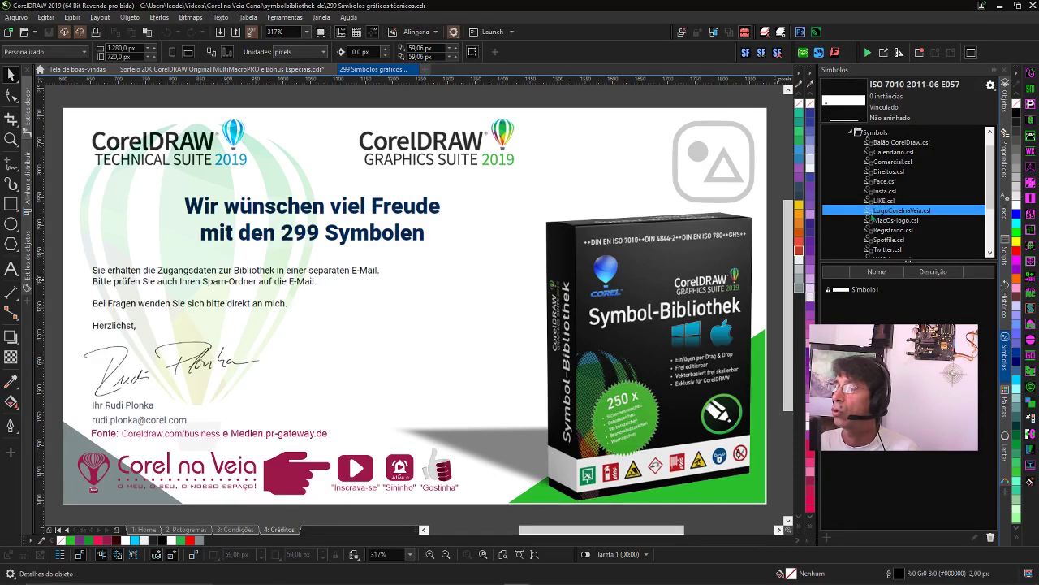
{"action": "left_click", "coordinate": [881, 222]}
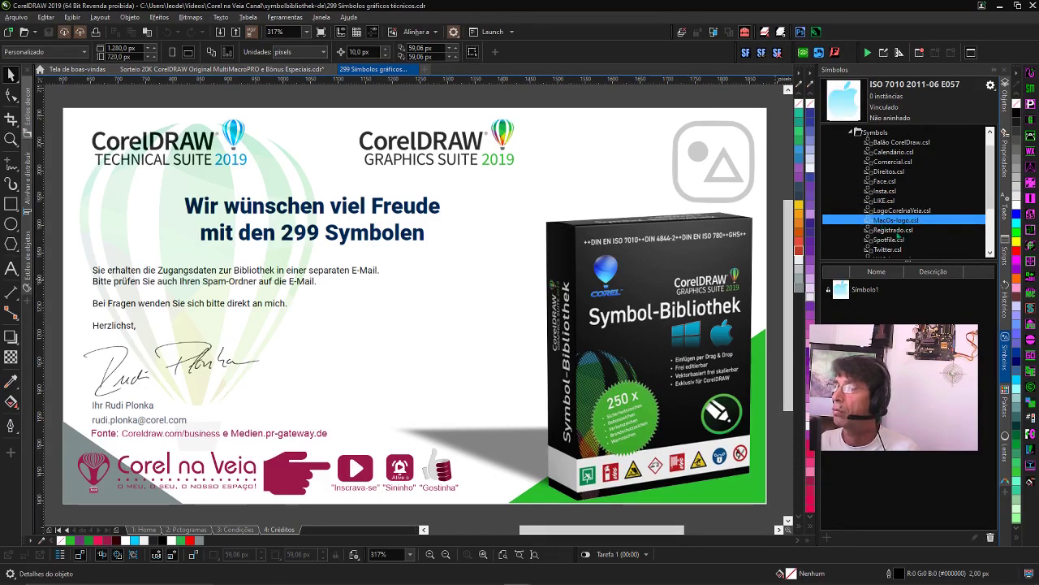
{"action": "left_click", "coordinate": [903, 231]}
{"action": "left_click", "coordinate": [885, 240]}
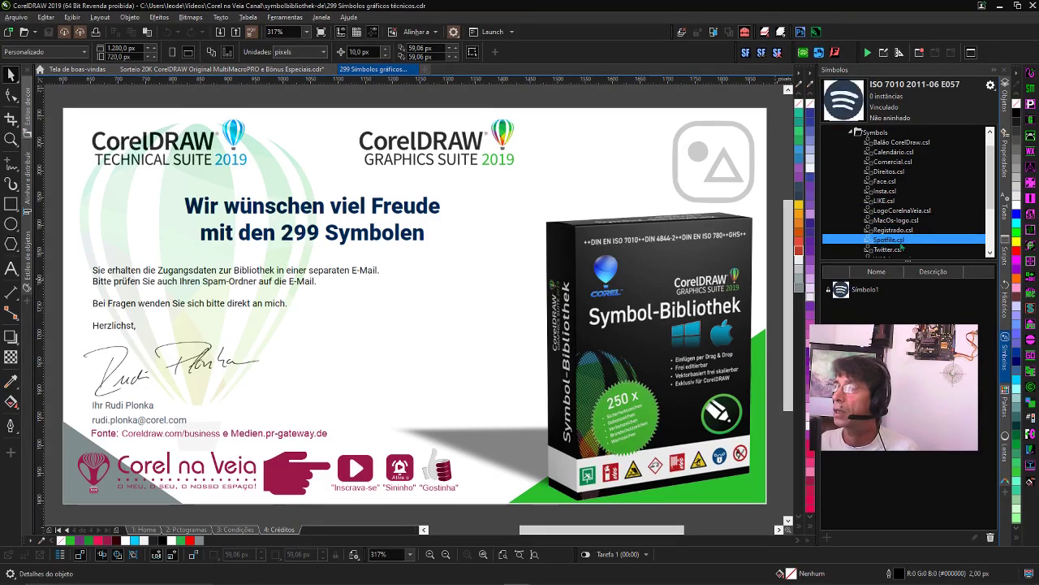
{"action": "scroll", "coordinate": [897, 244], "scroll_direction": "down", "scroll_amount": 1}
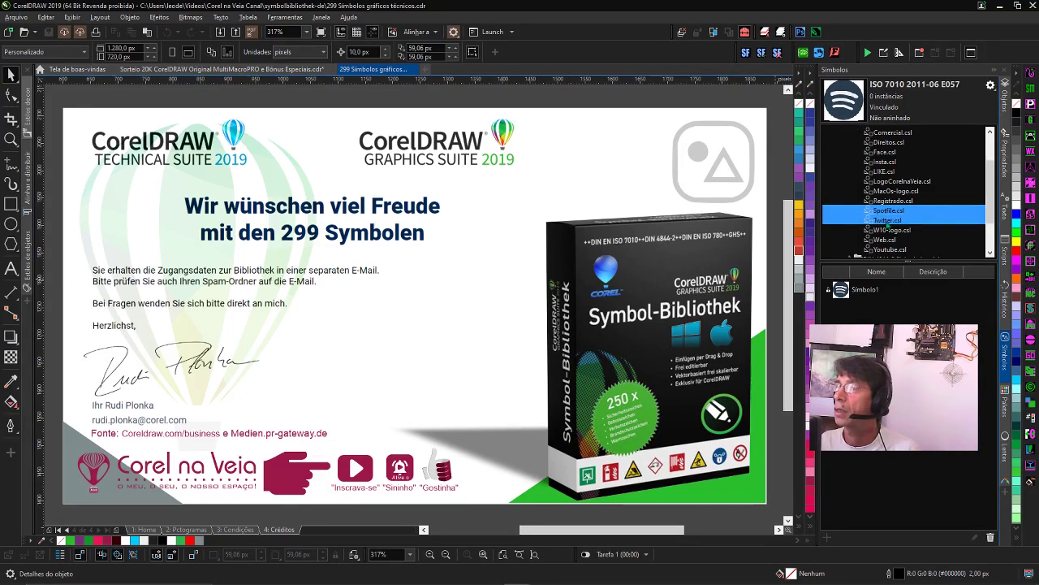
{"action": "left_click", "coordinate": [890, 231]}
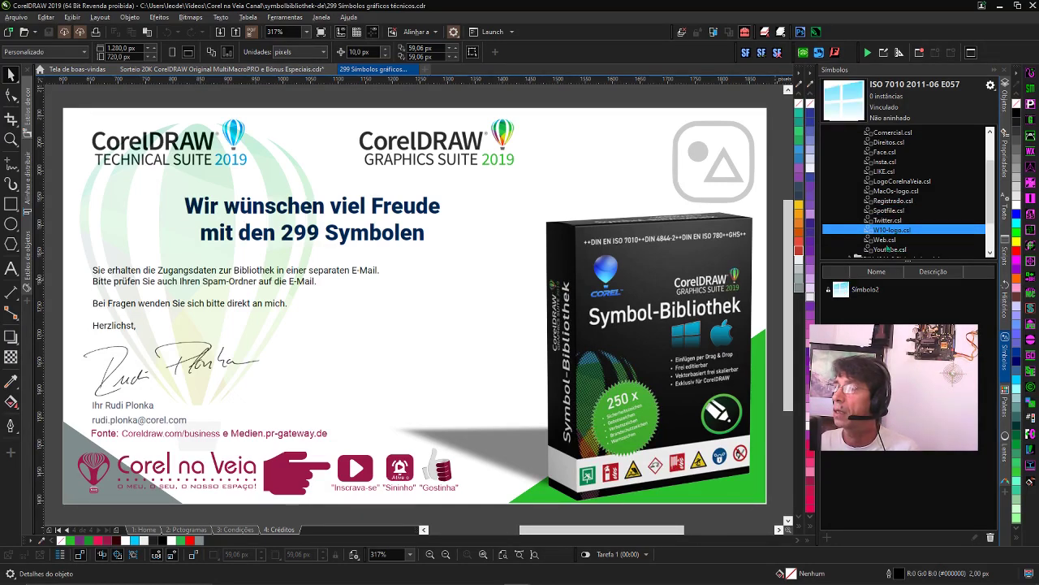
{"action": "left_click", "coordinate": [882, 241]}
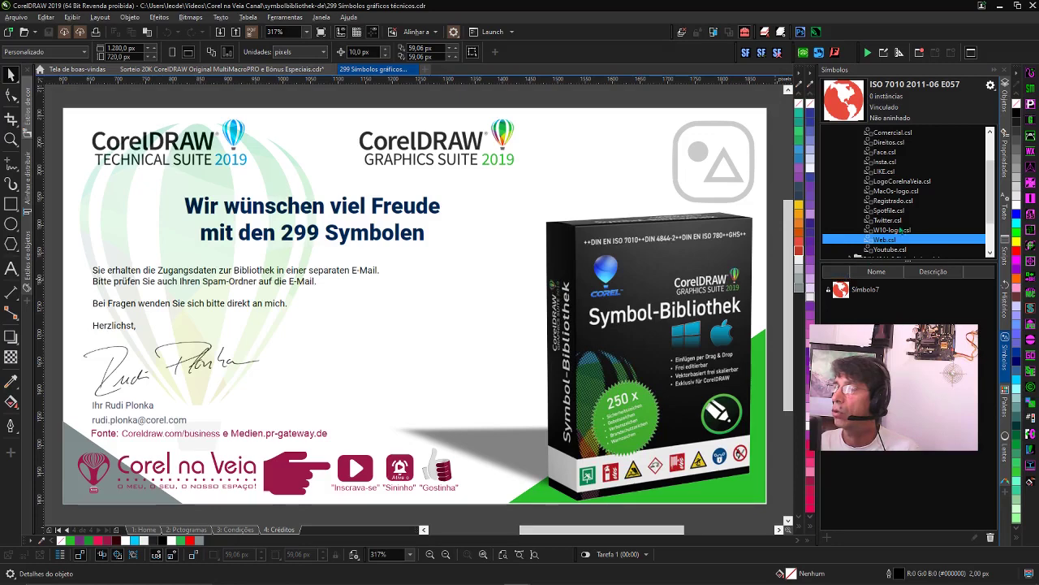
{"action": "scroll", "coordinate": [897, 242], "scroll_direction": "down", "scroll_amount": 1}
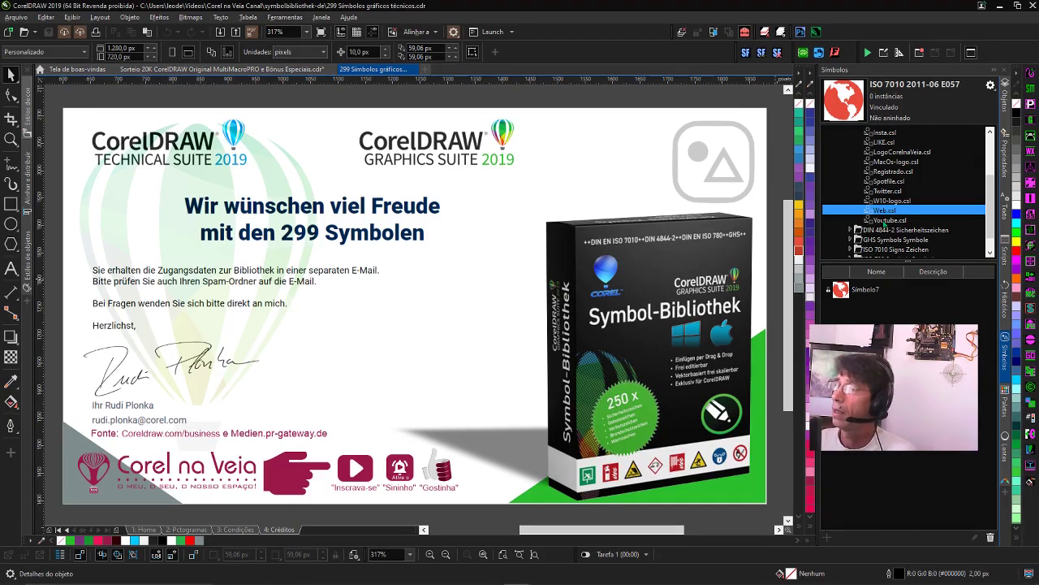
{"action": "left_click", "coordinate": [884, 220]}
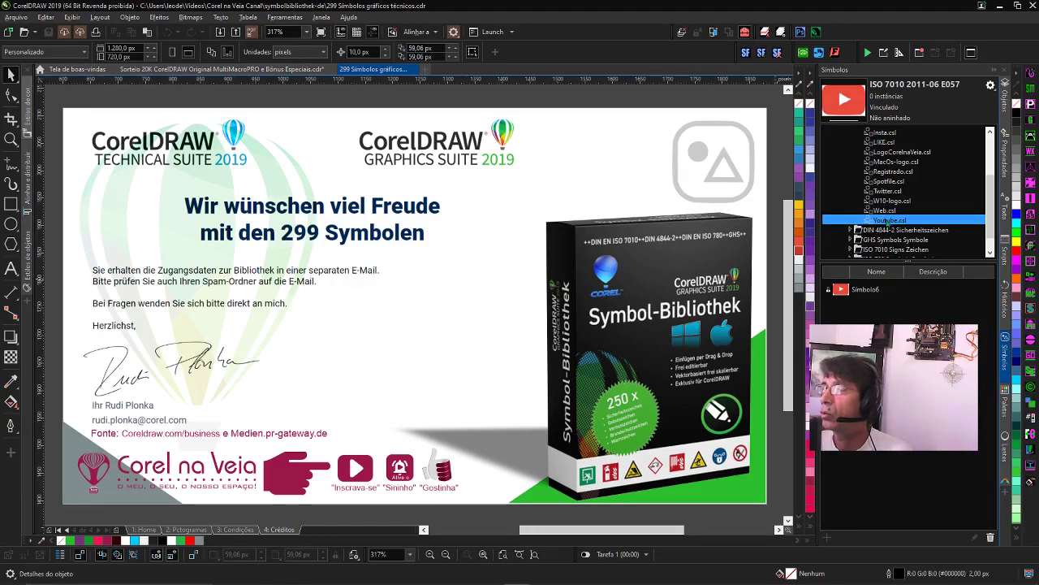
{"action": "scroll", "coordinate": [885, 229], "scroll_direction": "up", "scroll_amount": 2}
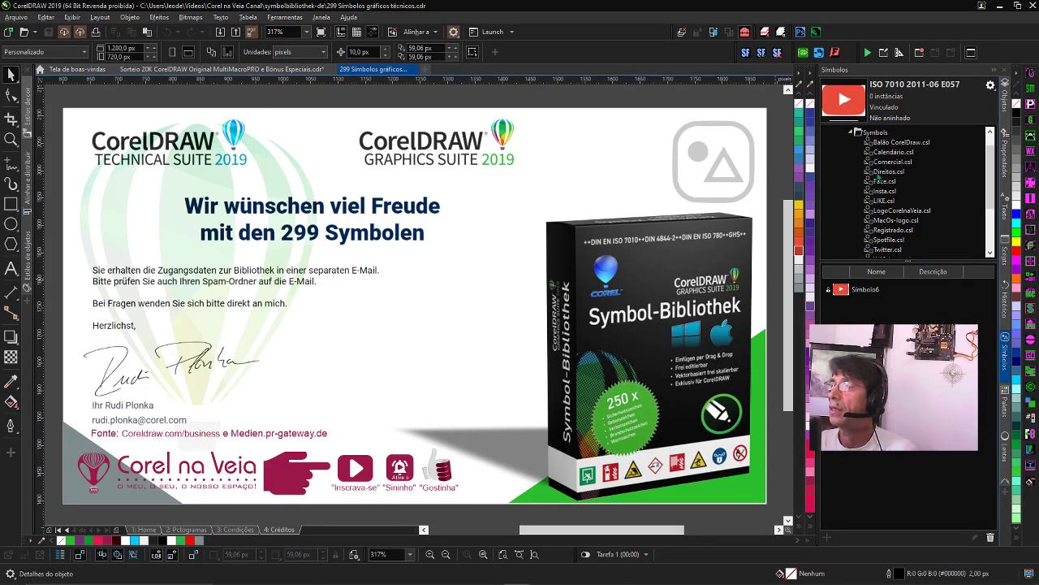
{"action": "left_click", "coordinate": [850, 132]}
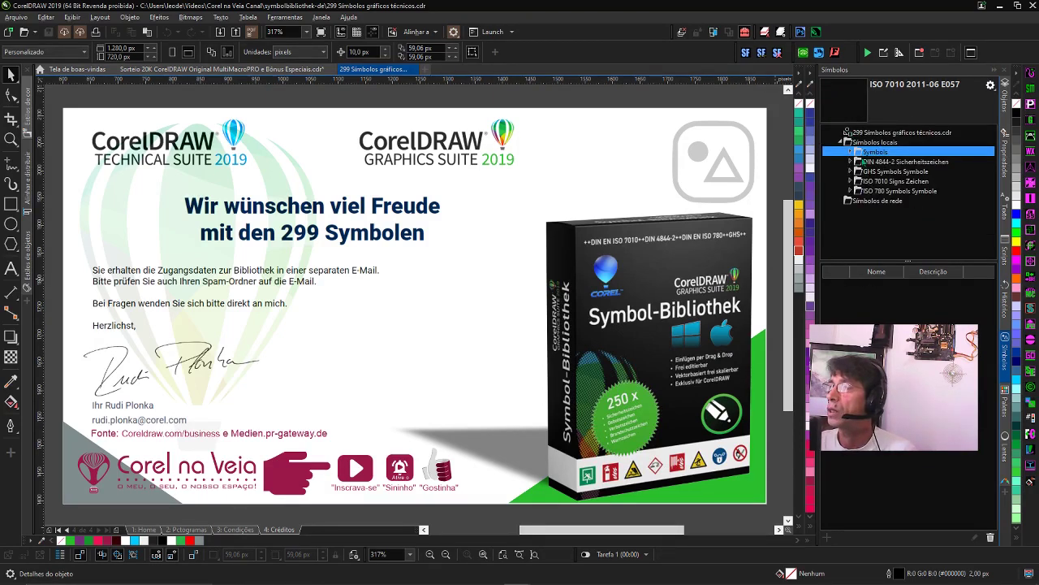
- Import symbolbibliothek-de\ISO_60417_6182_3_DES as a library under Símbolos locais
{"action": "left_click", "coordinate": [867, 143]}
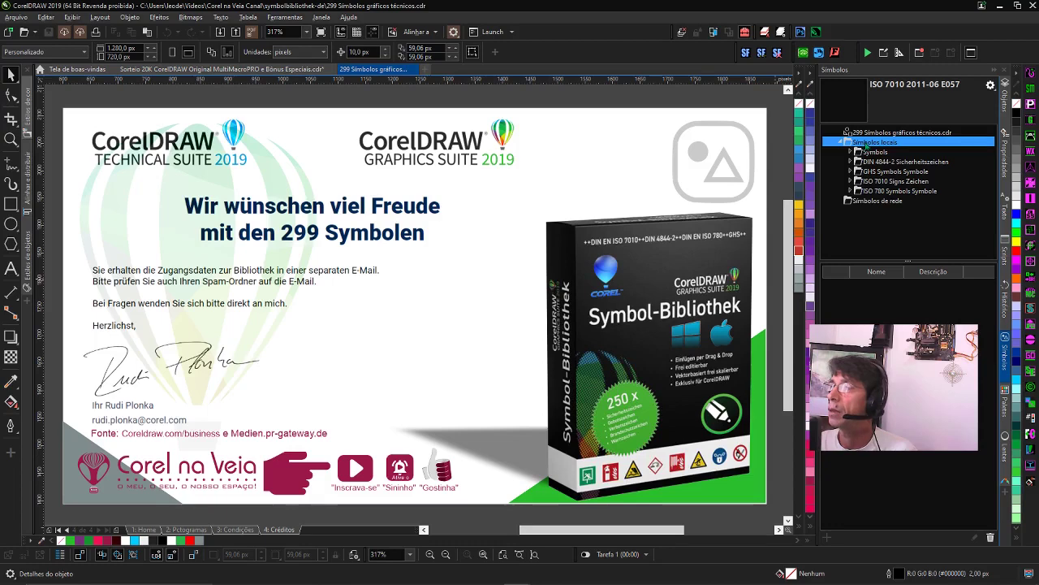
{"action": "left_click", "coordinate": [989, 85]}
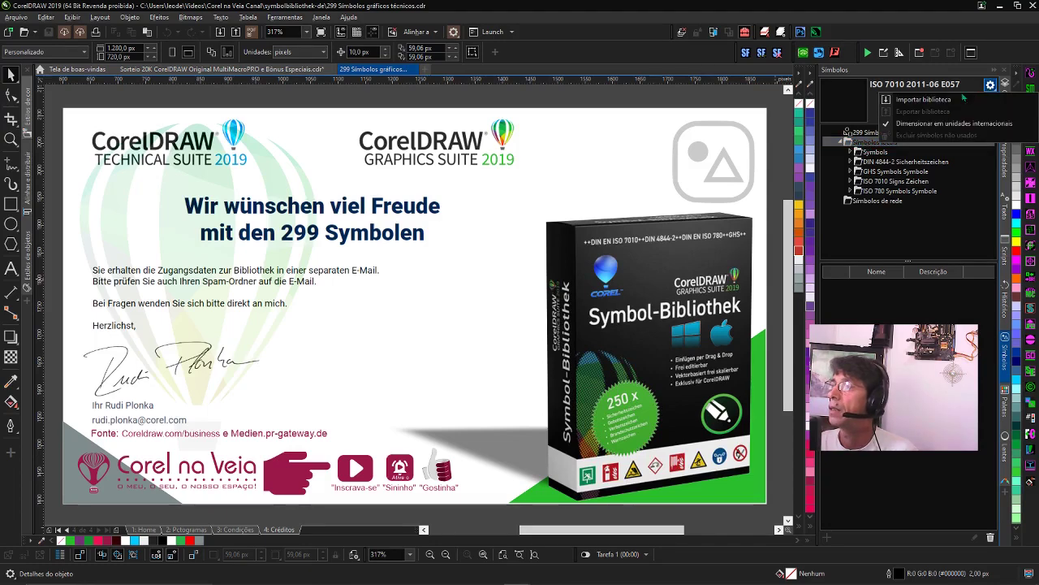
{"action": "left_click", "coordinate": [926, 99]}
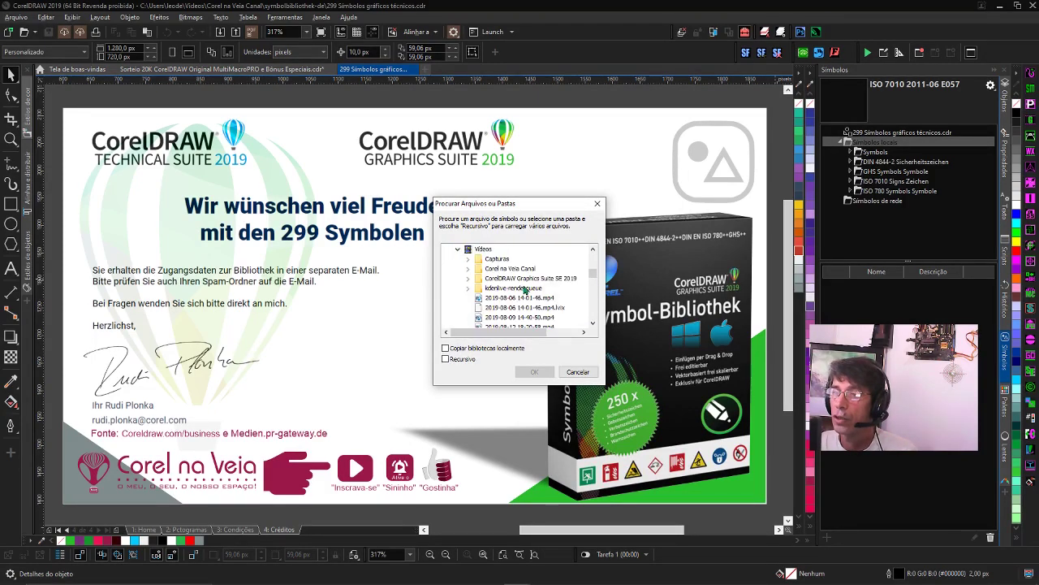
{"action": "left_click", "coordinate": [468, 269]}
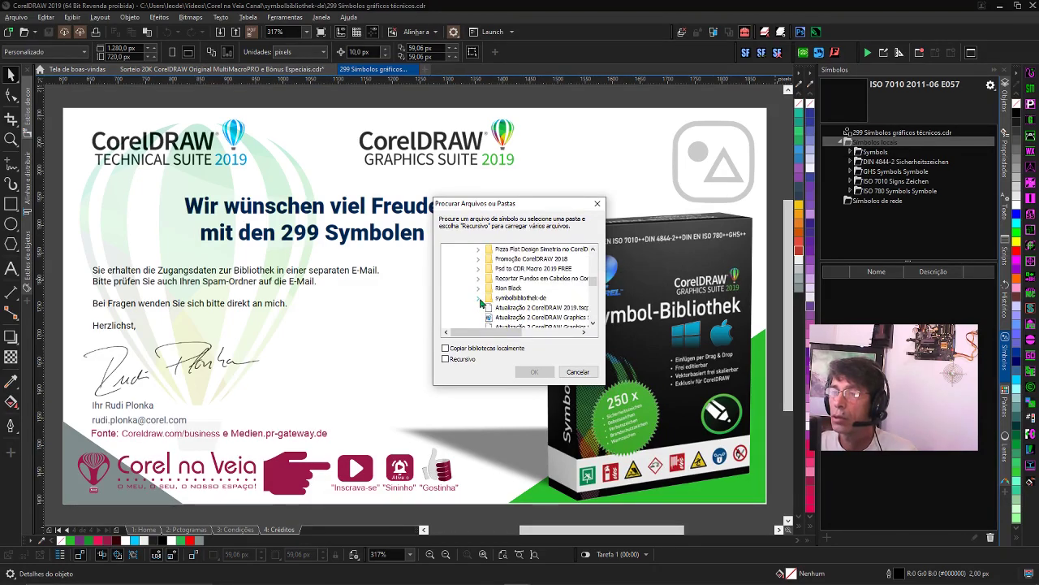
{"action": "double_click", "coordinate": [487, 301]}
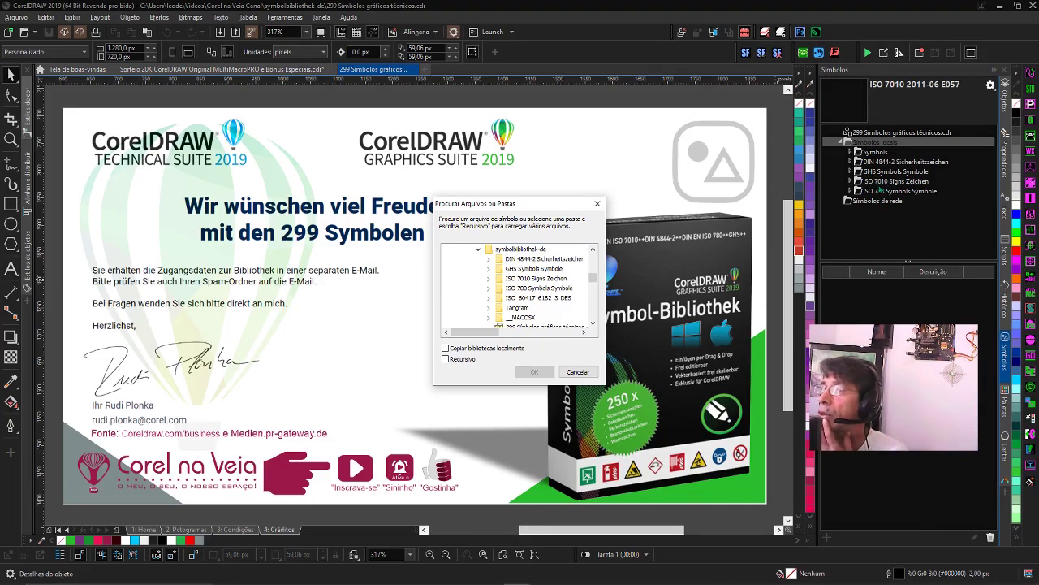
{"action": "left_click", "coordinate": [515, 298]}
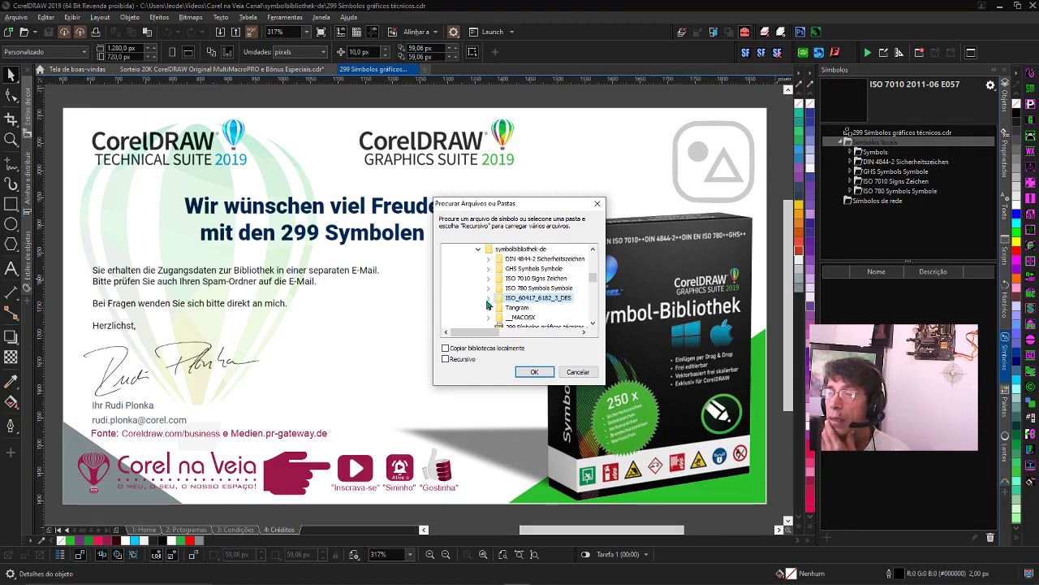
{"action": "left_click", "coordinate": [533, 372]}
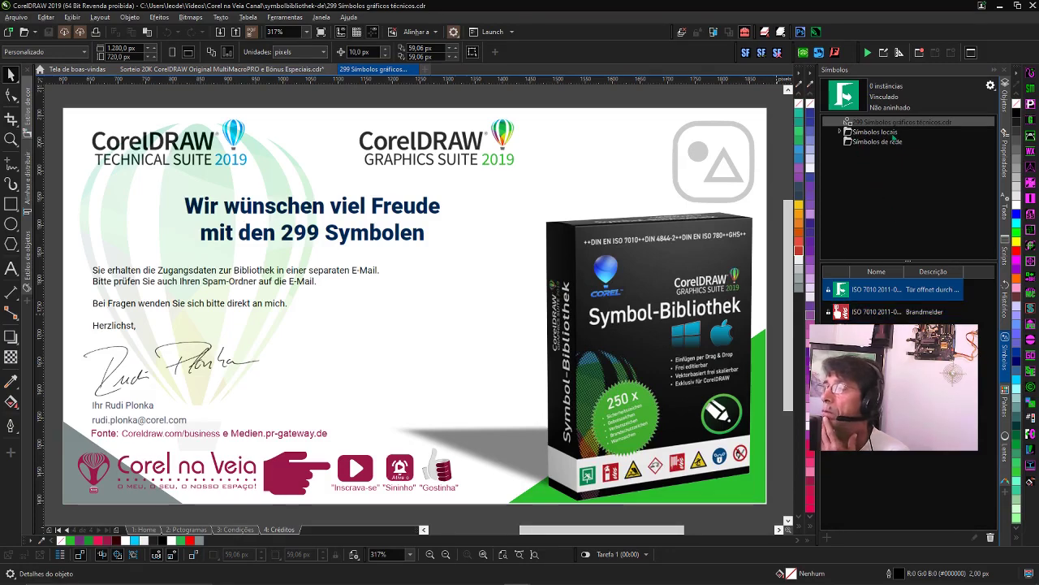
- List the ISO_60417_6182_3.csl symbols, test-place the ISO 60417:6182 symbol, then delete it
{"action": "left_click", "coordinate": [841, 133]}
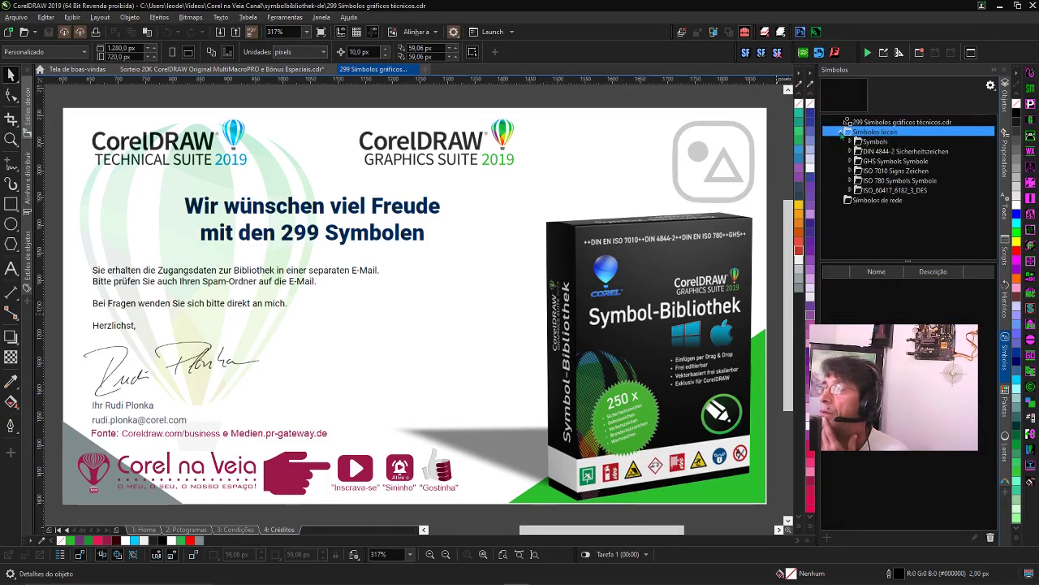
{"action": "left_click", "coordinate": [878, 192]}
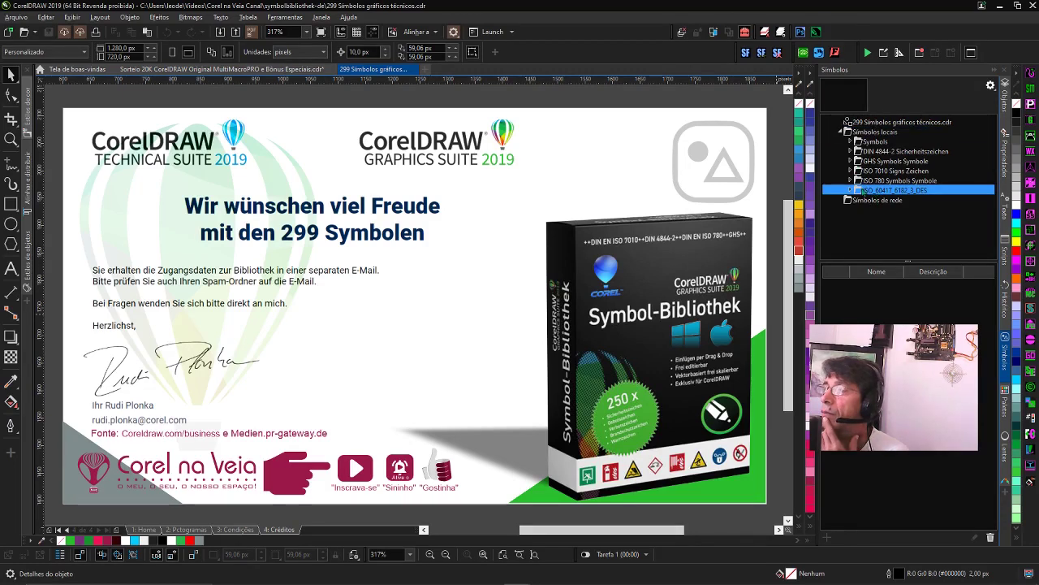
{"action": "left_click", "coordinate": [851, 190]}
{"action": "left_click", "coordinate": [883, 200]}
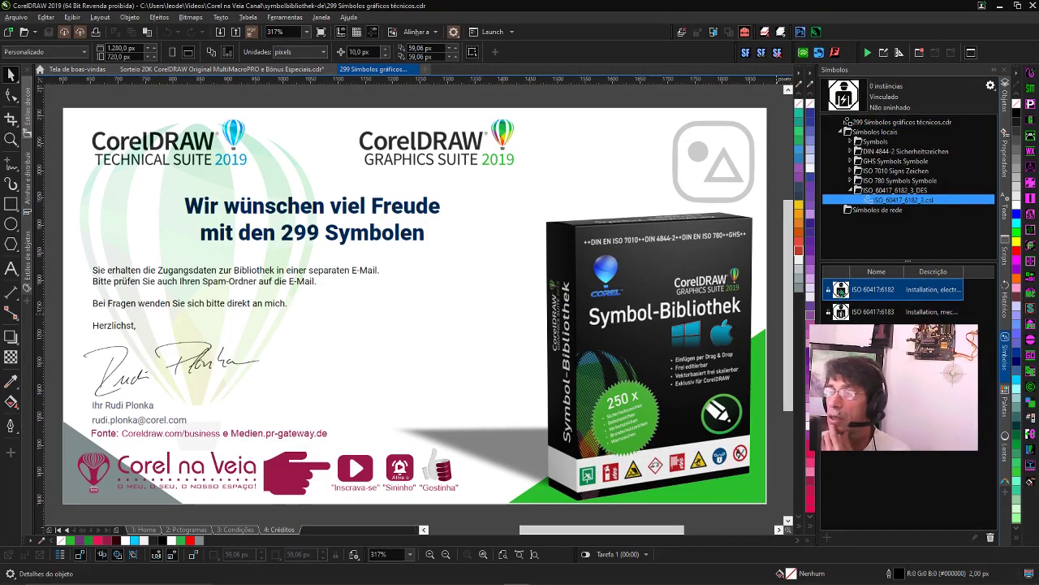
{"action": "left_click_drag", "start_coordinate": [861, 289], "coordinate": [568, 392]}
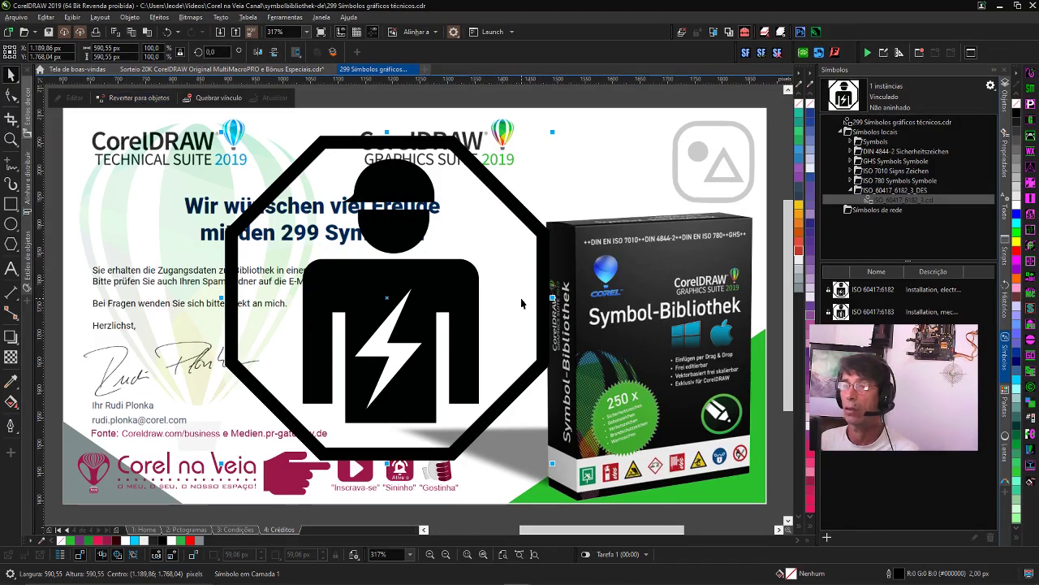
{"action": "left_click", "coordinate": [441, 306]}
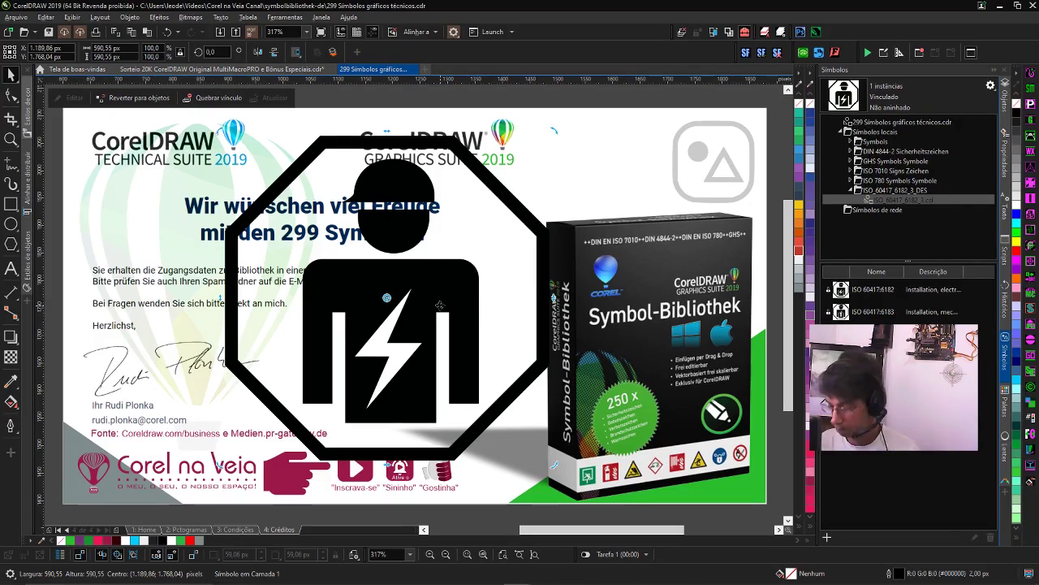
{"action": "key", "text": "Delete"}
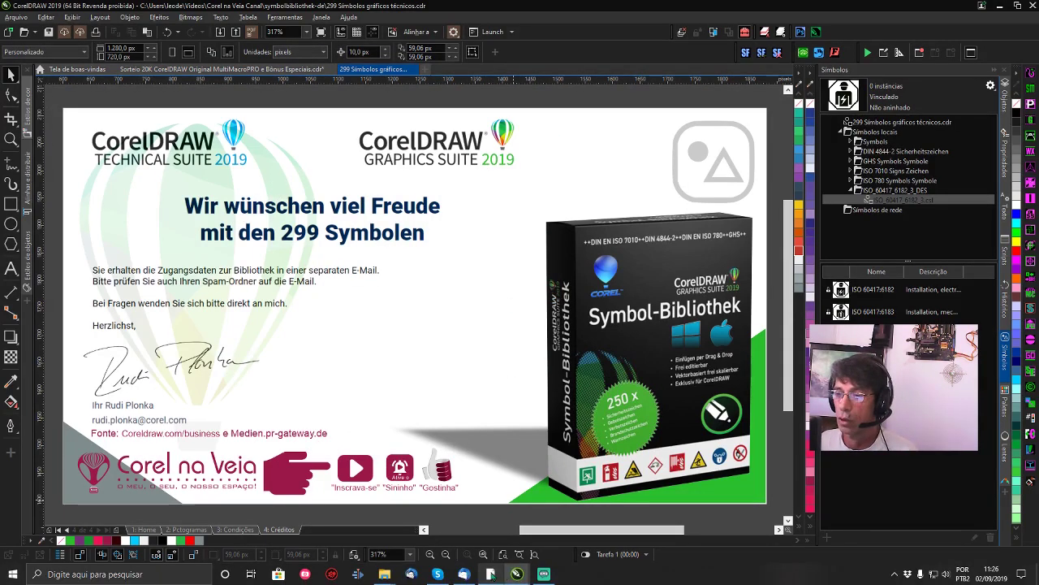
{"action": "mouse_move", "coordinate": [385, 574]}
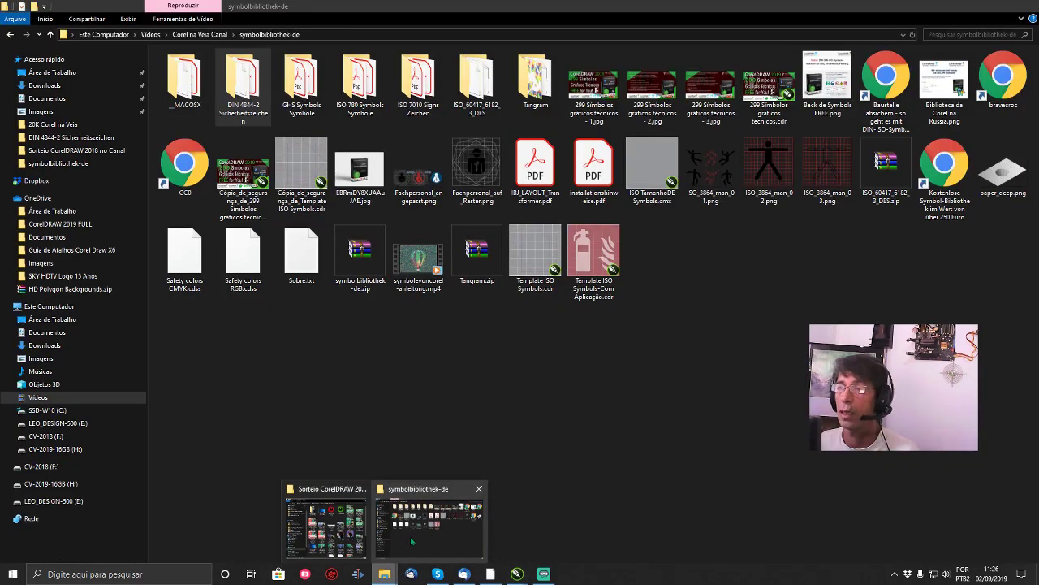
- Browse the DIN 4844-2 Sicherheitszeichen Verbotszeichen and Gebotszeichen folders, then return to symbolbibliothek-de
{"action": "left_click", "coordinate": [412, 541]}
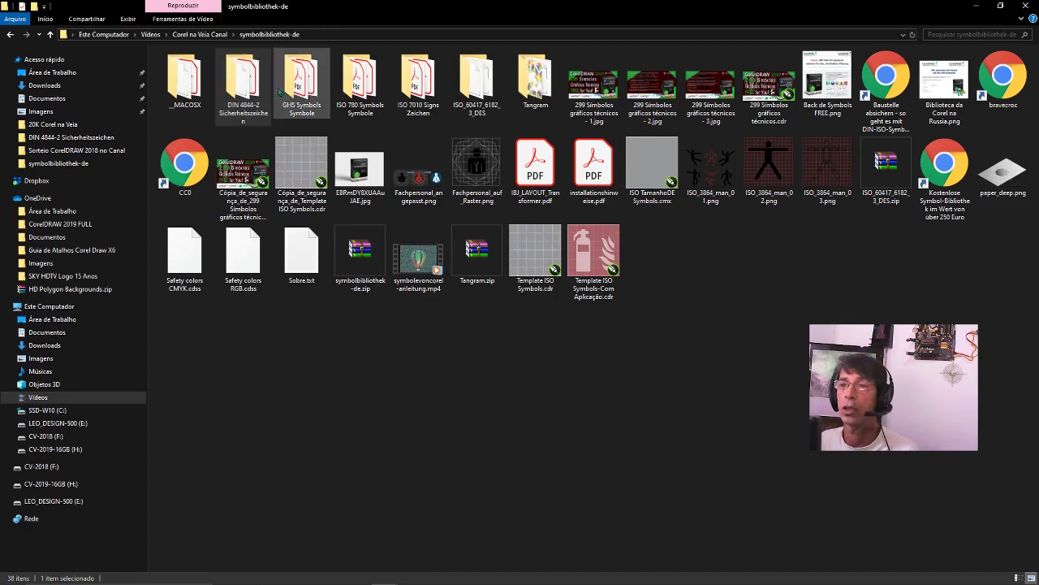
{"action": "double_click", "coordinate": [256, 88]}
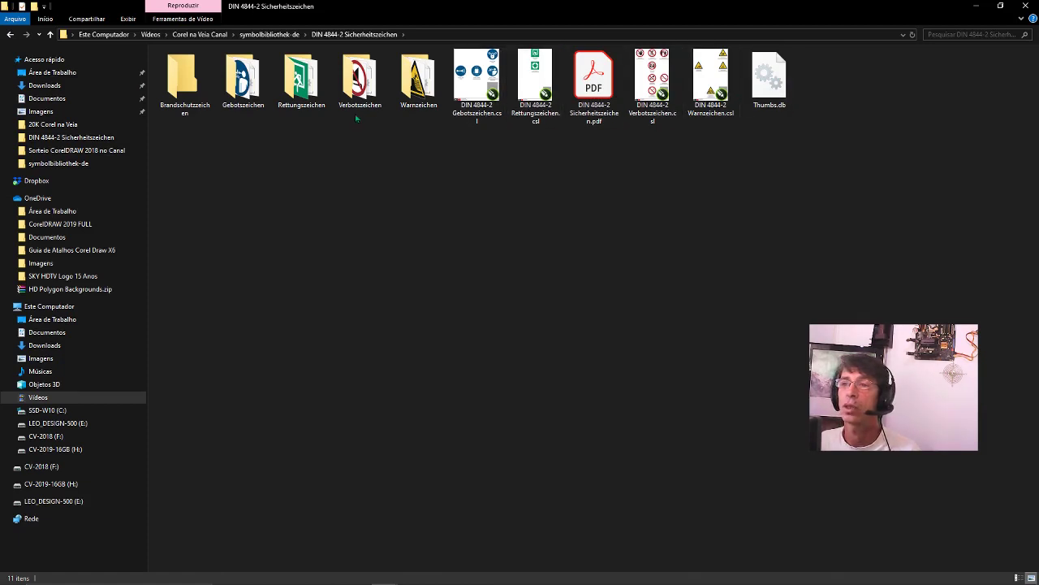
{"action": "left_click", "coordinate": [357, 83]}
{"action": "double_click", "coordinate": [357, 84]}
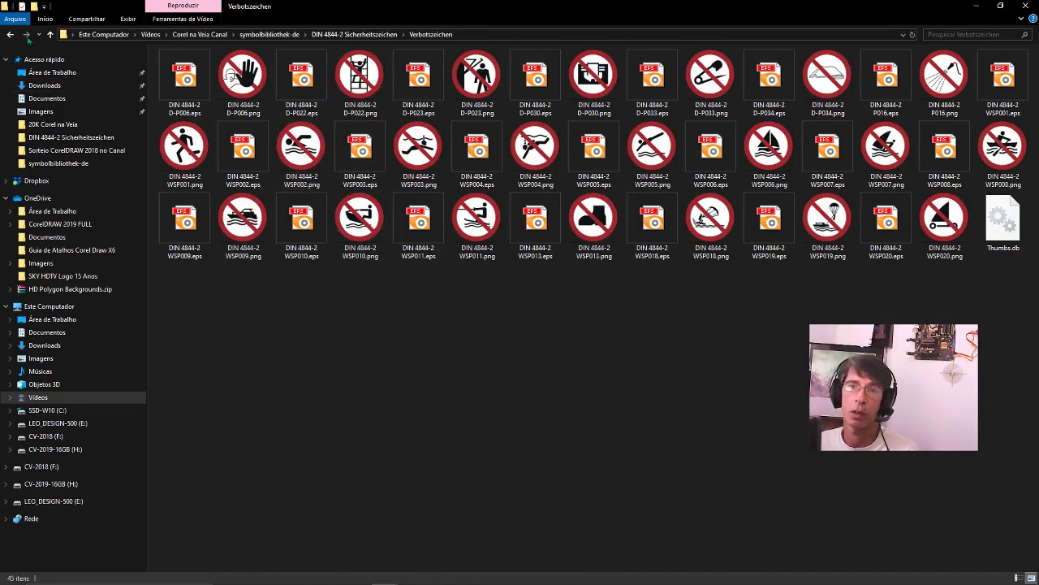
{"action": "left_click", "coordinate": [10, 35]}
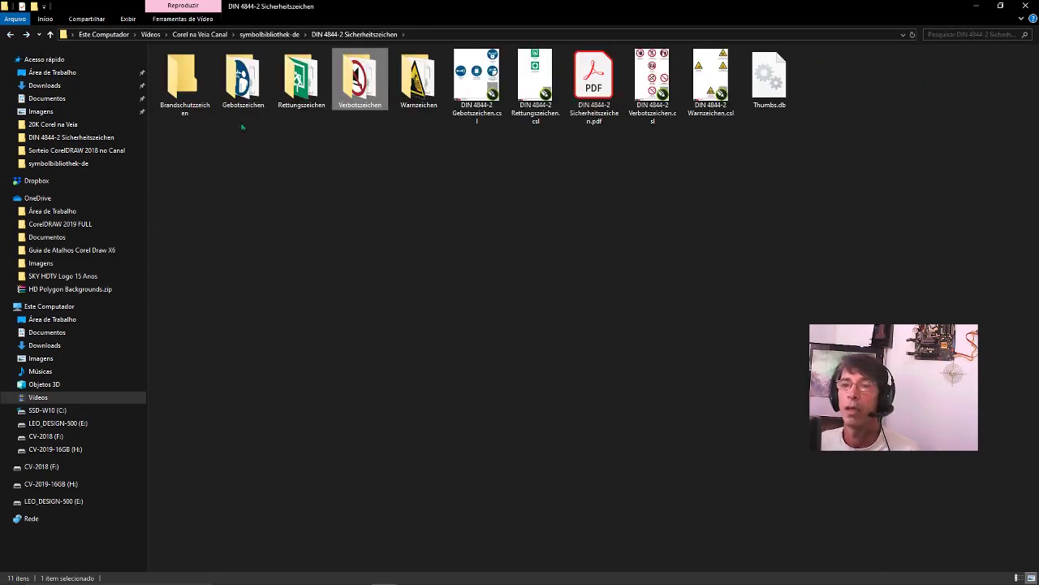
{"action": "double_click", "coordinate": [245, 91]}
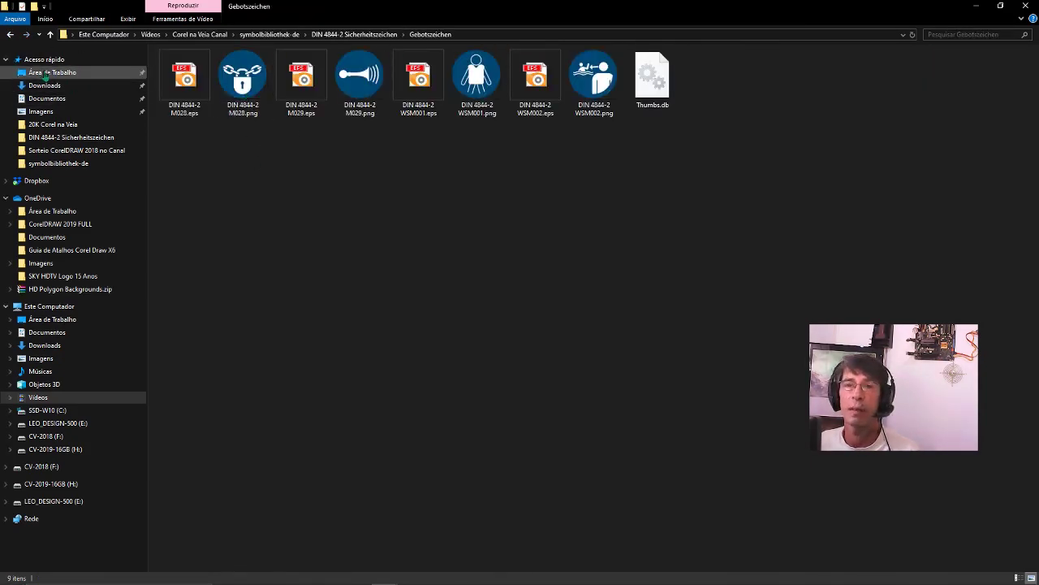
{"action": "left_click", "coordinate": [10, 35]}
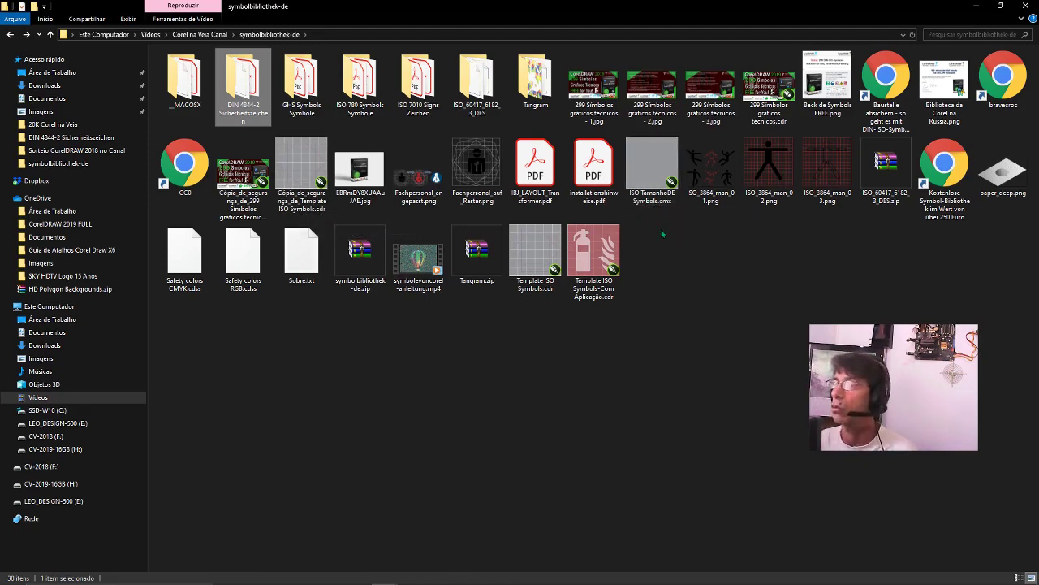
- Drag Template ISO Symbols.cdr from Explorer into CorelDRAW to open it
{"action": "left_click", "coordinate": [540, 260]}
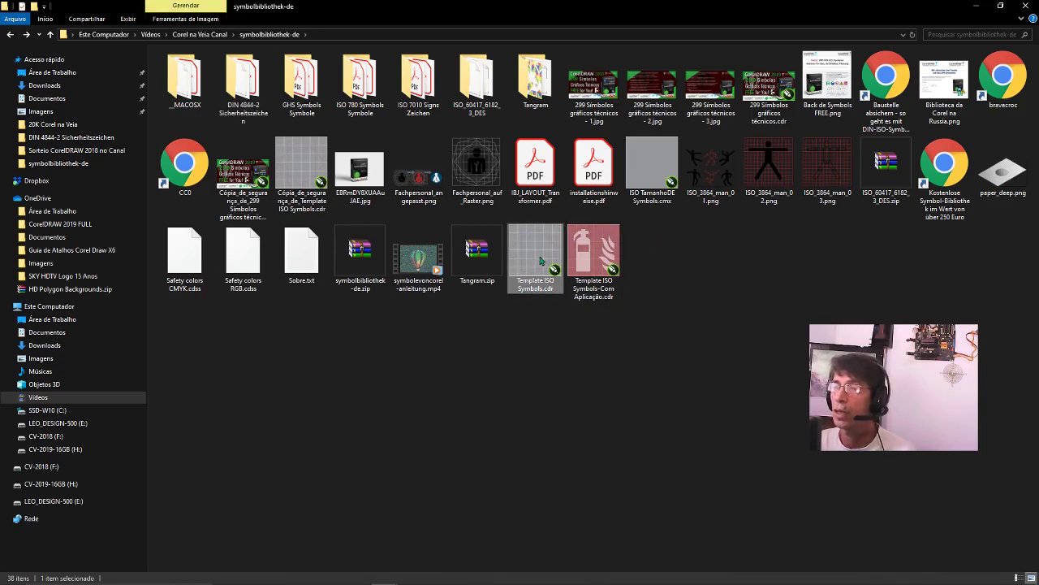
{"action": "mouse_move", "coordinate": [535, 251]}
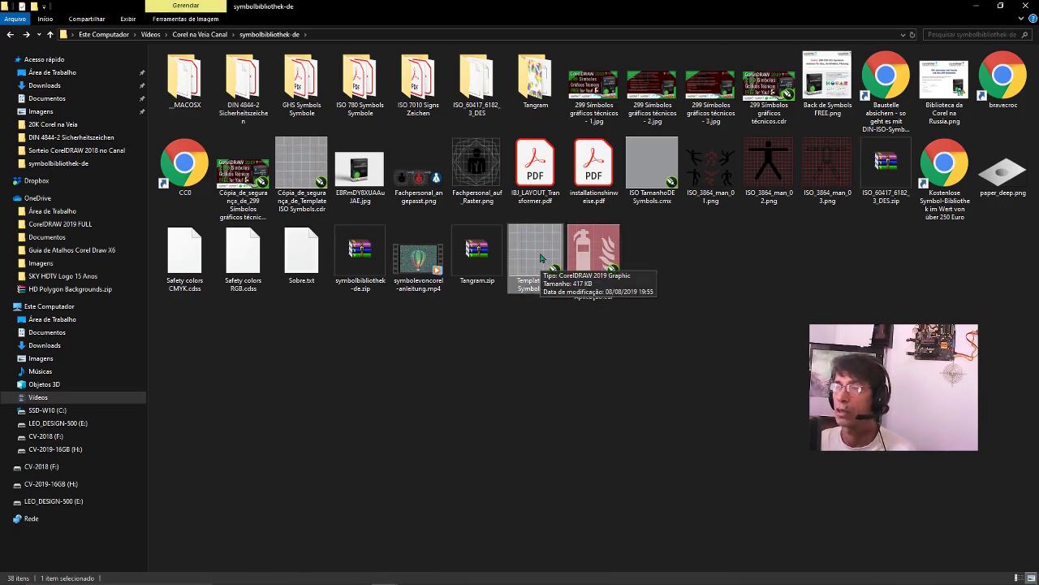
{"action": "mouse_move", "coordinate": [538, 258]}
{"action": "left_mouse_down"}
{"action": "mouse_move", "coordinate": [521, 365]}
{"action": "mouse_move", "coordinate": [566, 69]}
{"action": "left_mouse_up"}
{"action": "key", "text": "alt+Tab"}
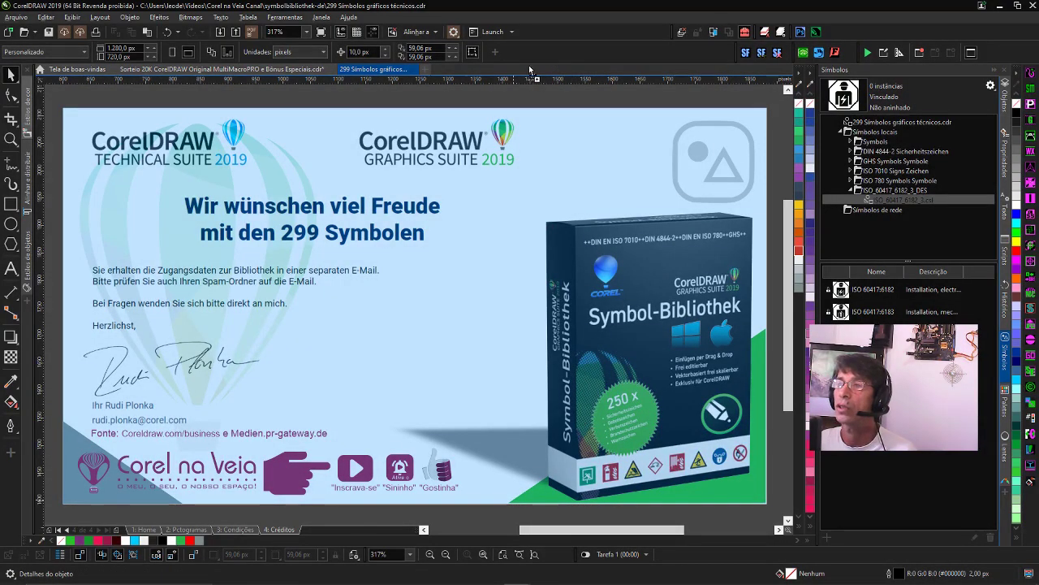
{"action": "left_click_drag", "start_coordinate": [566, 69], "coordinate": [532, 71]}
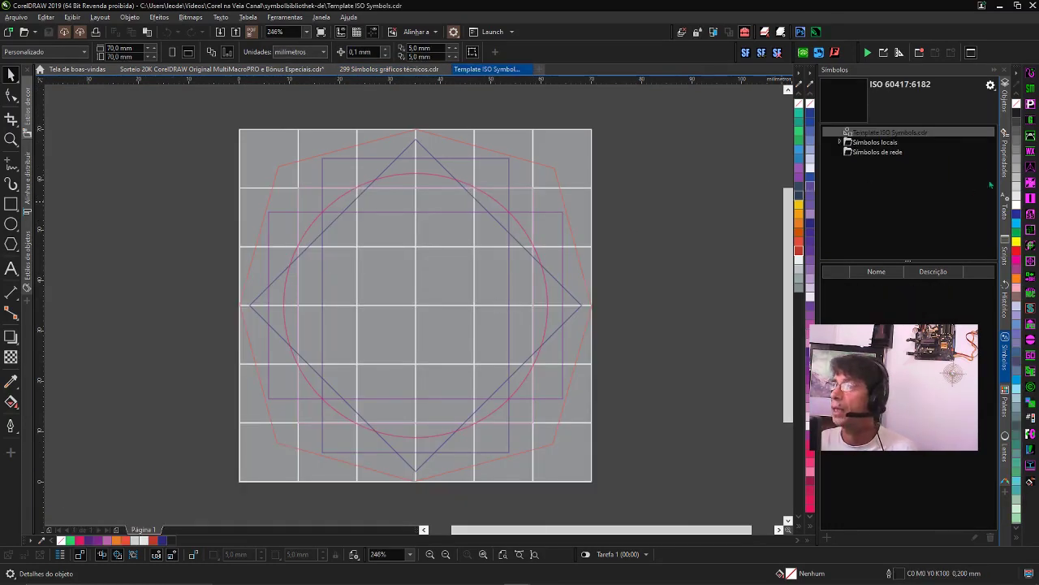
- Inspect Camada 1 and the locked Grupo de 8 objetos in the Objects docker
{"action": "left_click", "coordinate": [1004, 97]}
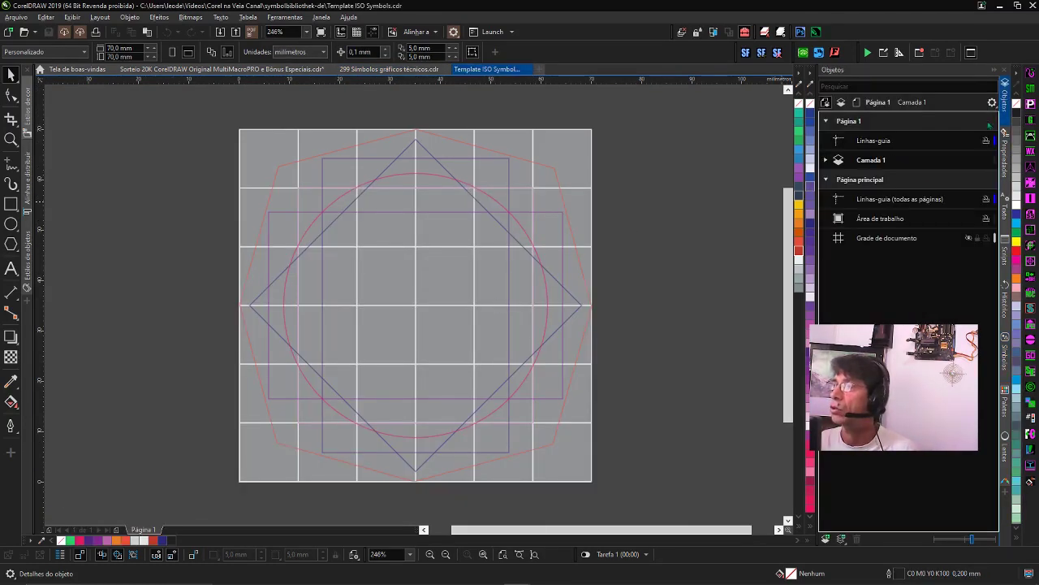
{"action": "left_click", "coordinate": [826, 159]}
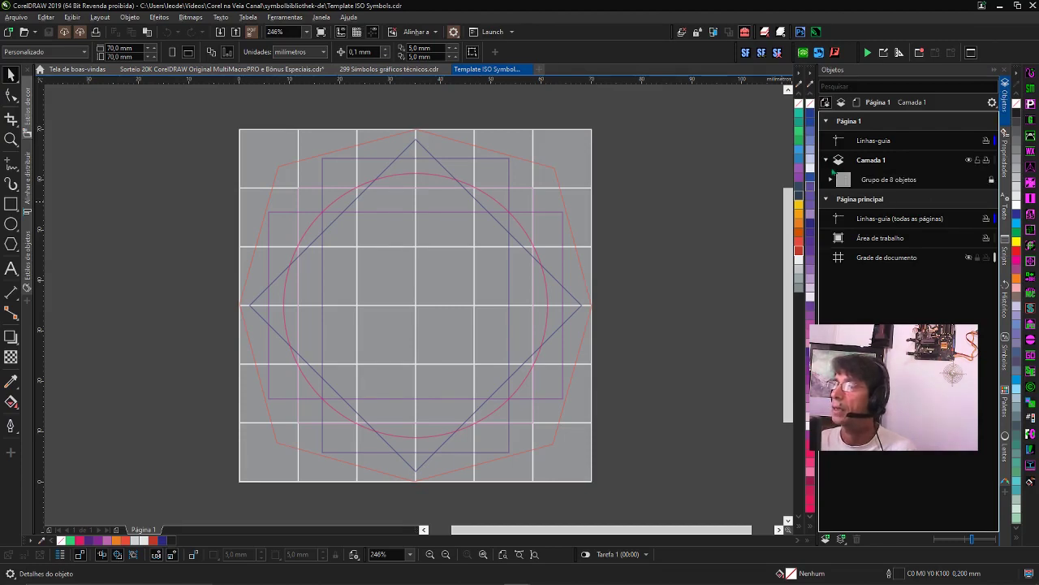
{"action": "left_click", "coordinate": [831, 179]}
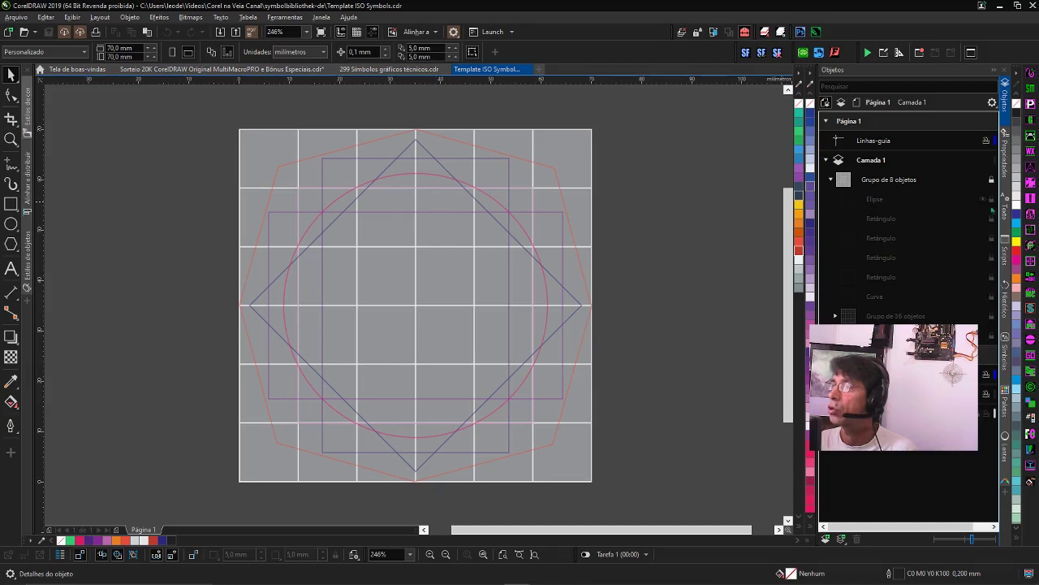
{"action": "left_click", "coordinate": [305, 250]}
{"action": "left_click", "coordinate": [446, 234]}
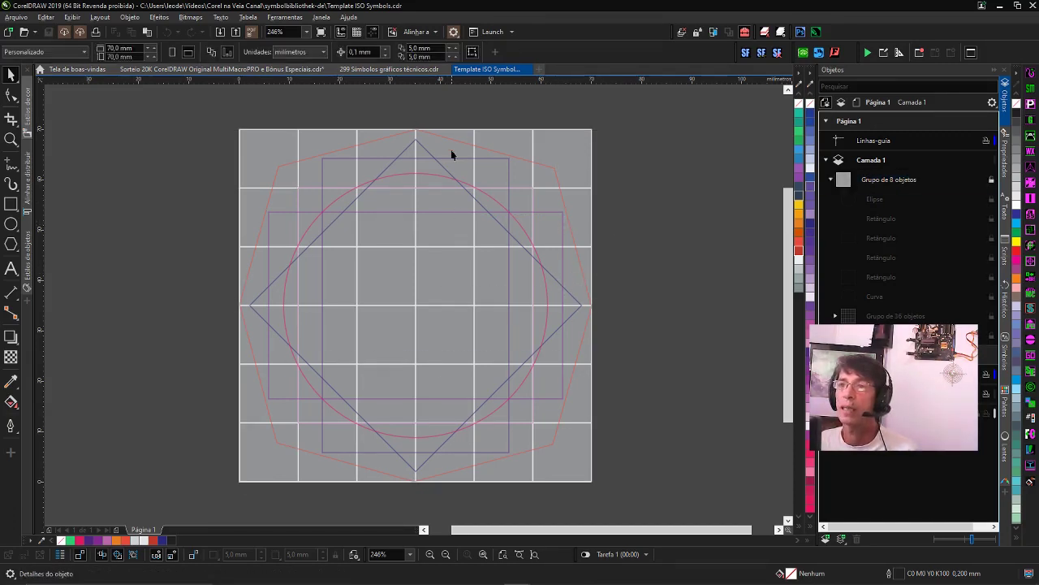
- Turn on snapping to guidelines in the Alinhar a options
{"action": "left_click", "coordinate": [436, 33]}
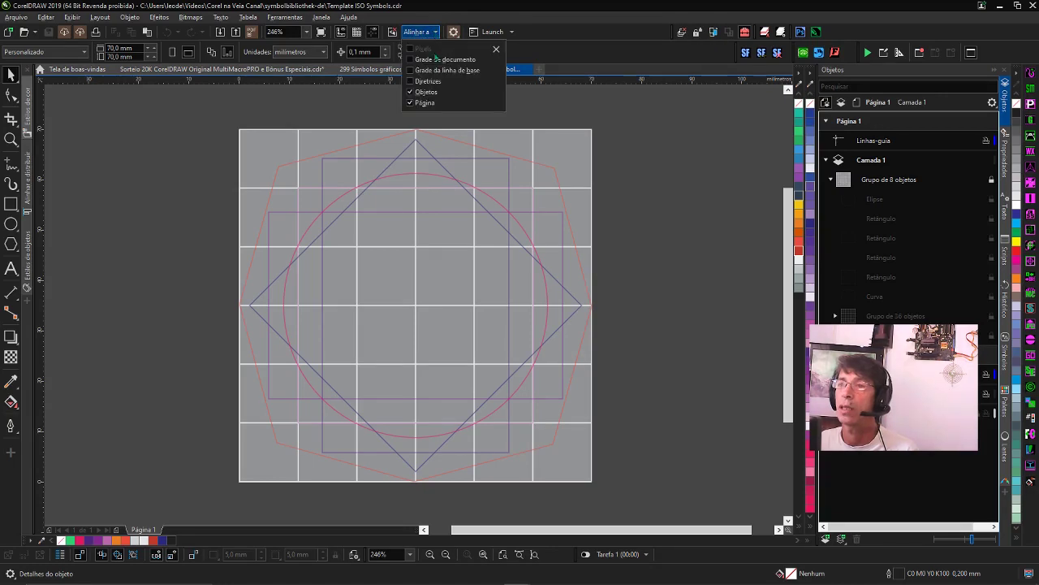
{"action": "left_click", "coordinate": [416, 83]}
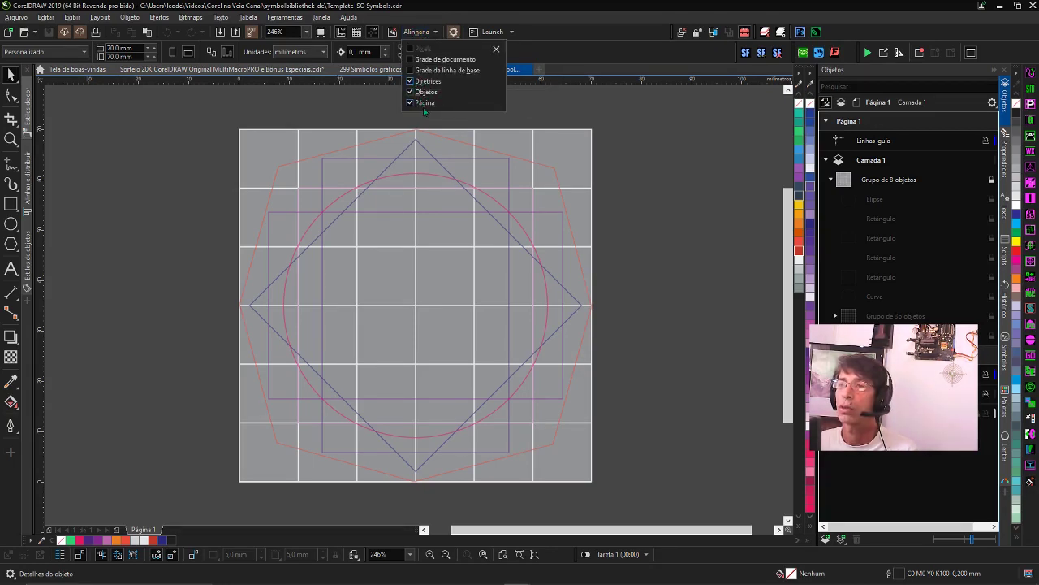
{"action": "left_click", "coordinate": [599, 146]}
{"action": "left_click", "coordinate": [11, 224]}
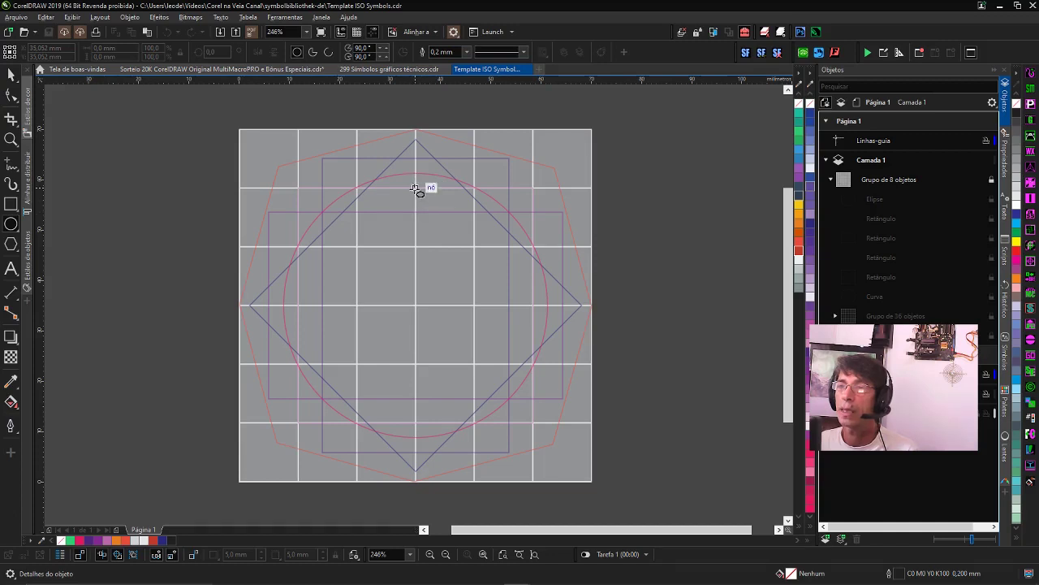
- Draw a 13.855 mm circle on the vertical axis near the top of the grid
{"action": "left_click_drag", "start_coordinate": [416, 189], "coordinate": [384, 219]}
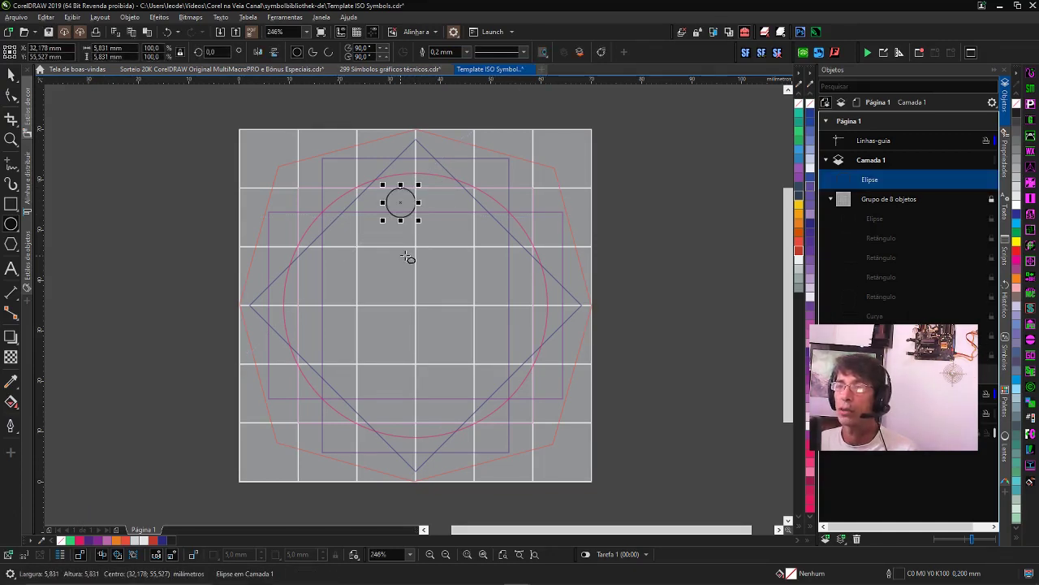
{"action": "key", "text": "ctrl+z"}
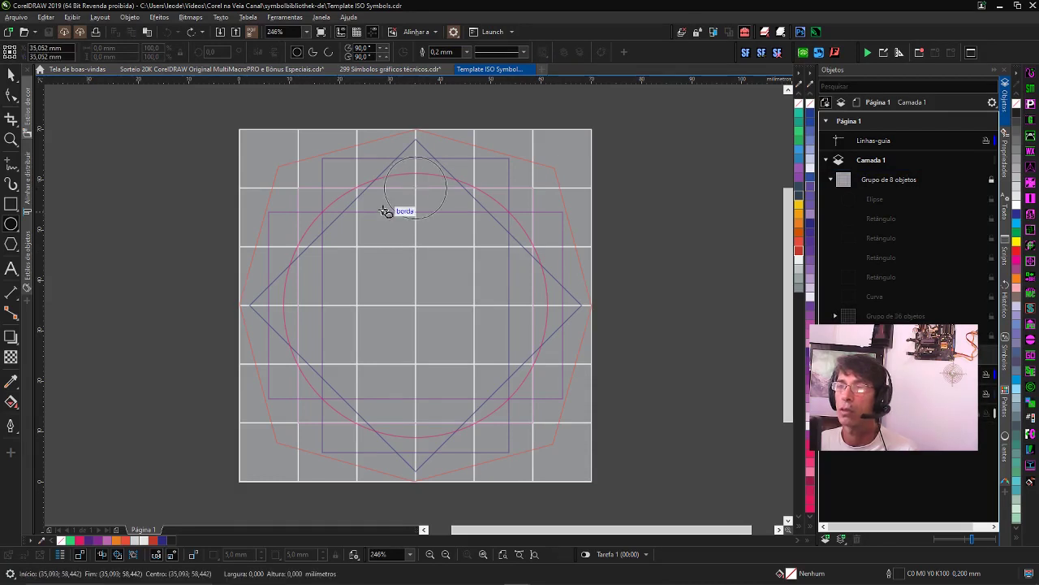
{"action": "left_click_drag", "start_coordinate": [385, 211], "coordinate": [394, 214]}
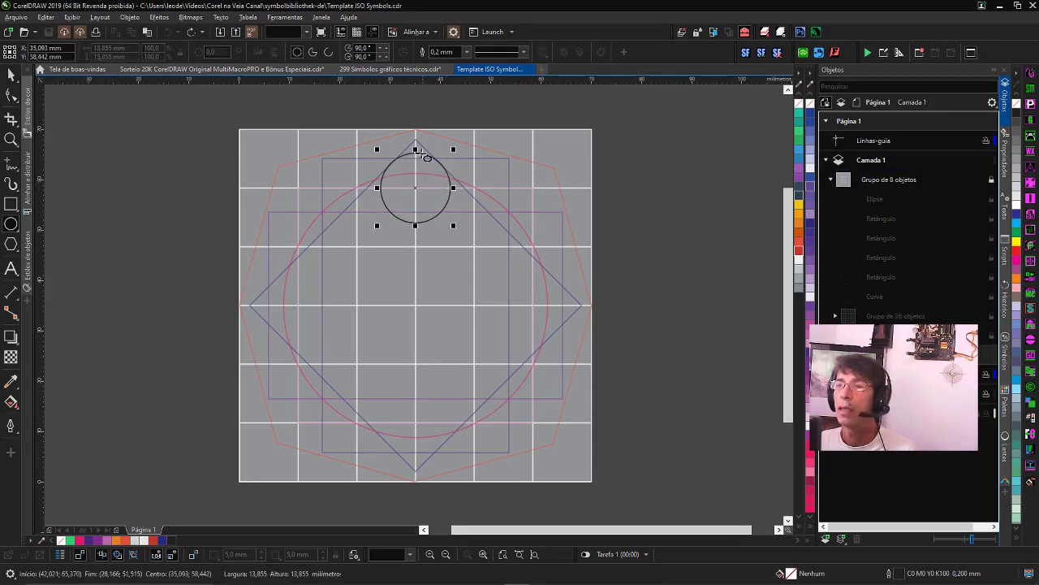
{"action": "left_click_drag", "start_coordinate": [424, 154], "coordinate": [425, 155]}
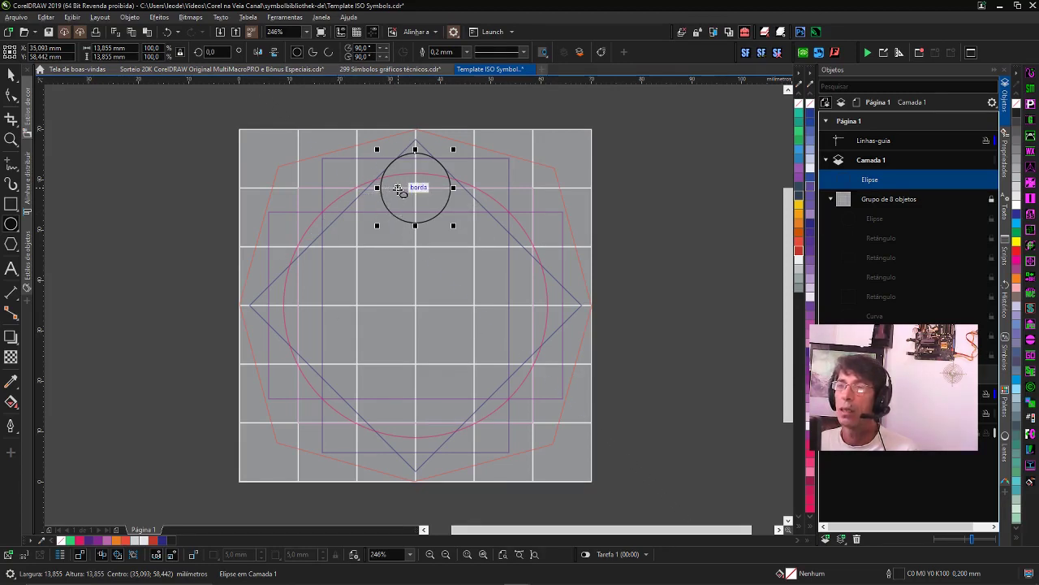
{"action": "left_click_drag", "start_coordinate": [411, 194], "coordinate": [413, 198]}
- Zoom to fit the whole page in the window
{"action": "scroll", "coordinate": [414, 301], "scroll_direction": "up", "scroll_amount": 5}
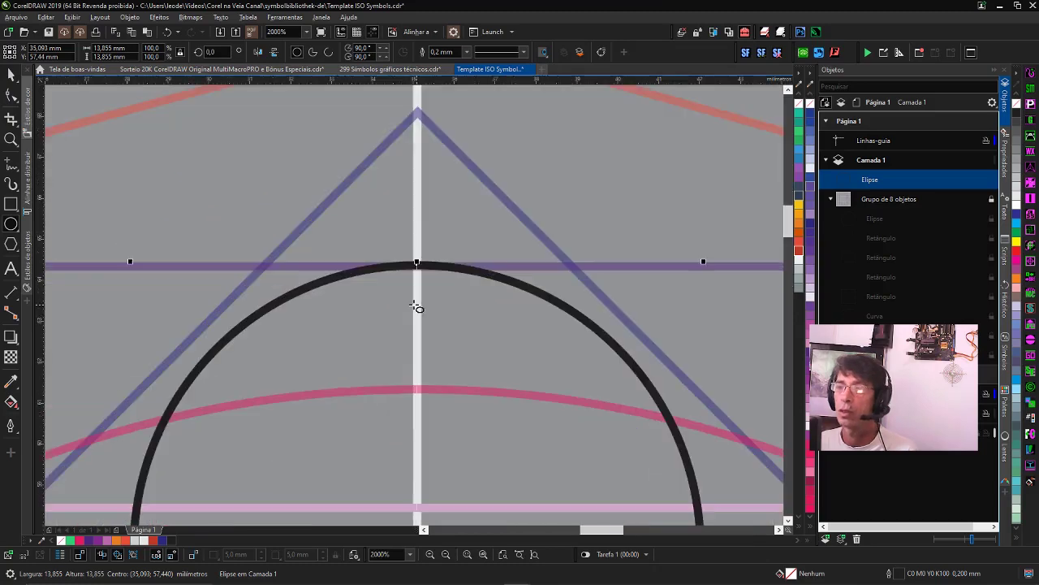
{"action": "scroll", "coordinate": [385, 274], "scroll_direction": "down", "scroll_amount": 3}
{"action": "scroll", "coordinate": [397, 357], "scroll_direction": "down", "scroll_amount": 2}
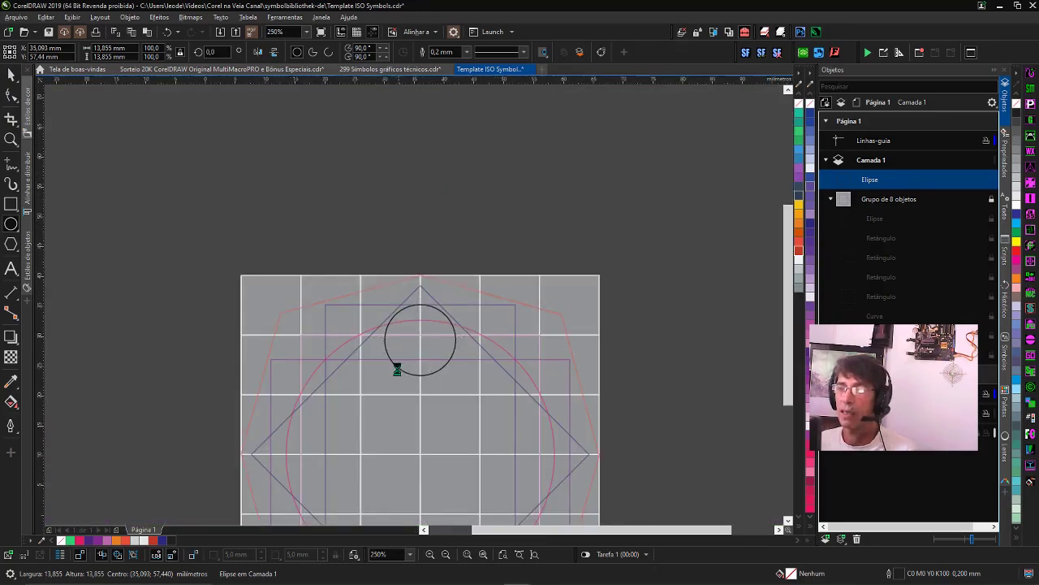
{"action": "key", "text": "shift+F4"}
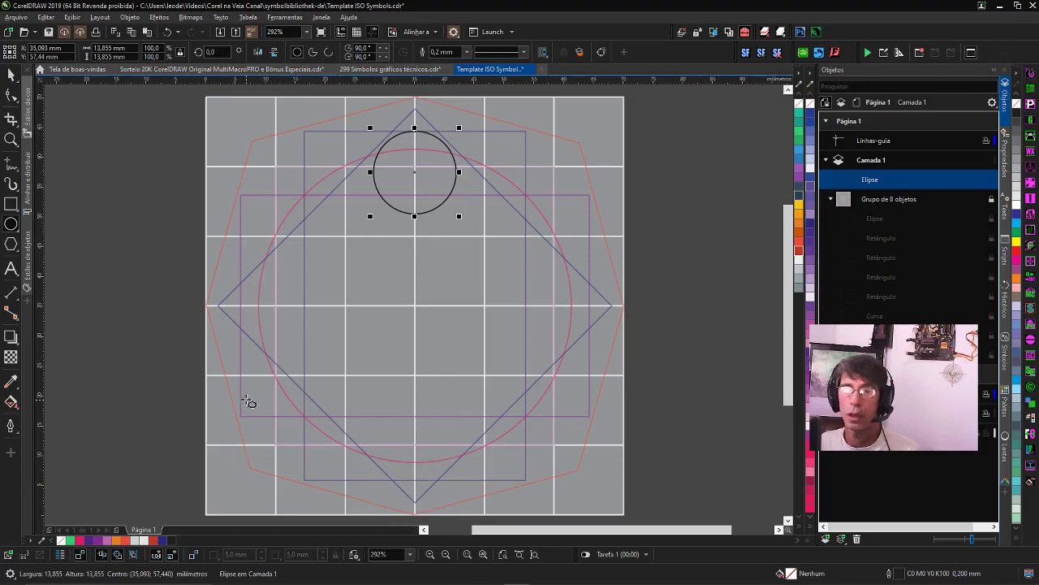
{"action": "left_click", "coordinate": [11, 244]}
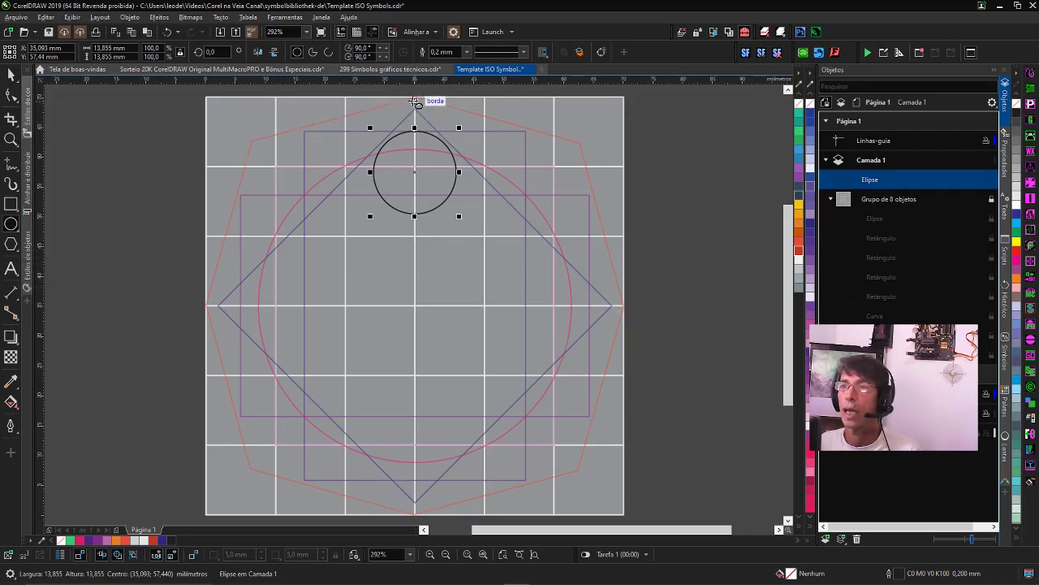
{"action": "left_click", "coordinate": [11, 75]}
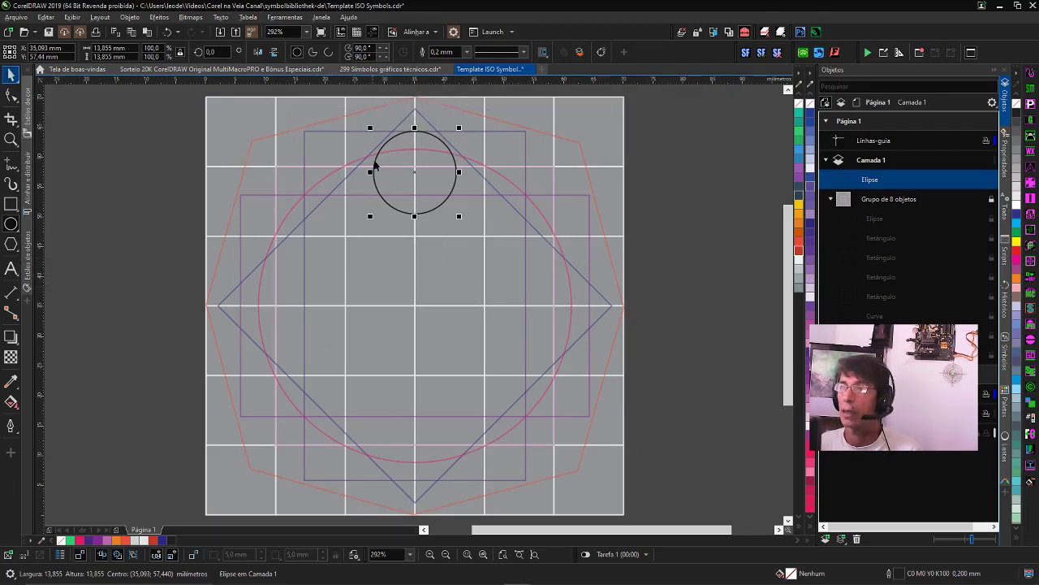
{"action": "key", "text": "F7"}
- Draw a page-spanning circle and a concentric copy scaled to 83.5%
{"action": "left_click", "coordinate": [531, 201]}
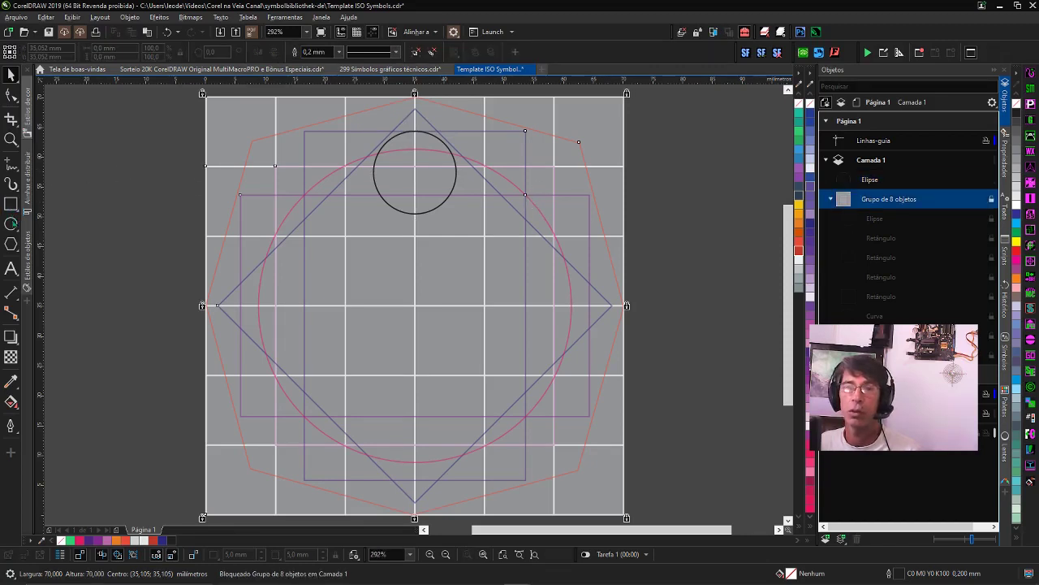
{"action": "left_click", "coordinate": [11, 224]}
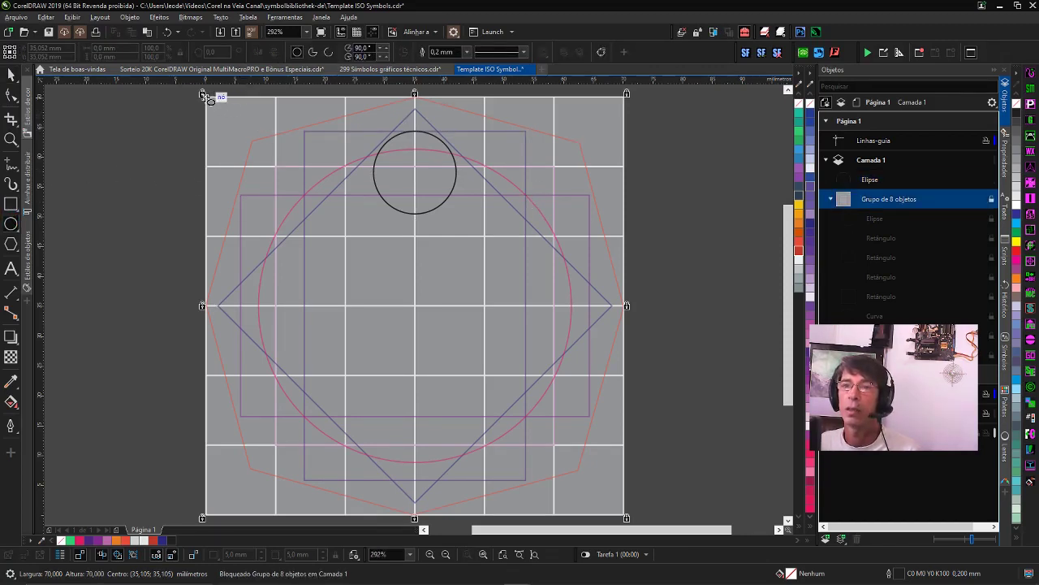
{"action": "left_click_drag", "start_coordinate": [207, 98], "coordinate": [623, 514]}
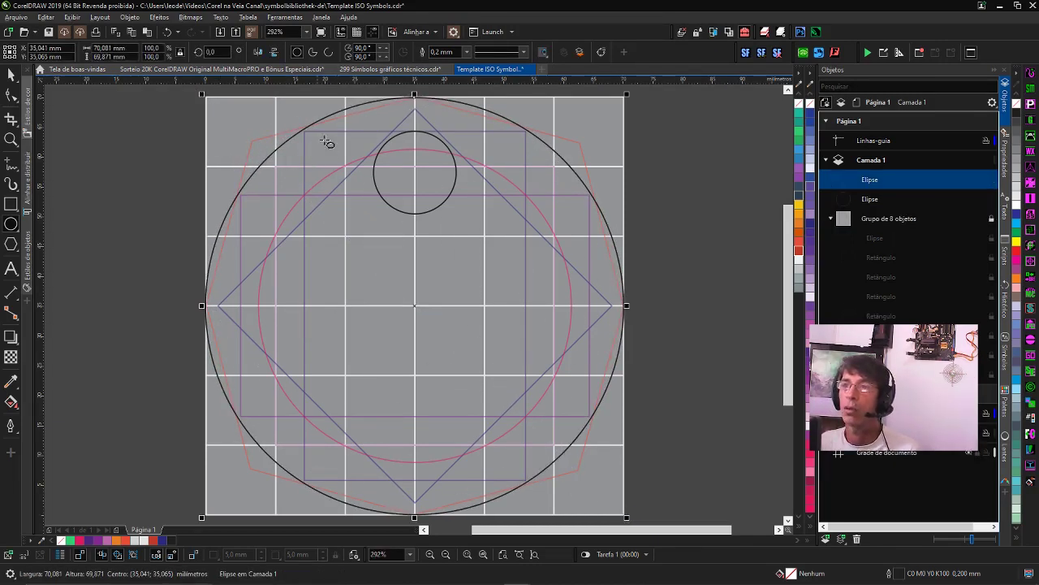
{"action": "mouse_move", "coordinate": [627, 95]}
{"action": "left_mouse_down"}
{"action": "mouse_move", "coordinate": [591, 109]}
{"action": "mouse_move", "coordinate": [575, 130]}
{"action": "mouse_move", "coordinate": [623, 130]}
{"action": "left_mouse_up"}
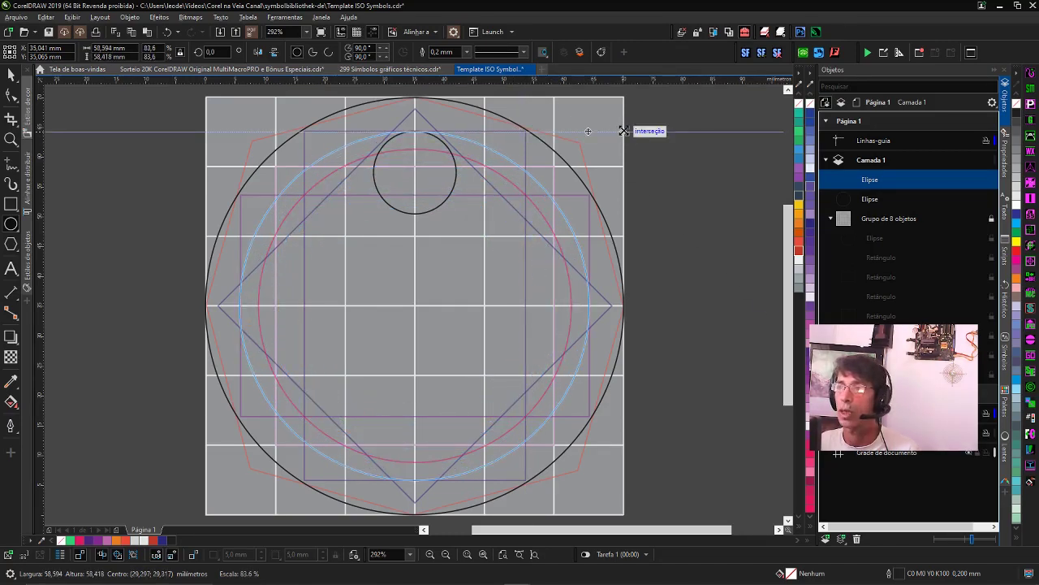
{"action": "left_click_drag", "start_coordinate": [626, 134], "coordinate": [626, 134]}
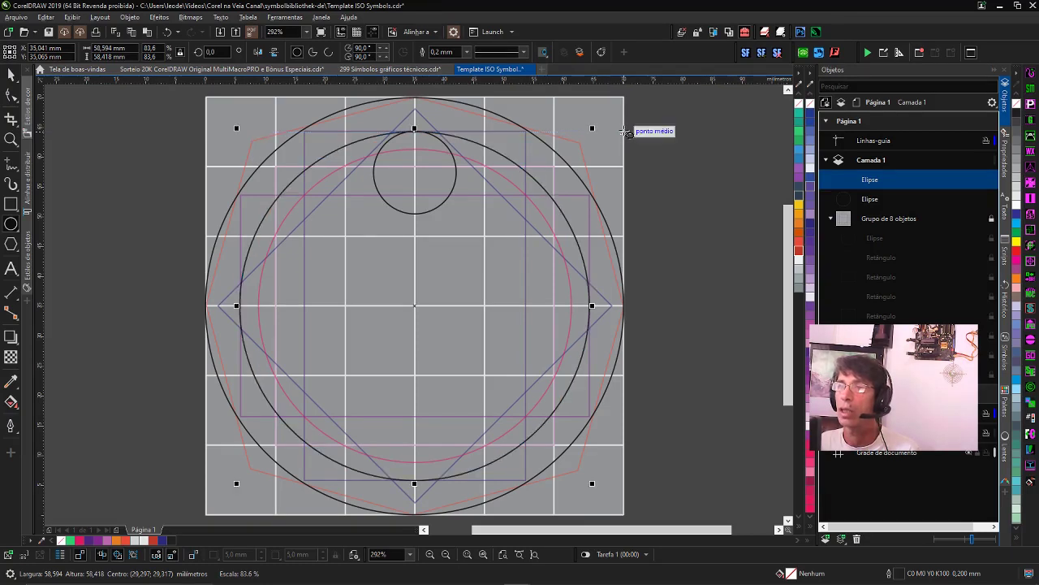
- Combine both circles into a ring filled red with no outline
{"action": "key", "text": "space"}
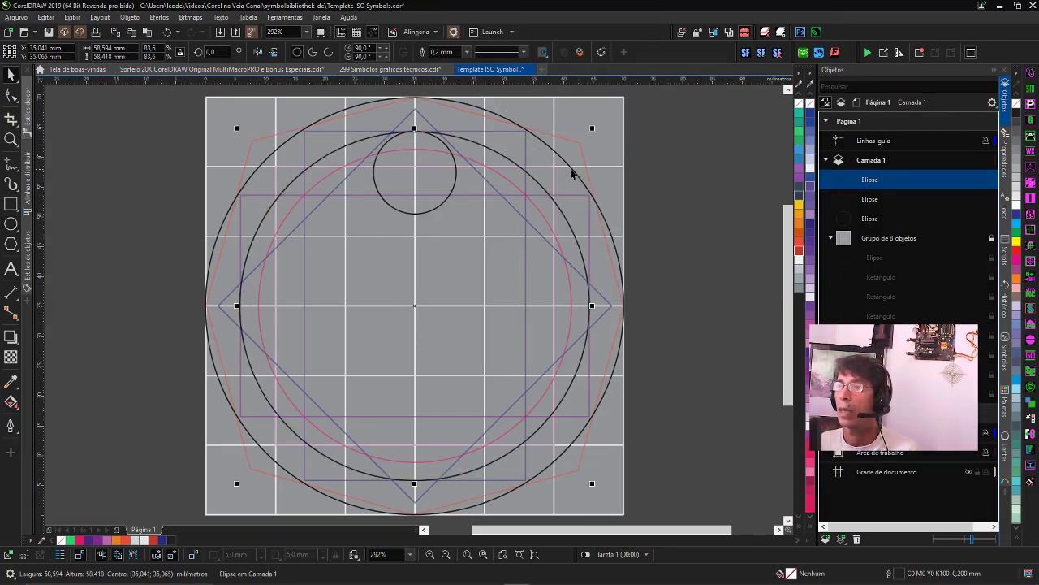
{"action": "left_click", "coordinate": [571, 169], "text": "shift"}
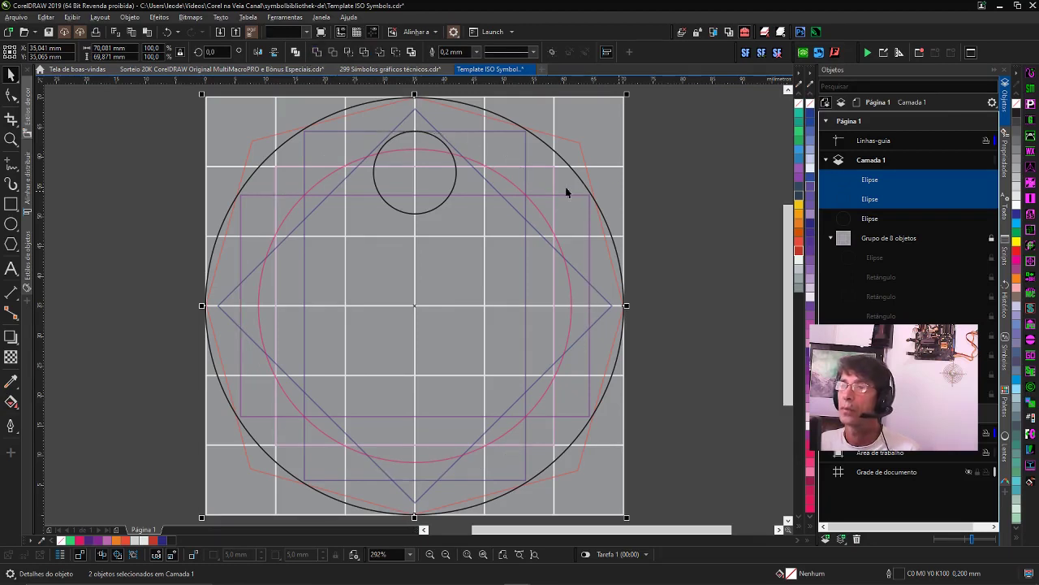
{"action": "key", "text": "ctrl+l"}
{"action": "key", "text": "ctrl+z"}
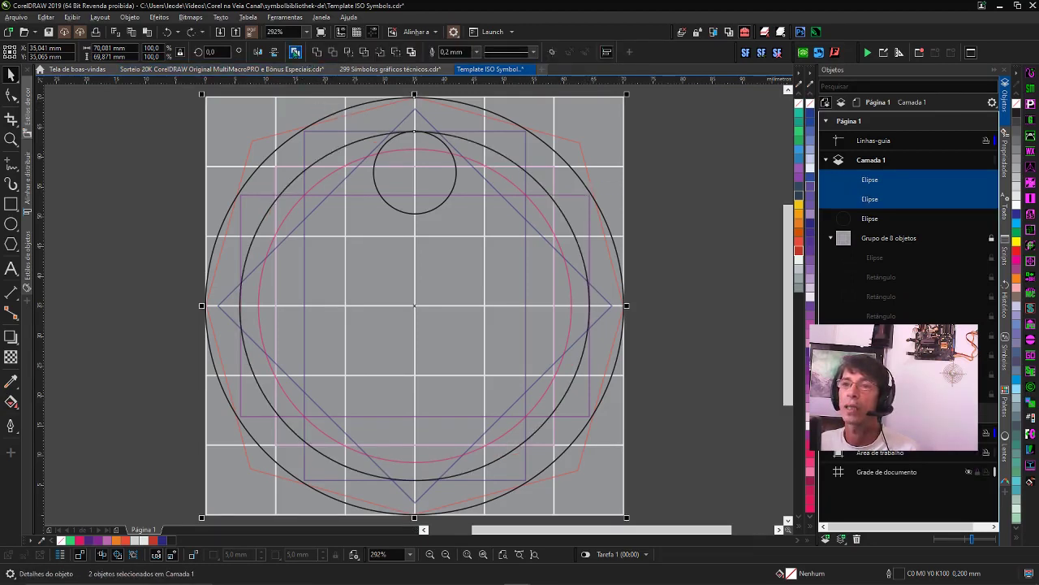
{"action": "left_click", "coordinate": [295, 51]}
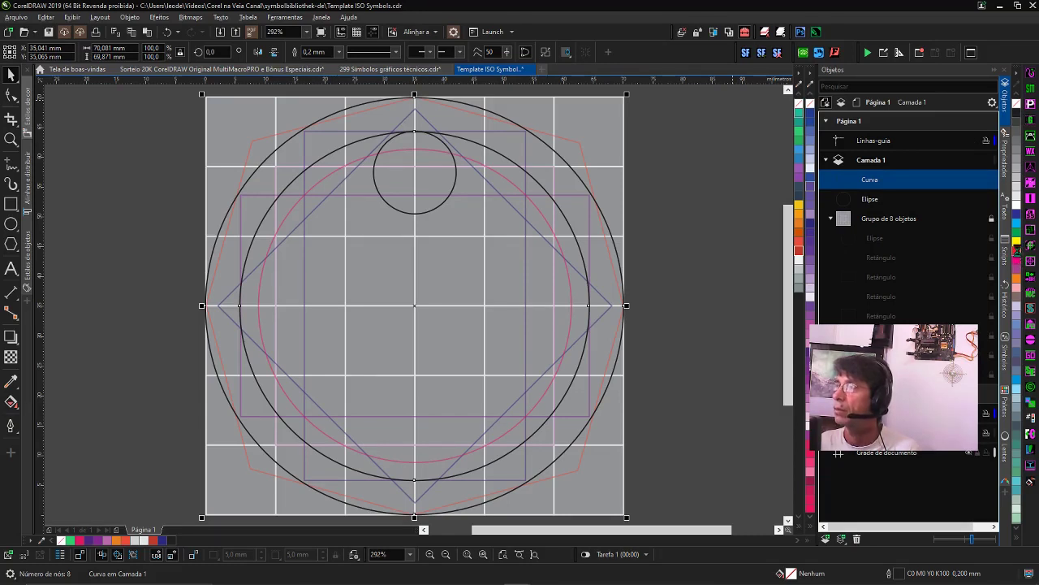
{"action": "left_click", "coordinate": [1016, 250]}
{"action": "right_click", "coordinate": [1016, 106]}
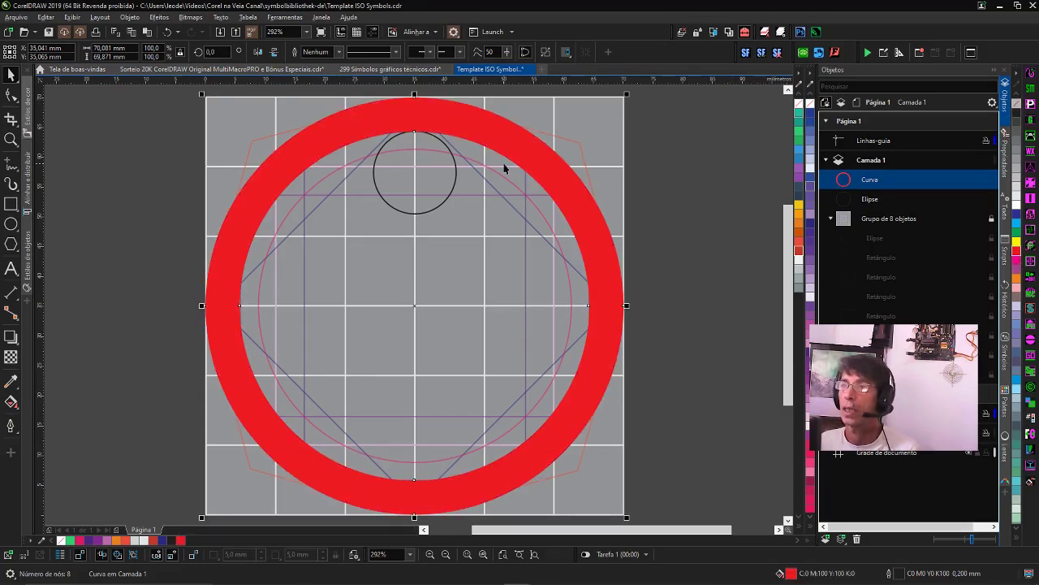
- Nudge the small head circle slightly lower
{"action": "left_click", "coordinate": [416, 213]}
{"action": "left_click_drag", "start_coordinate": [415, 173], "coordinate": [407, 193]}
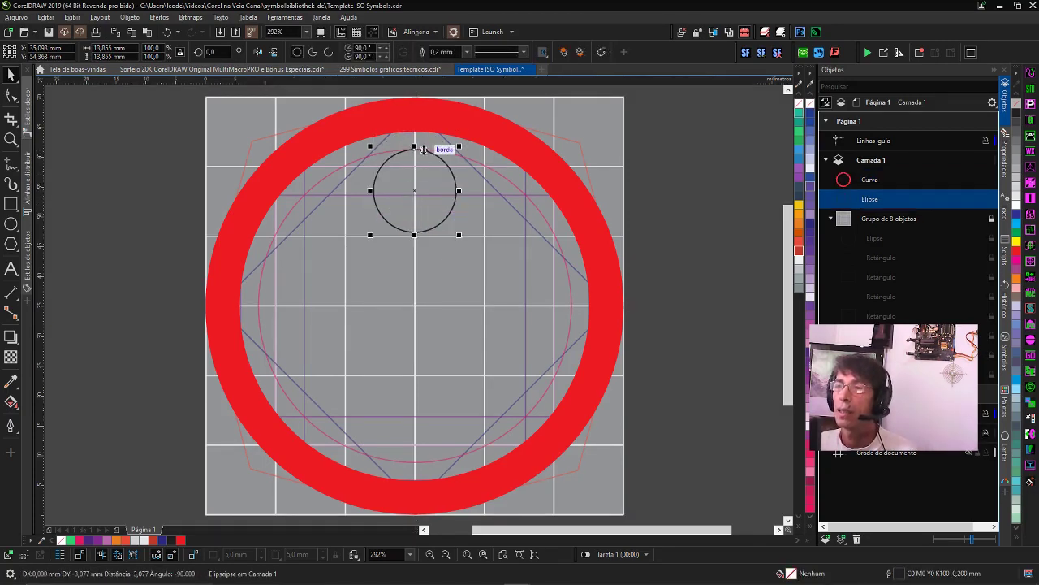
{"action": "scroll", "coordinate": [379, 302], "scroll_direction": "up", "scroll_amount": 4}
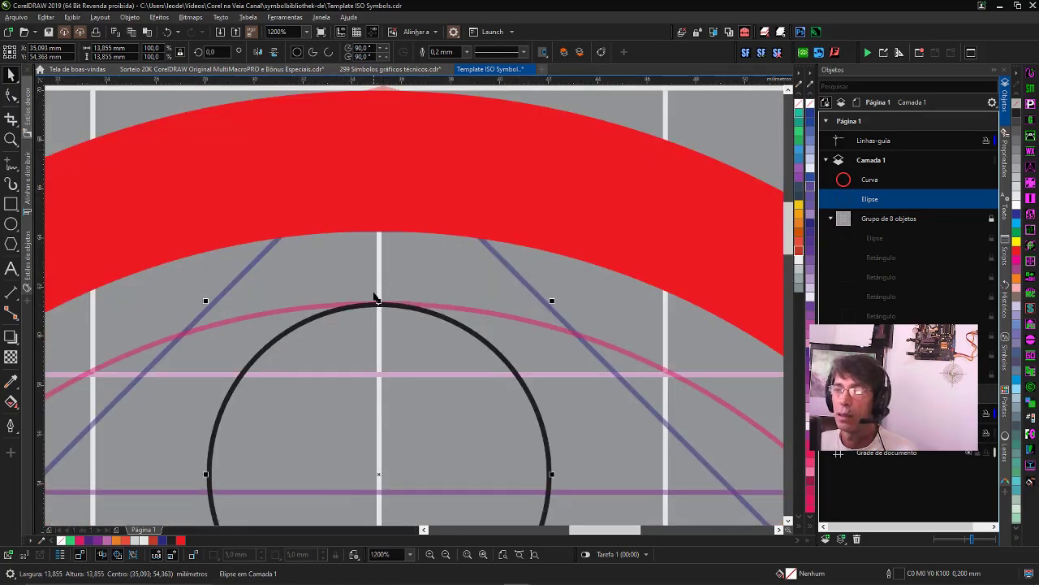
{"action": "scroll", "coordinate": [378, 301], "scroll_direction": "down", "scroll_amount": 4}
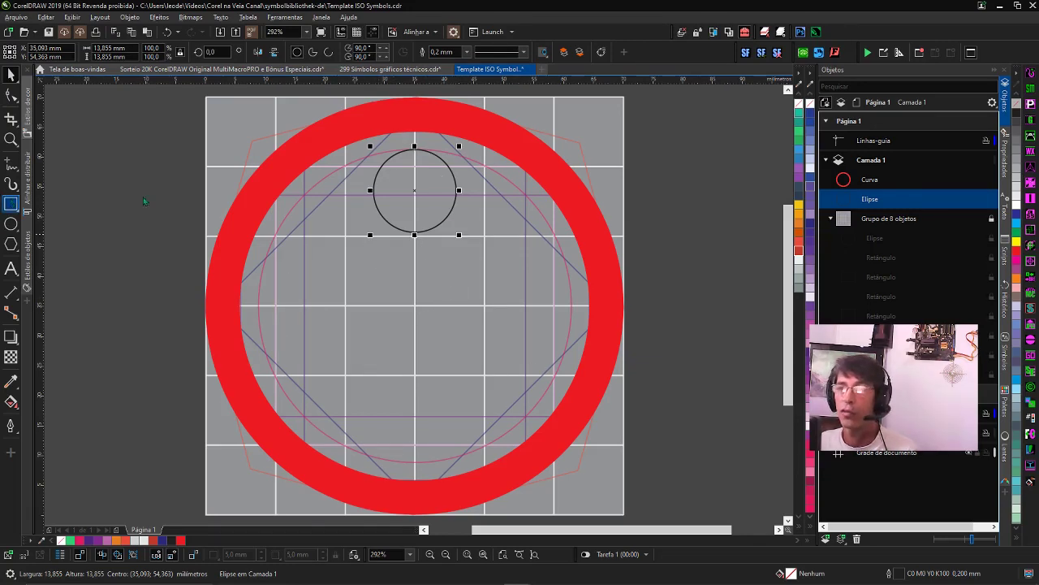
- Draw a square below the head circle and round all its corners
{"action": "key", "text": "F6"}
{"action": "left_click_drag", "start_coordinate": [346, 236], "coordinate": [487, 377]}
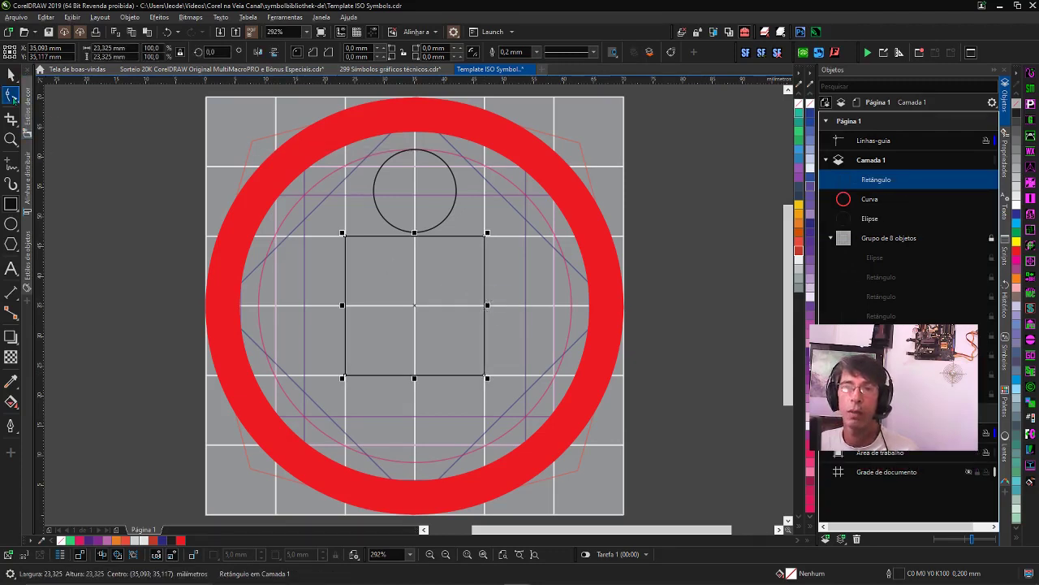
{"action": "left_click", "coordinate": [12, 95]}
{"action": "left_click_drag", "start_coordinate": [345, 236], "coordinate": [363, 237]}
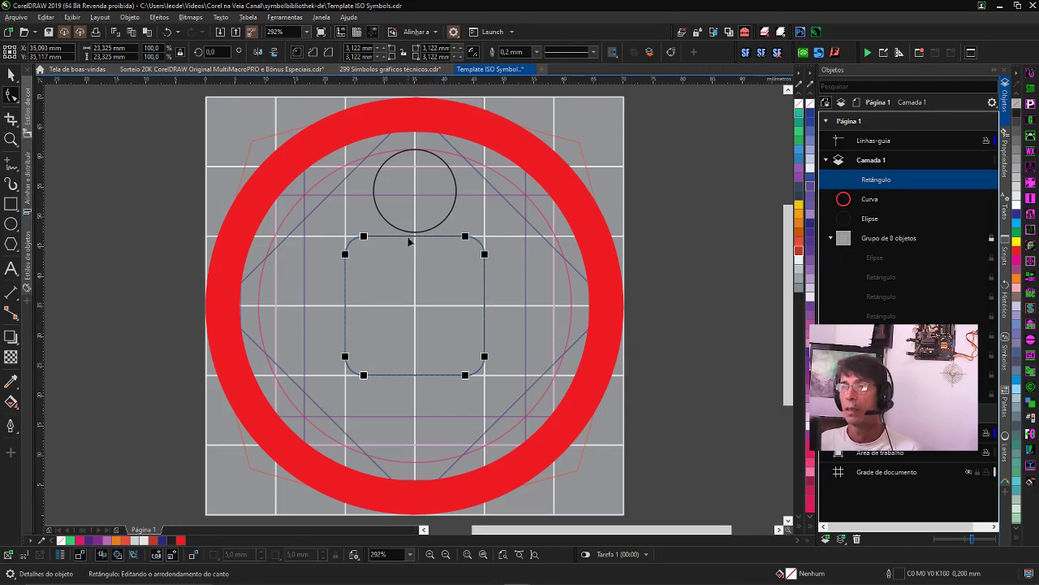
- Resize rectangles into narrow arm and body pieces, then import ISO_3864_man_02.png for reference
{"action": "key", "text": "space"}
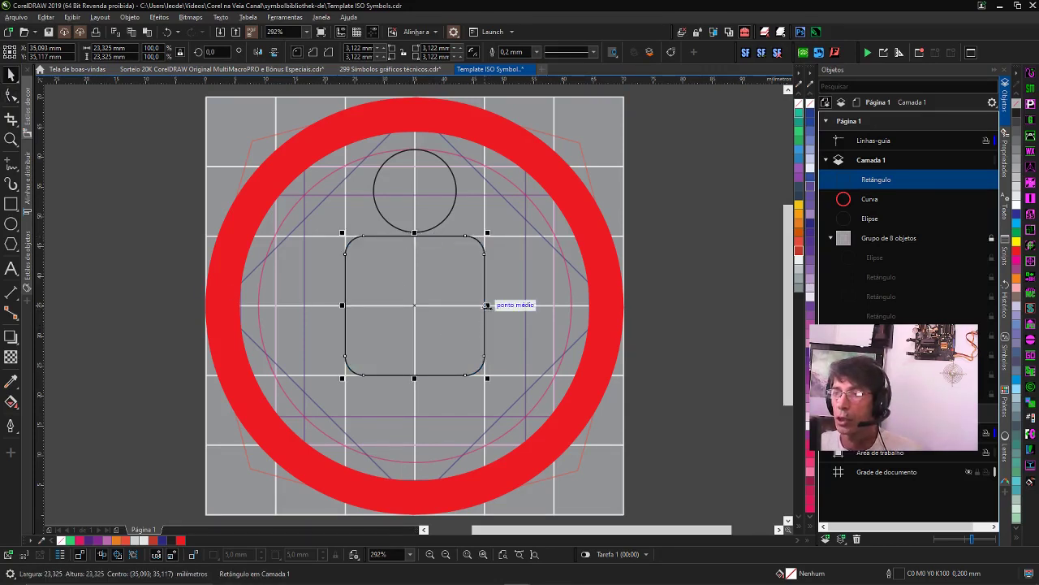
{"action": "mouse_move", "coordinate": [488, 305]}
{"action": "left_mouse_down"}
{"action": "mouse_move", "coordinate": [372, 303]}
{"action": "mouse_move", "coordinate": [399, 322]}
{"action": "mouse_move", "coordinate": [456, 328]}
{"action": "mouse_move", "coordinate": [450, 305]}
{"action": "left_mouse_up"}
{"action": "left_click", "coordinate": [412, 322]}
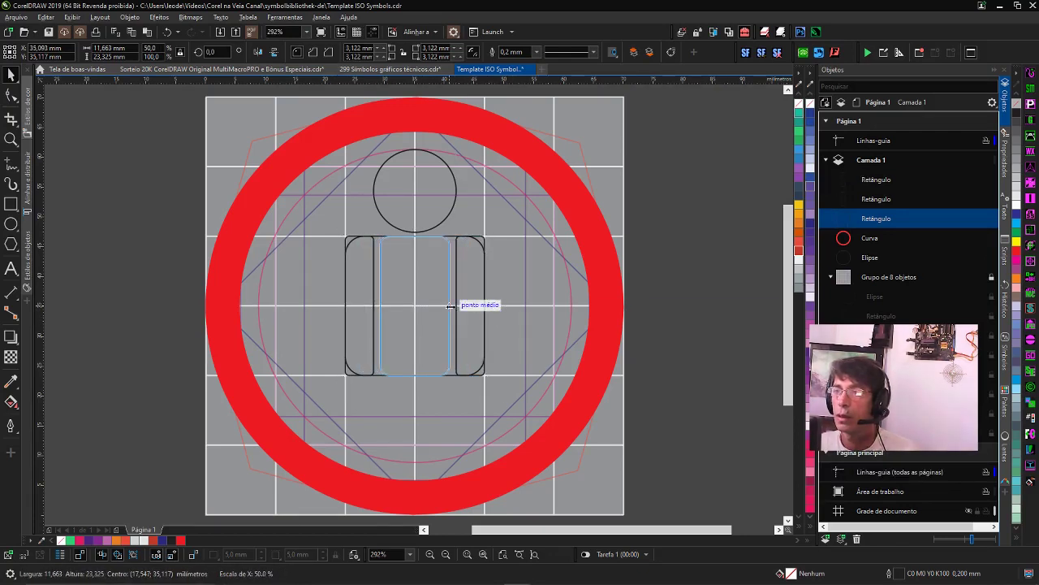
{"action": "left_click_drag", "start_coordinate": [451, 305], "coordinate": [453, 305]}
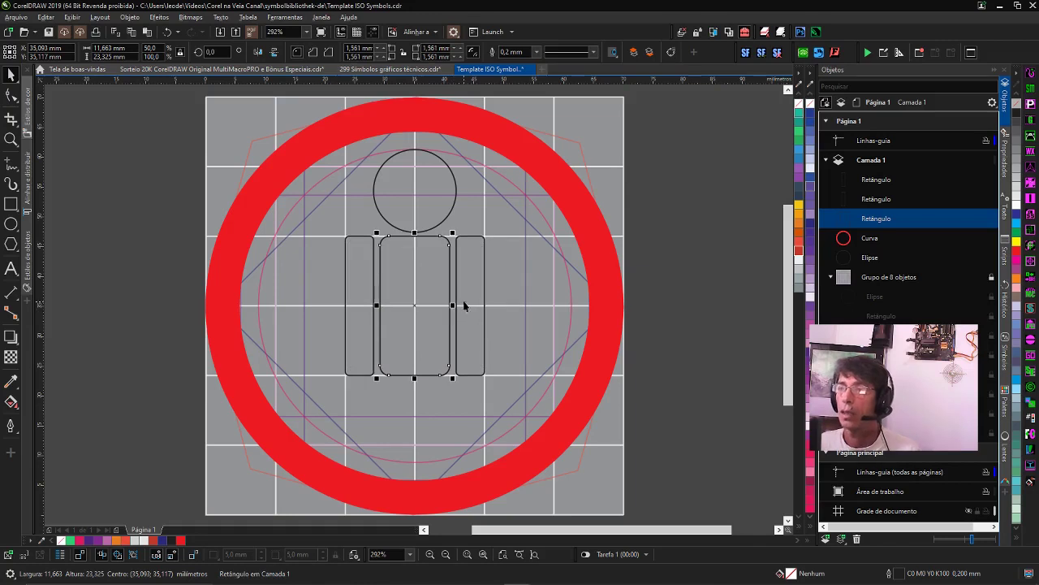
{"action": "left_click", "coordinate": [463, 292]}
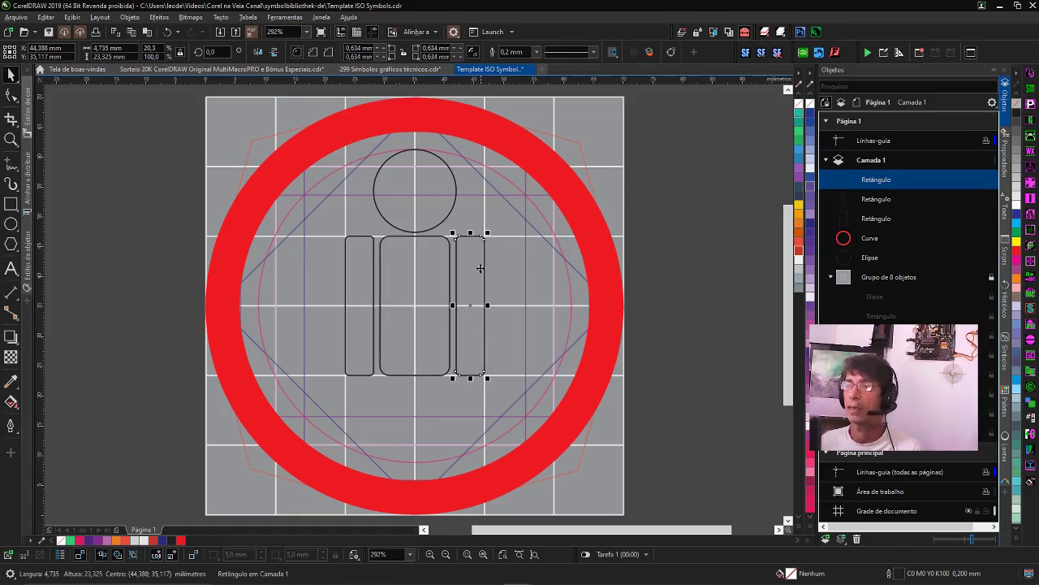
{"action": "left_click", "coordinate": [474, 259]}
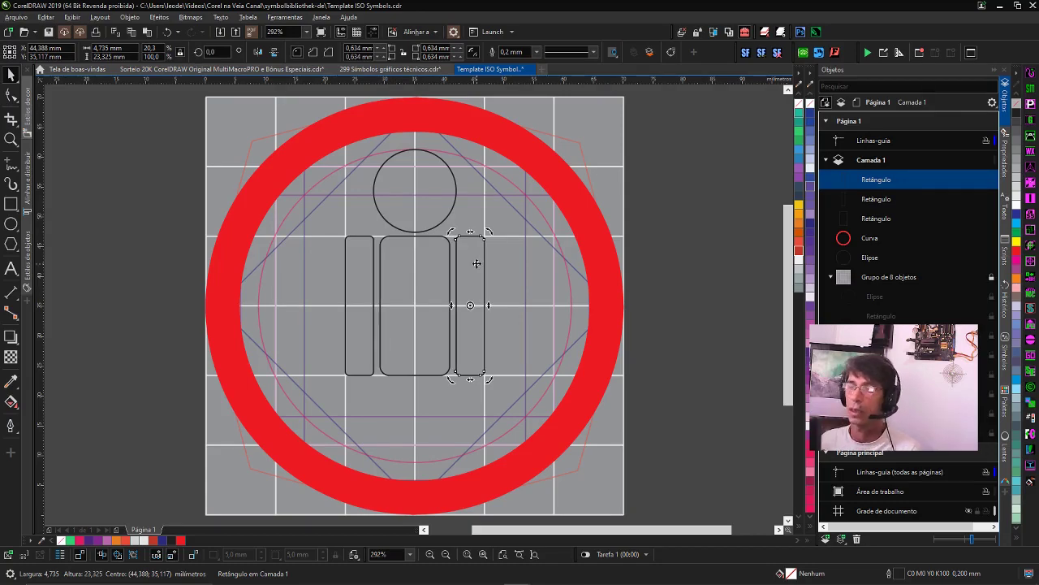
{"action": "key", "text": "alt+Tab"}
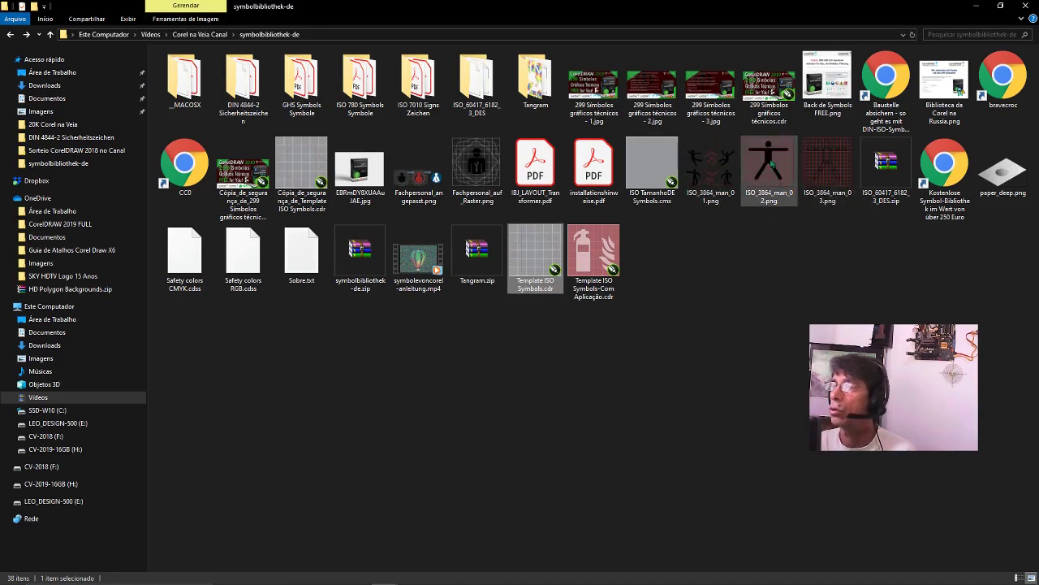
{"action": "left_click_drag", "start_coordinate": [769, 165], "coordinate": [680, 331]}
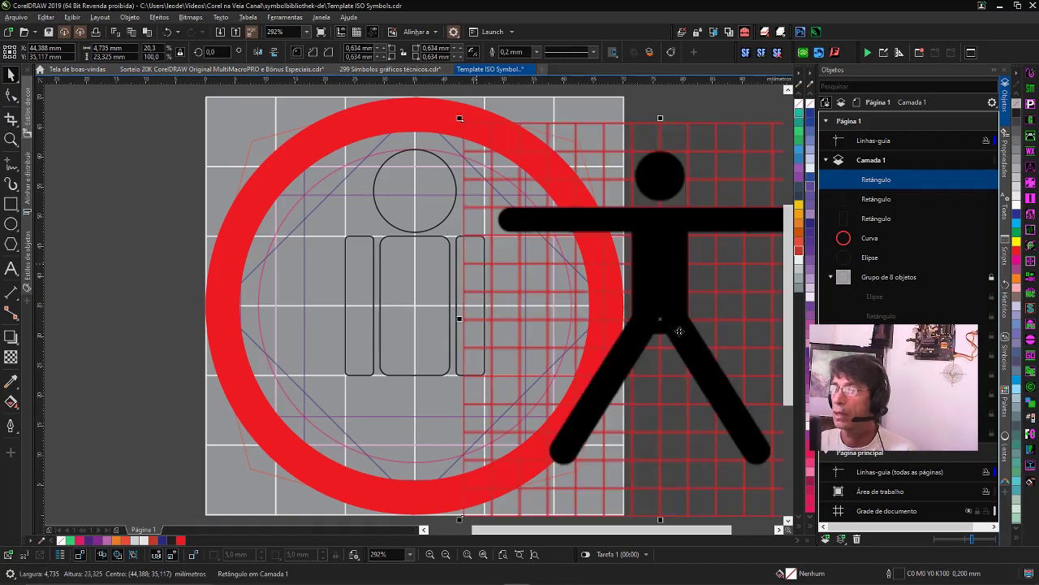
- Move the ISO_3864_man_02.png image beside the template to compare, then delete it and fit the view
{"action": "scroll", "coordinate": [410, 296], "scroll_direction": "down", "scroll_amount": 3}
{"action": "mouse_move", "coordinate": [415, 293]}
{"action": "left_mouse_down"}
{"action": "mouse_move", "coordinate": [526, 295]}
{"action": "mouse_move", "coordinate": [526, 277]}
{"action": "left_mouse_up"}
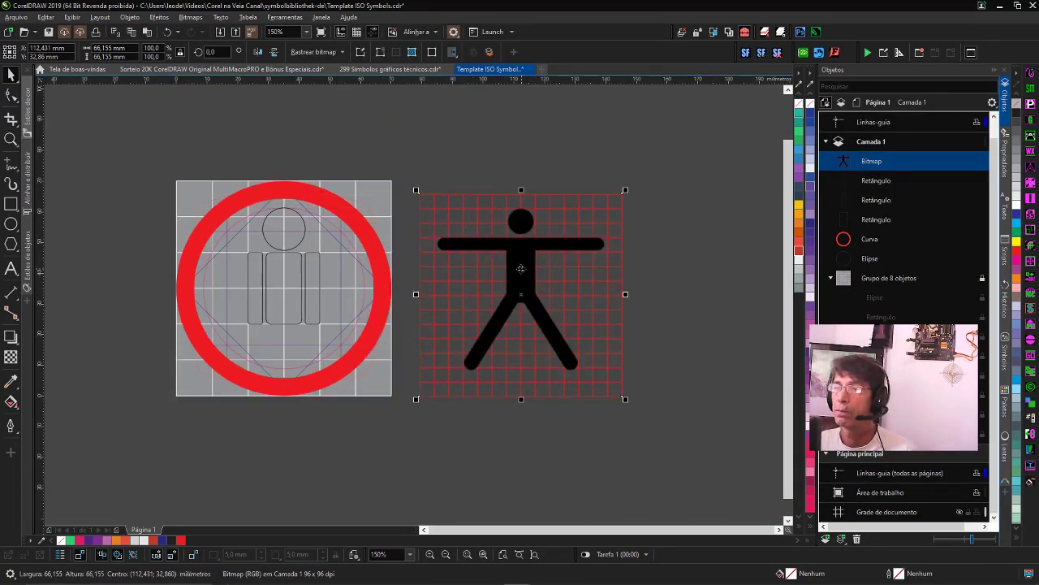
{"action": "scroll", "coordinate": [515, 263], "scroll_direction": "up", "scroll_amount": 2}
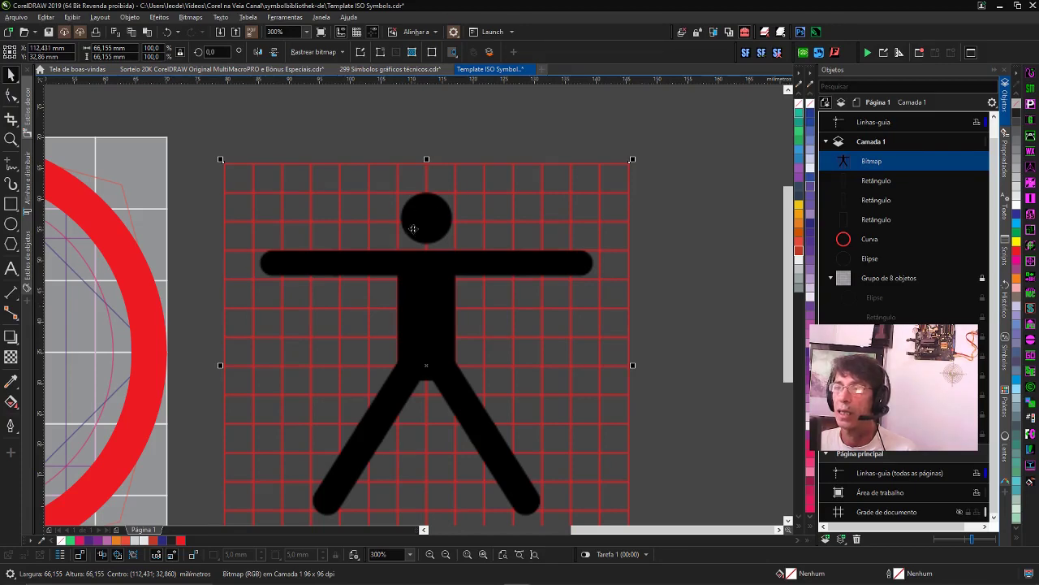
{"action": "scroll", "coordinate": [439, 260], "scroll_direction": "down", "scroll_amount": 2}
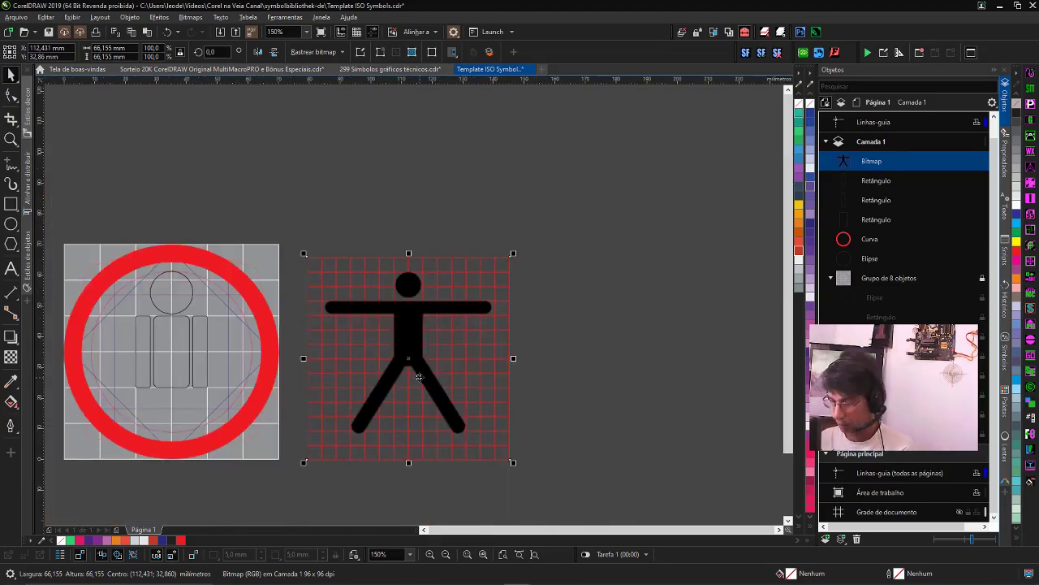
{"action": "key", "text": "Delete"}
{"action": "key", "text": "F4"}
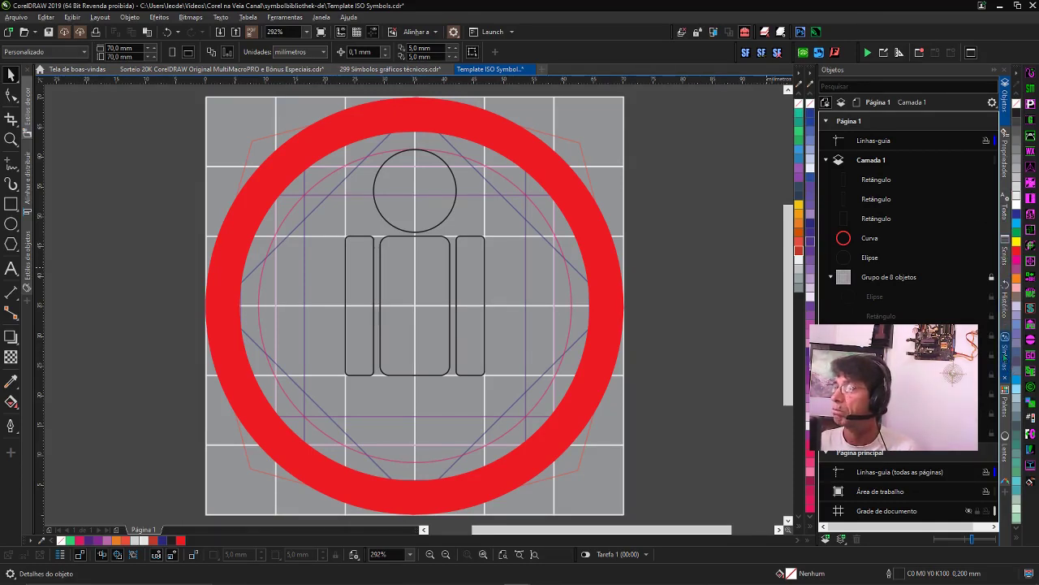
- Browse the DIN 4844-2 Sicherheitszeichen libraries (Gebotszeichen, rescue and prohibition signs), then select the red ring
{"action": "left_click", "coordinate": [1005, 351]}
{"action": "left_click", "coordinate": [841, 143]}
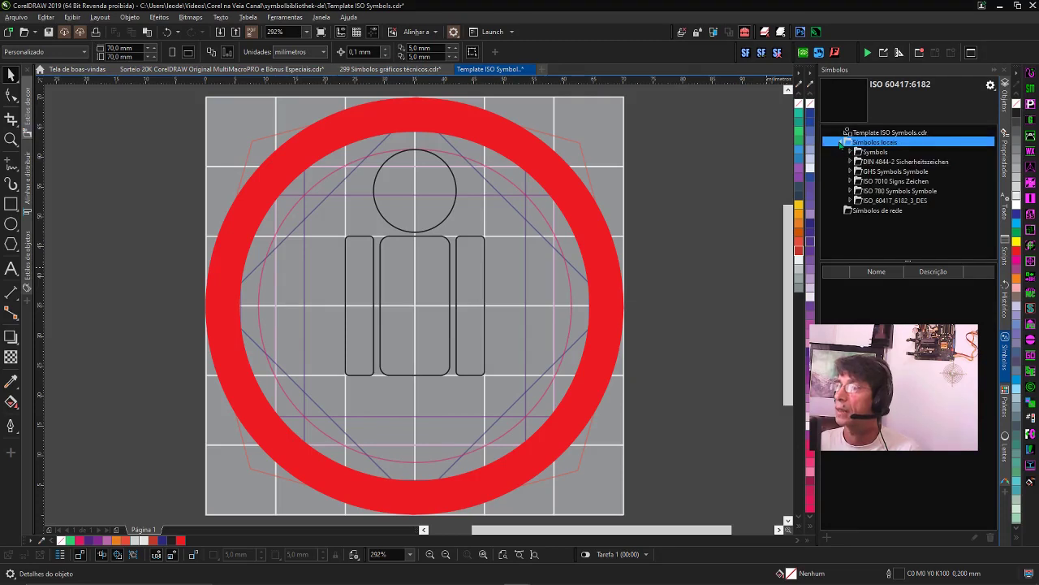
{"action": "left_click", "coordinate": [851, 161]}
{"action": "left_click", "coordinate": [885, 171]}
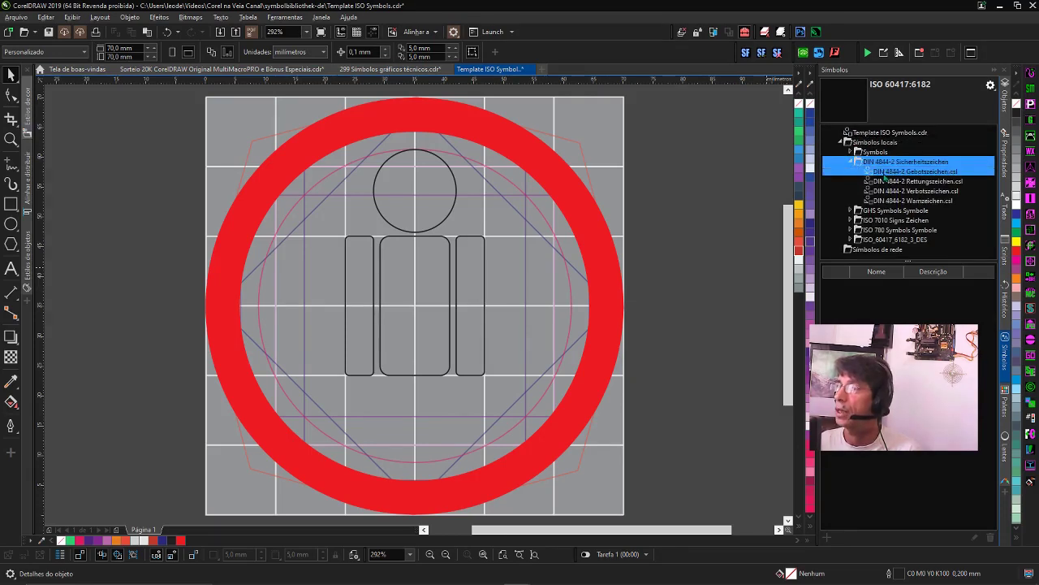
{"action": "left_click", "coordinate": [885, 181]}
{"action": "left_click", "coordinate": [885, 192]}
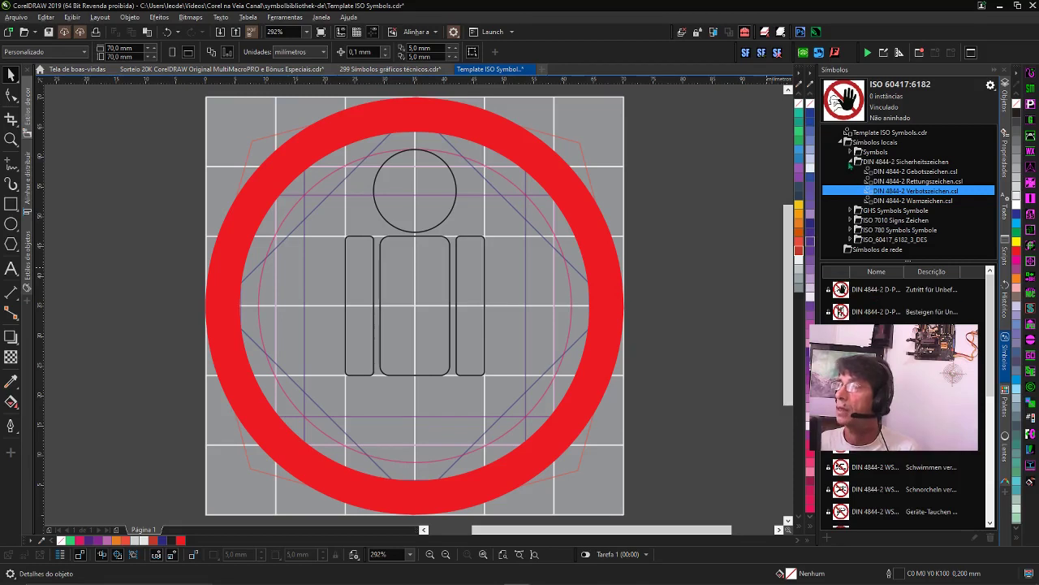
{"action": "left_click", "coordinate": [850, 162]}
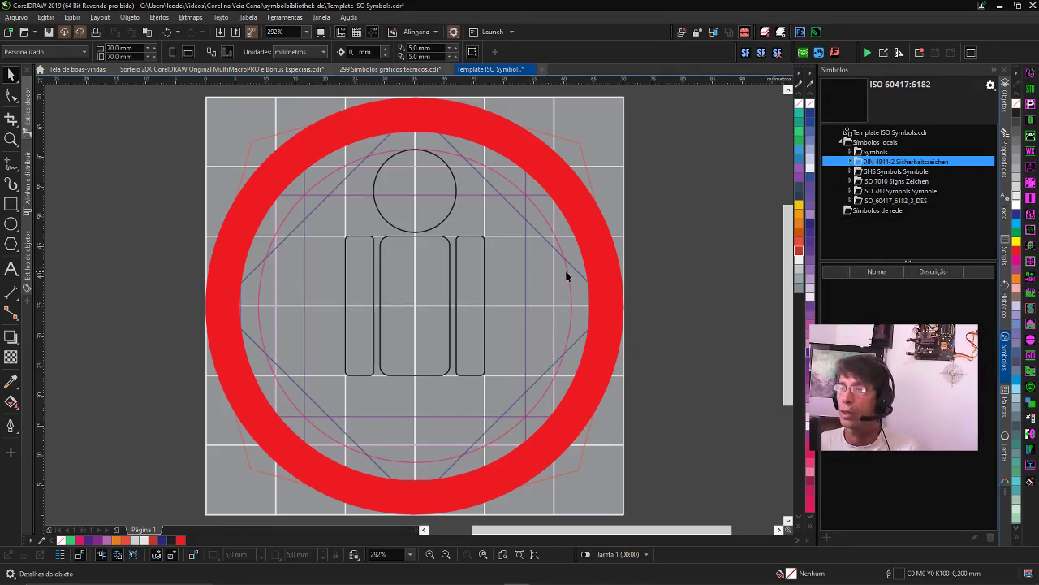
{"action": "left_click", "coordinate": [566, 199]}
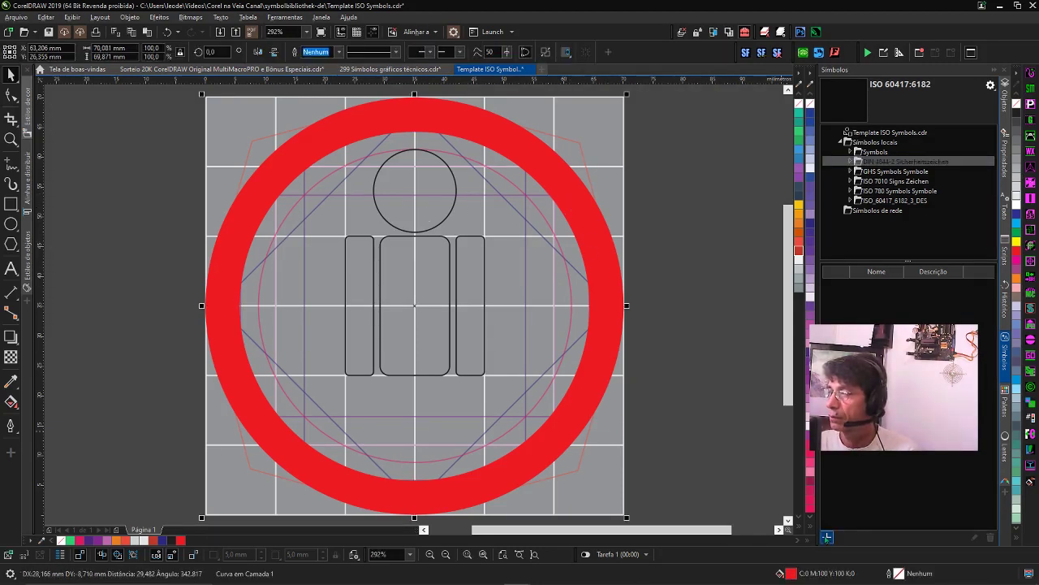
- Cancel the new symbol and select the Símbolos locais group in the Symbols docker
{"action": "left_click", "coordinate": [827, 536]}
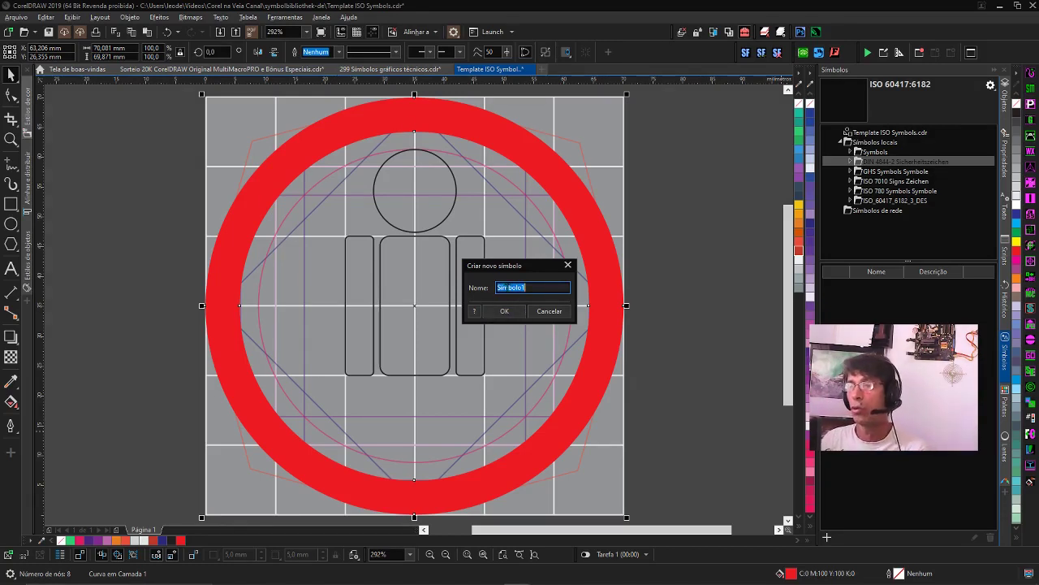
{"action": "left_click", "coordinate": [557, 316]}
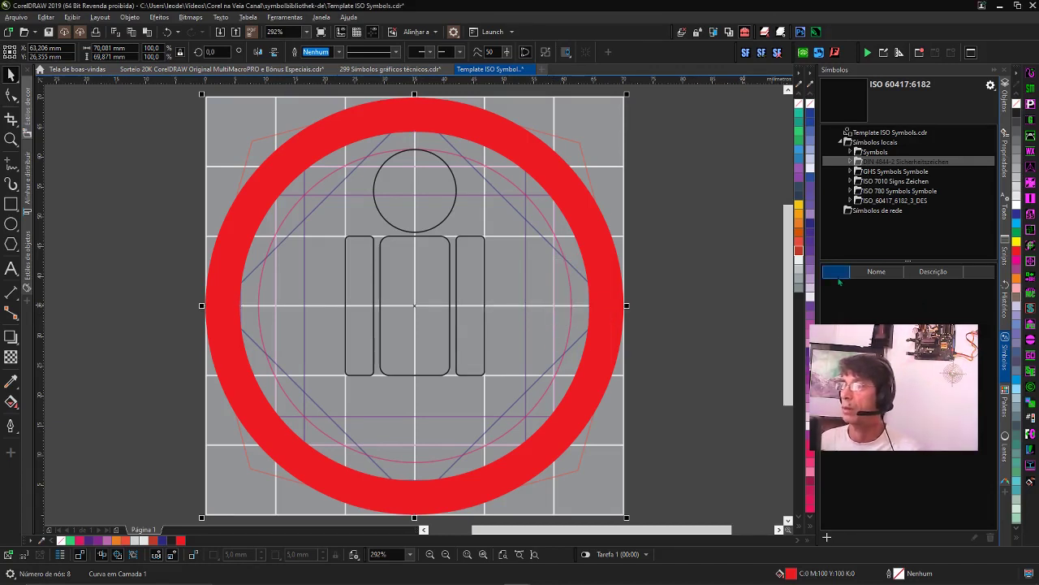
{"action": "left_click", "coordinate": [991, 86]}
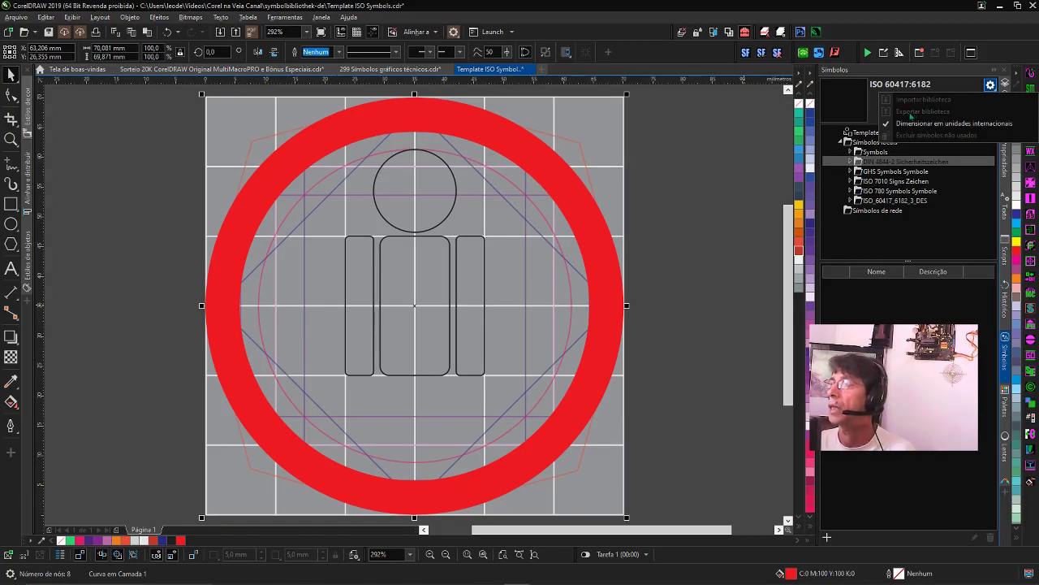
{"action": "left_click", "coordinate": [862, 143]}
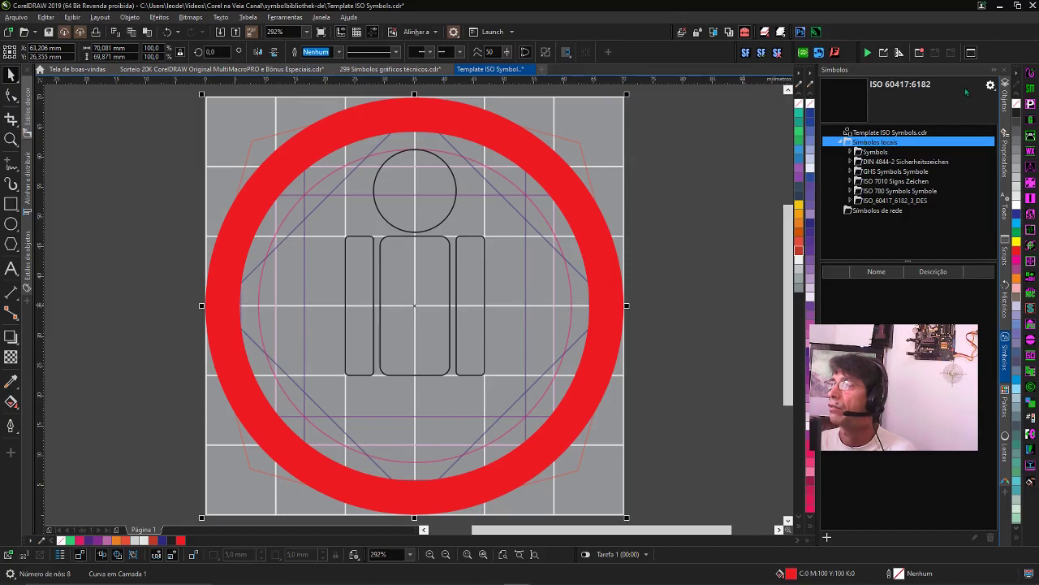
- Select the ISO_60417_6182_3_DES library, then return to the 299 Símbolos gráficos técnicos document
{"action": "left_click", "coordinate": [991, 86]}
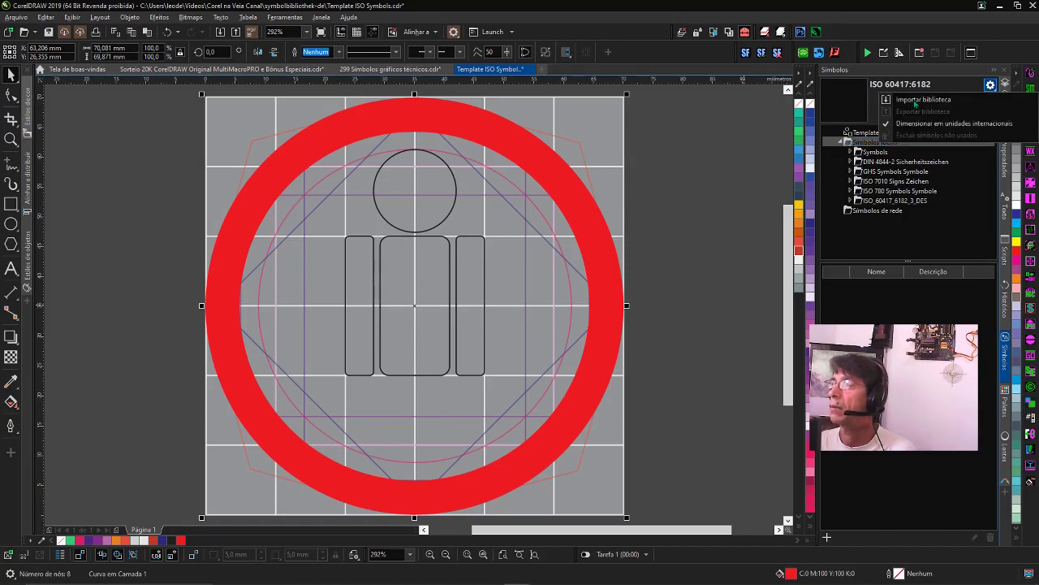
{"action": "left_click", "coordinate": [862, 200]}
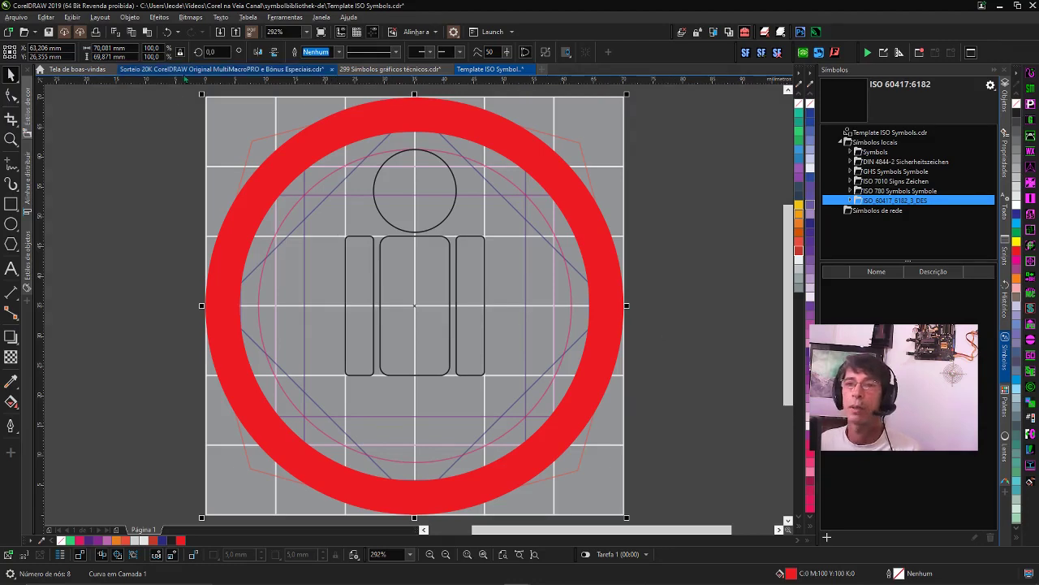
{"action": "left_click", "coordinate": [366, 71]}
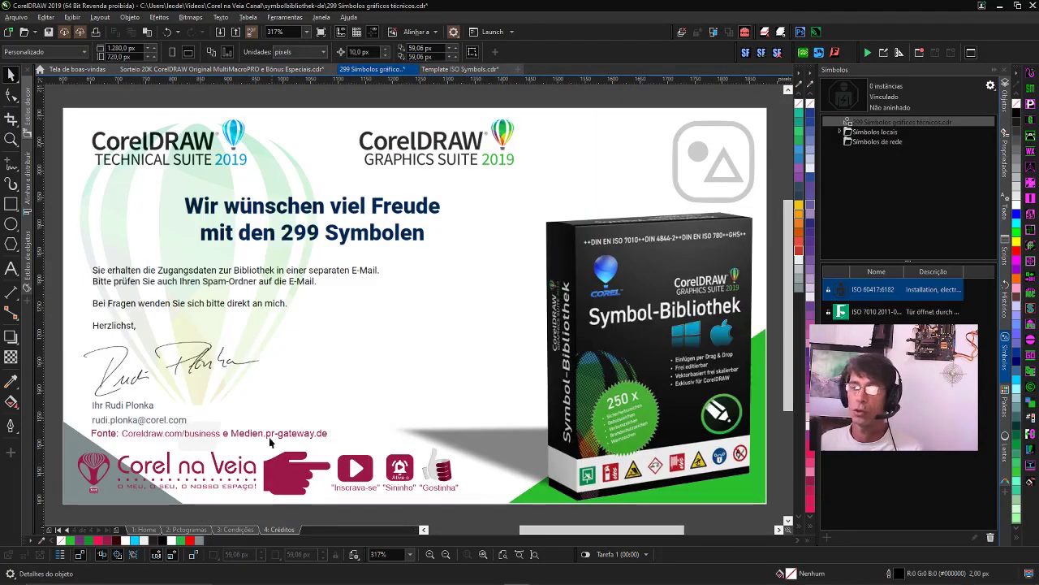
- Step from the Home cover through the Condições and Créditos pages
{"action": "left_click", "coordinate": [145, 529]}
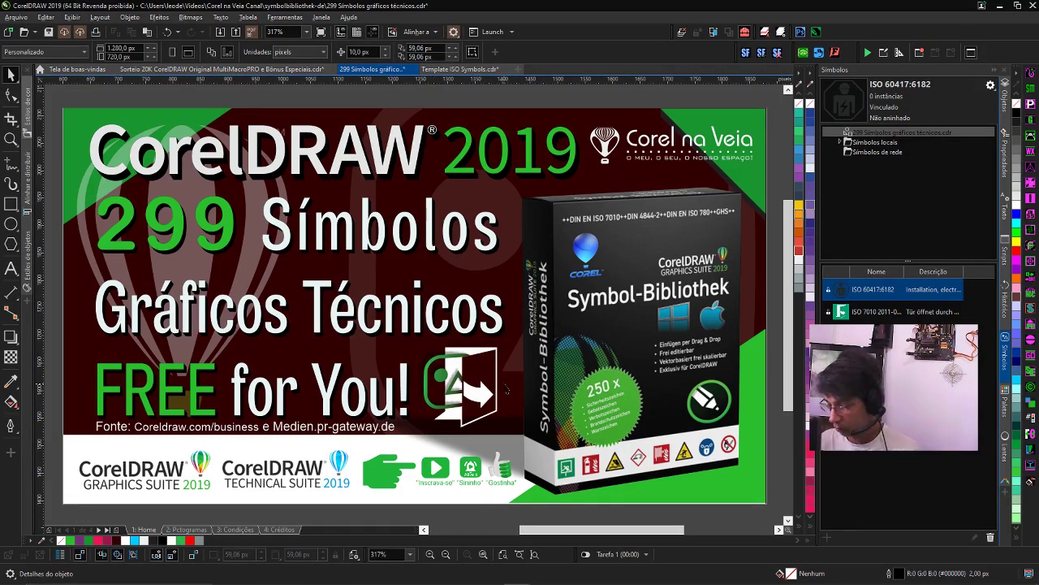
{"action": "key", "text": "Page_Down"}
{"action": "key", "text": "Page_Down"}
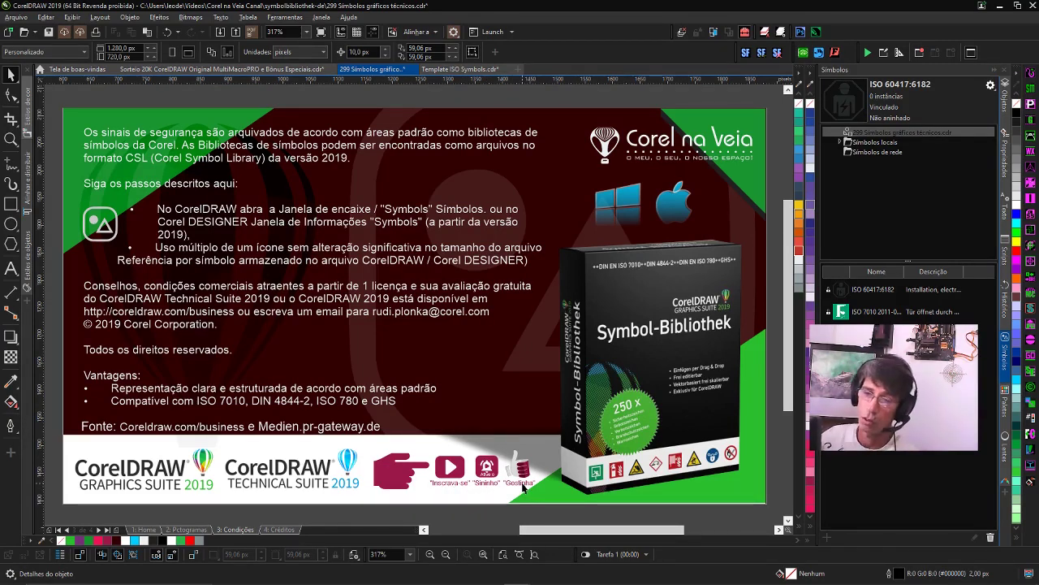
{"action": "key", "text": "Page_Down"}
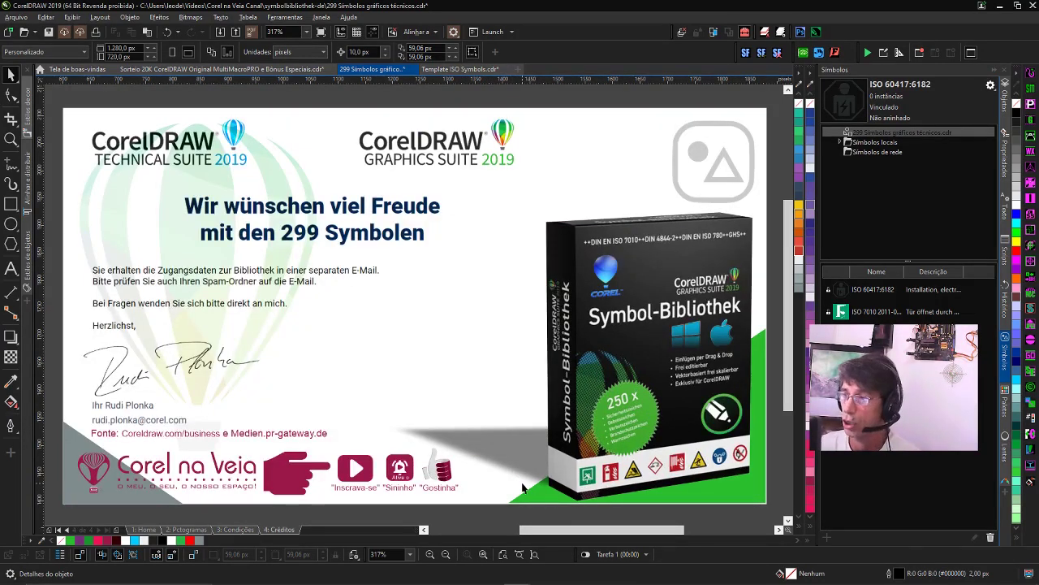
- Return to the Home page, cancel Inserir página, and bring up the Sorteio 20K CorelDRAW document
{"action": "key", "text": "Page_Up"}
{"action": "key", "text": "Page_Up"}
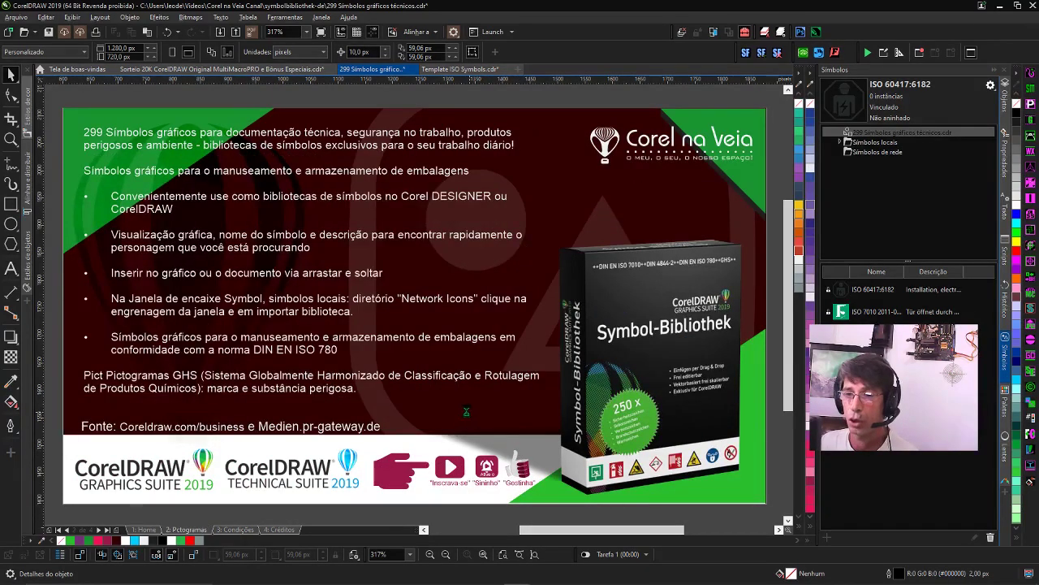
{"action": "key", "text": "Page_Up"}
{"action": "key", "text": "Page_Up"}
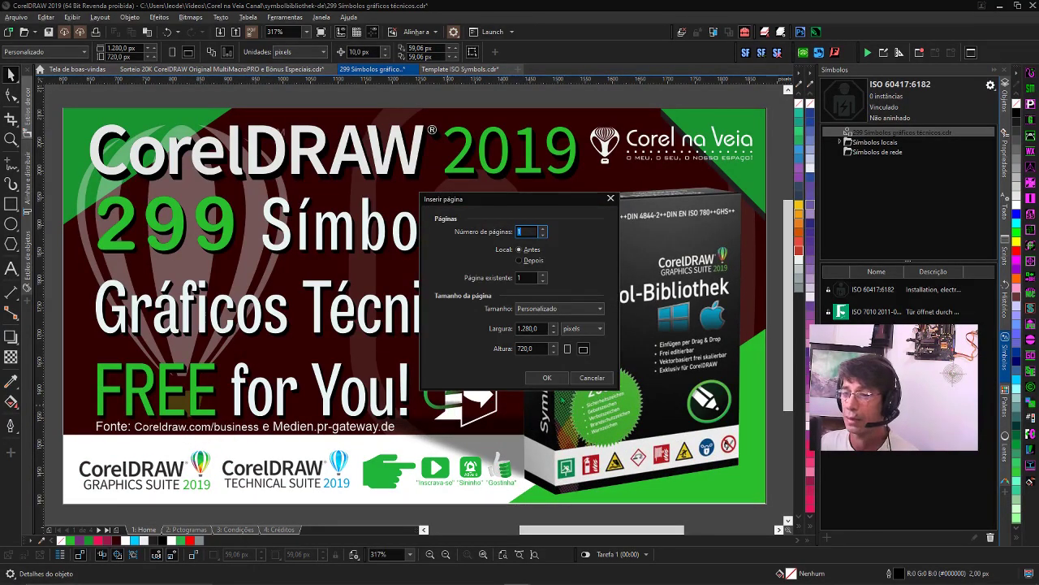
{"action": "left_click", "coordinate": [595, 378]}
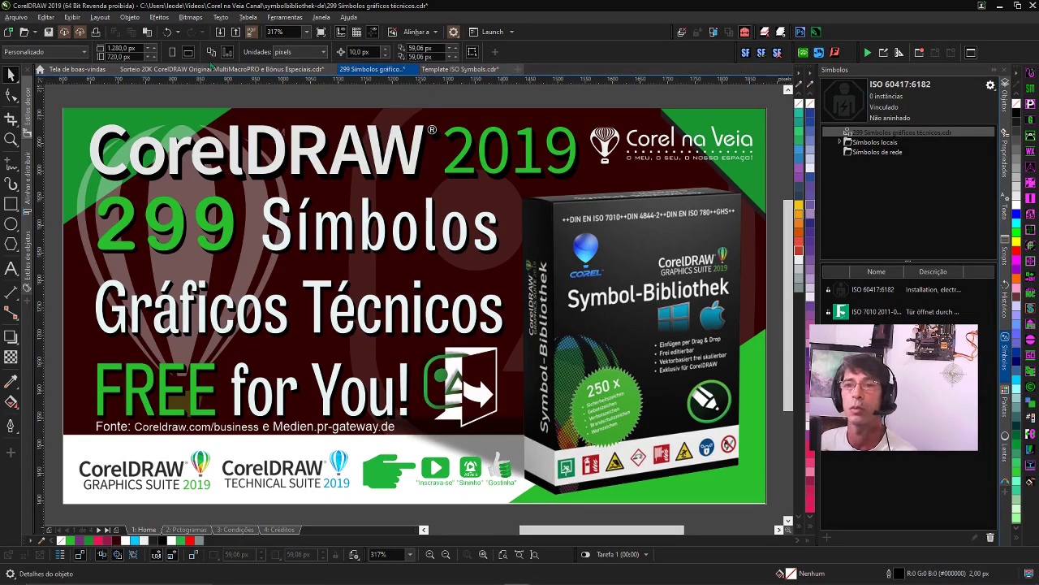
{"action": "key", "text": "ctrl+Tab"}
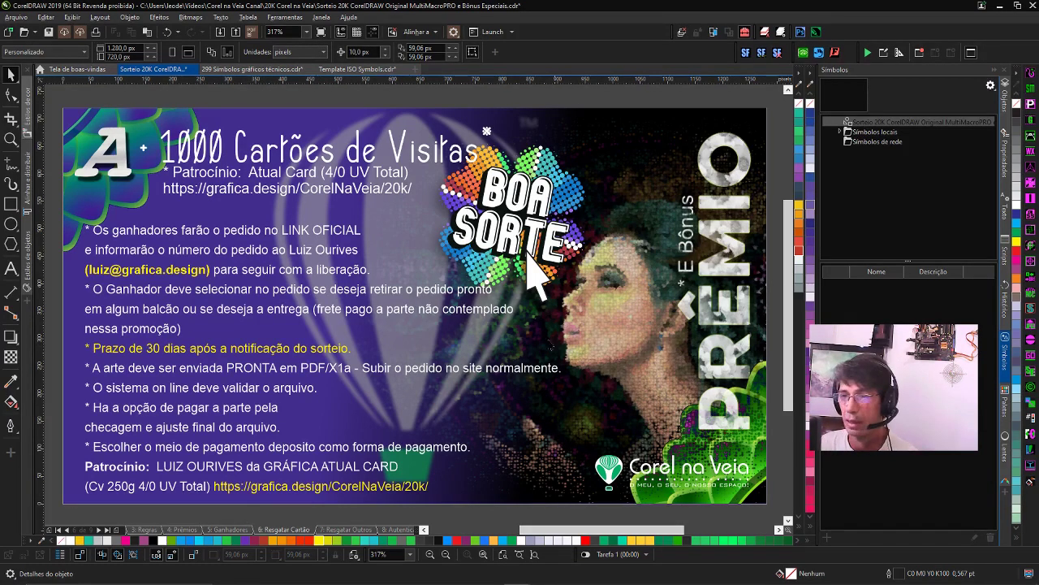
{"action": "mouse_move", "coordinate": [235, 528]}
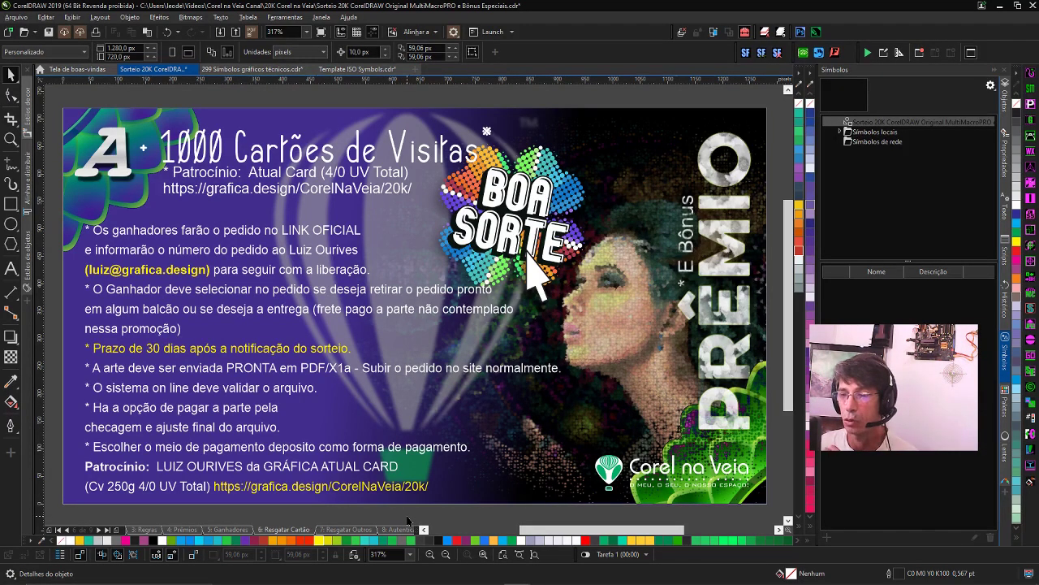
- View the Ganhadores, Resgatar Cartão and Resgatar Outros pages, then return to 299 Símbolos gráficos técnicos
{"action": "left_click", "coordinate": [235, 529]}
{"action": "left_click", "coordinate": [284, 530]}
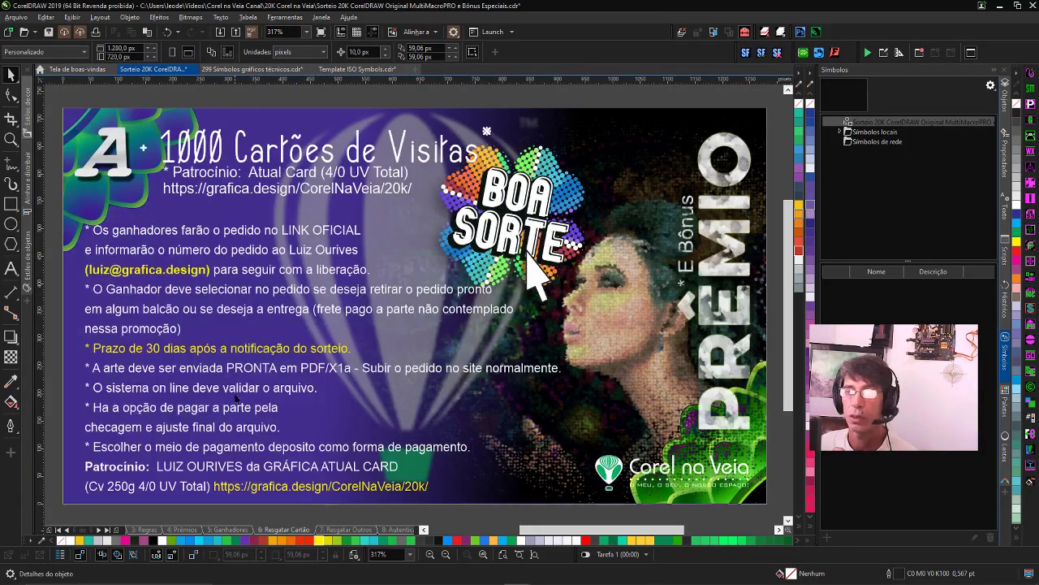
{"action": "left_click", "coordinate": [350, 531]}
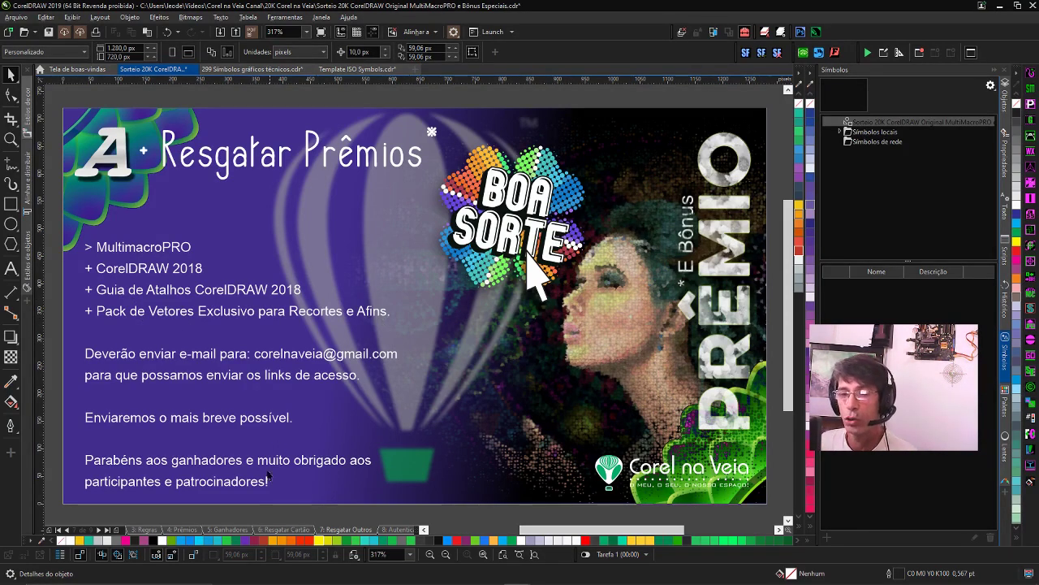
{"action": "left_click", "coordinate": [258, 70]}
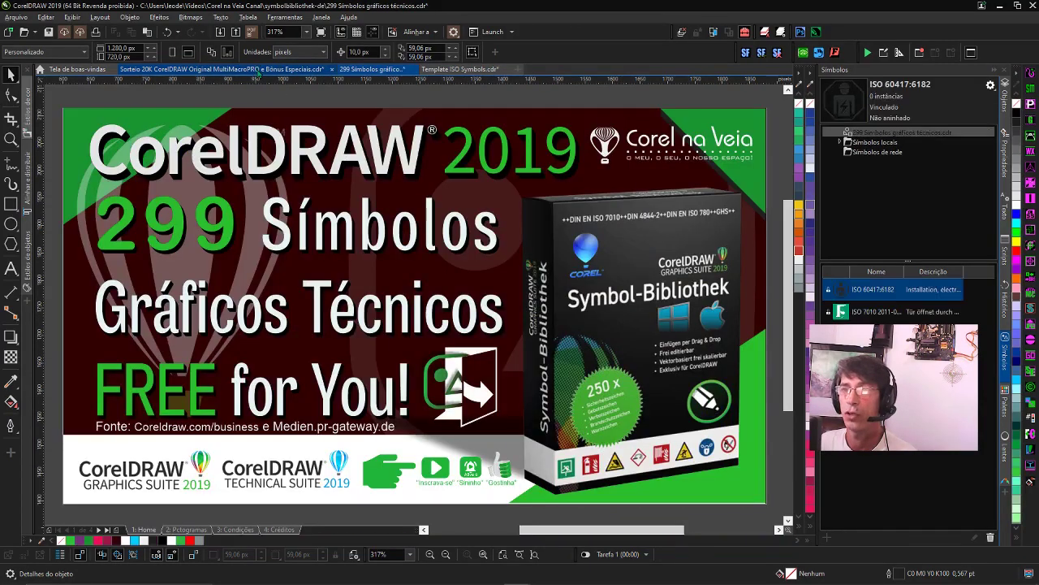
- Preview the cover full screen, exit, and minimize CorelDRAW, File Explorer and the browser
{"action": "left_click", "coordinate": [322, 34]}
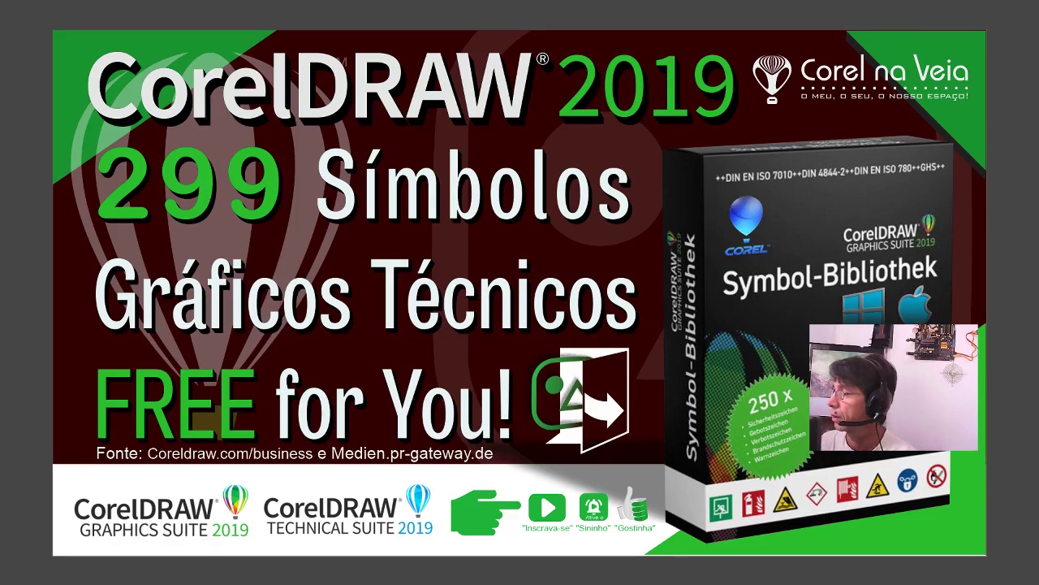
{"action": "key", "text": "Escape"}
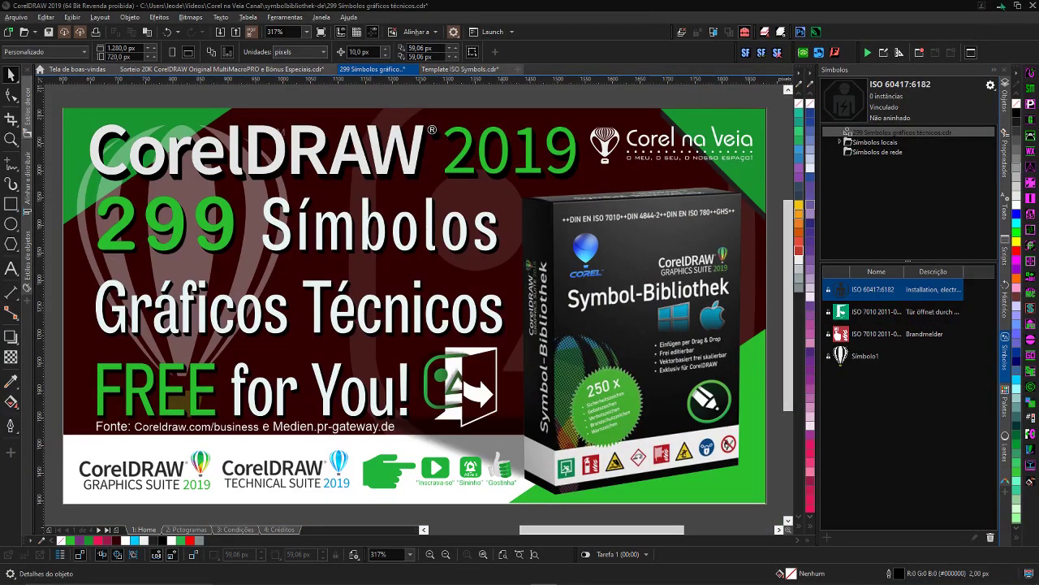
{"action": "left_click", "coordinate": [1000, 6]}
{"action": "left_click", "coordinate": [985, 8]}
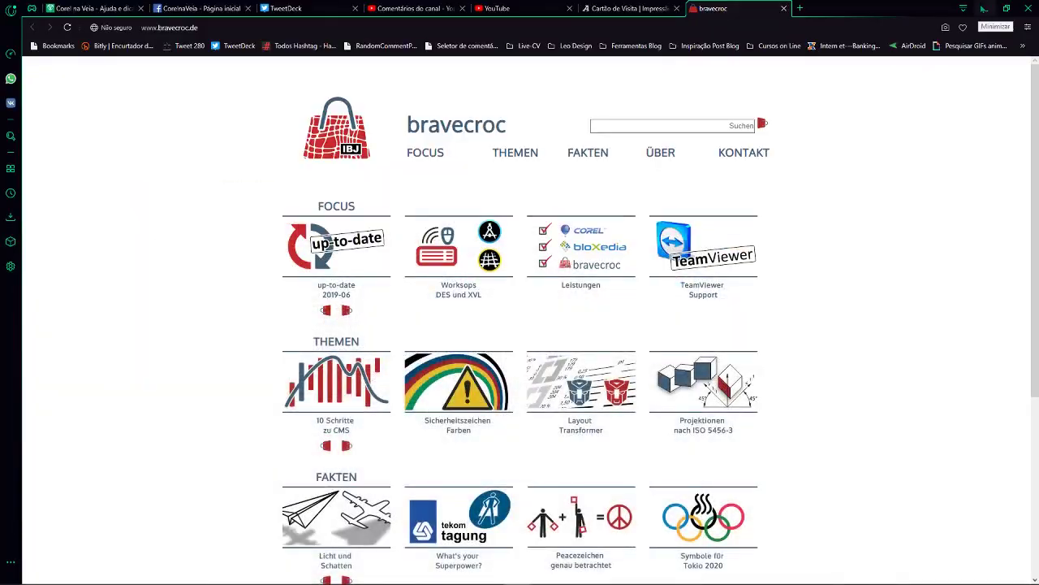
{"action": "left_click", "coordinate": [984, 8]}
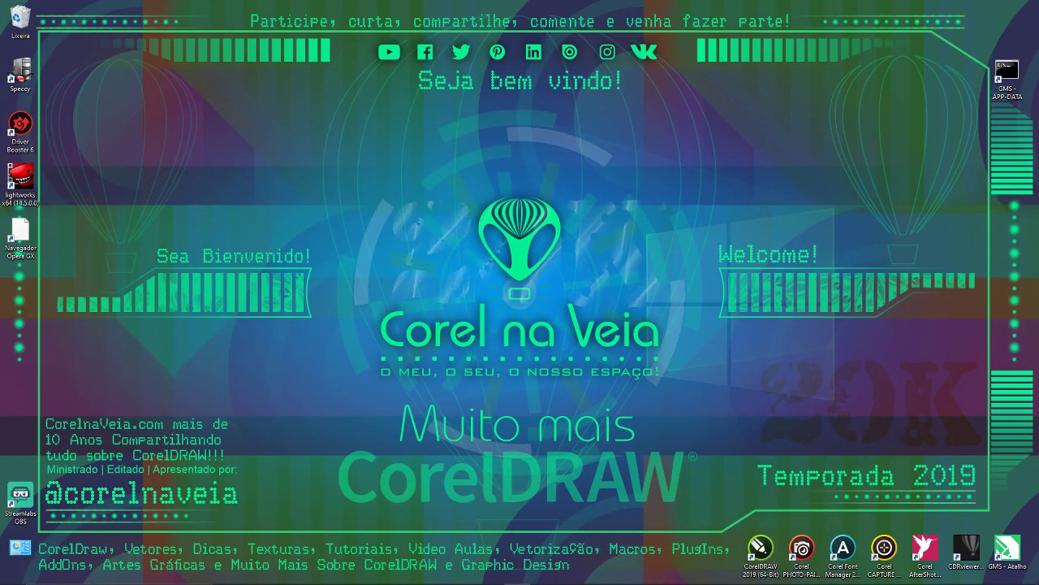